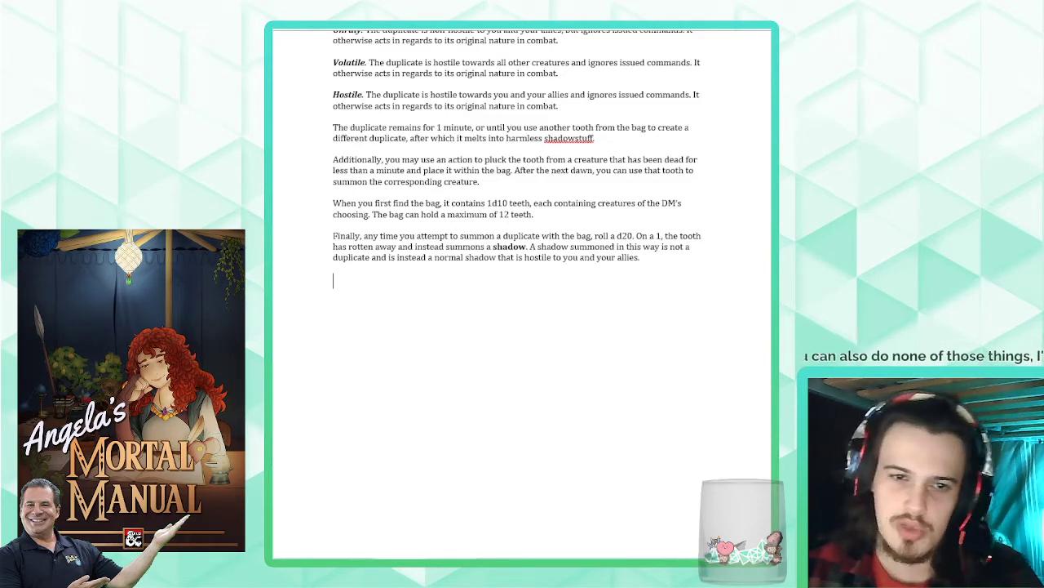
- Add the item heading "Bannerman's Standard" below the last paragraph about the bag of teeth
text(Banner)
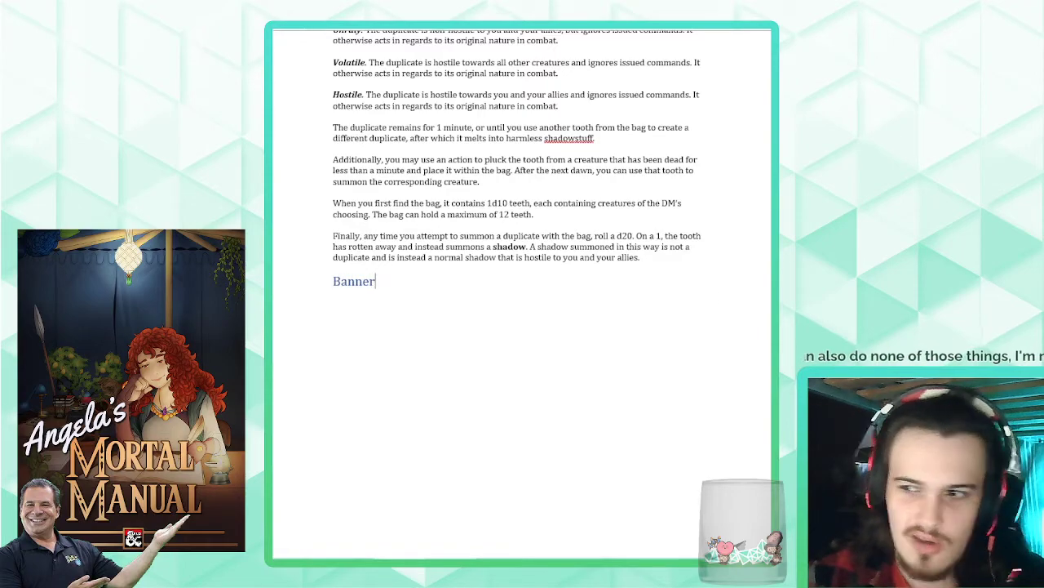
text(man's Standar)
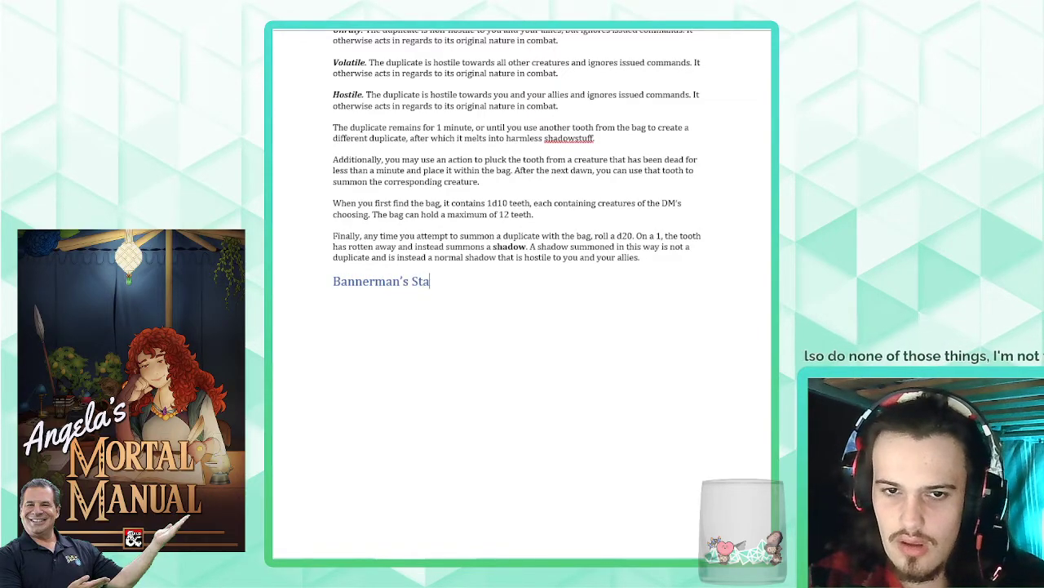
text(d)
key(Return)
- Enter the item type line "Wondrous item, rare (requires attunement)" under the Bannerman's Standard heading
text(Wondrous item ()
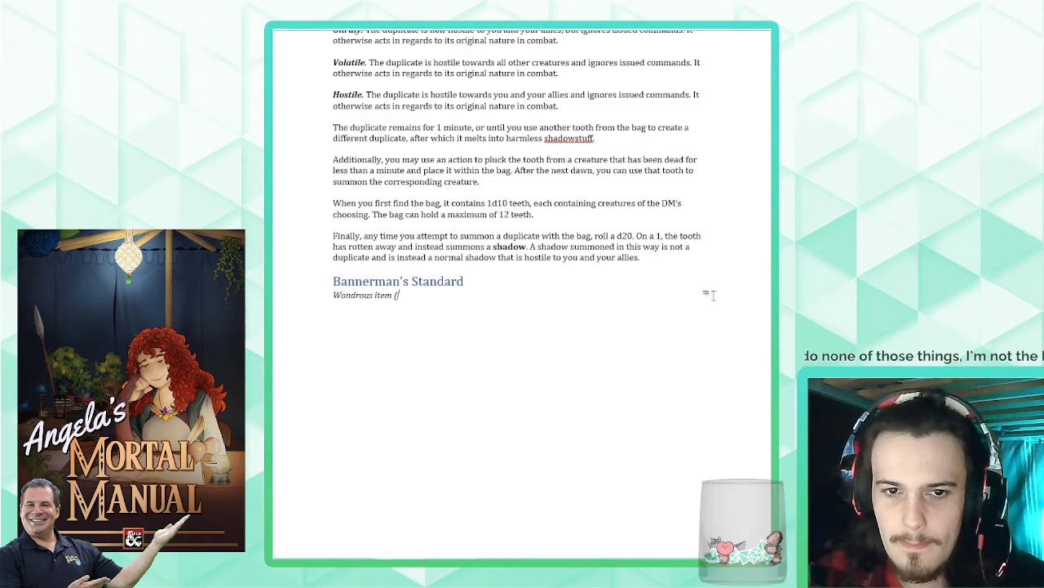
key(BackSpace)
text(, rare (requires)
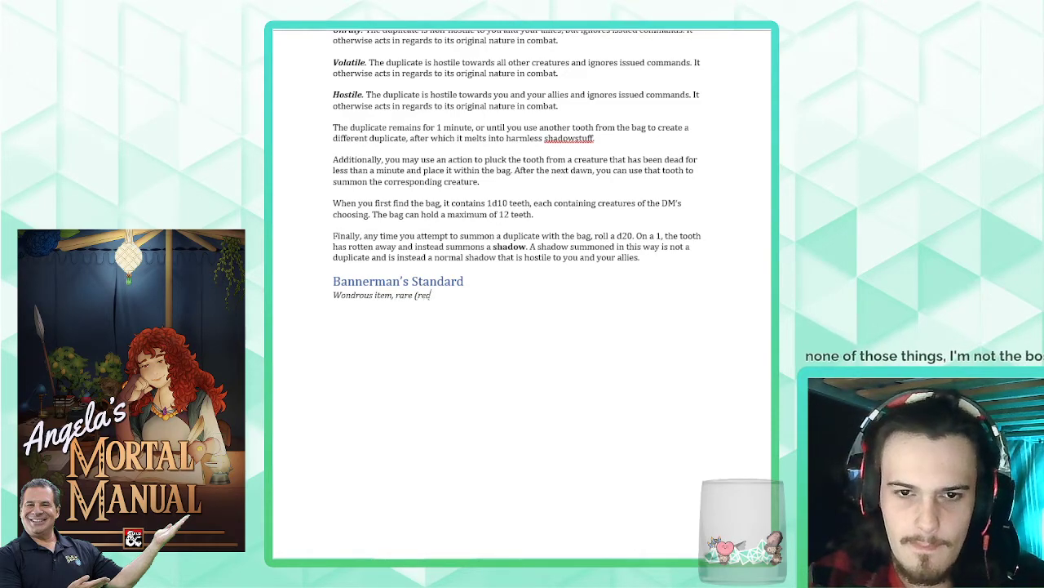
text( attunement))
key(Return)
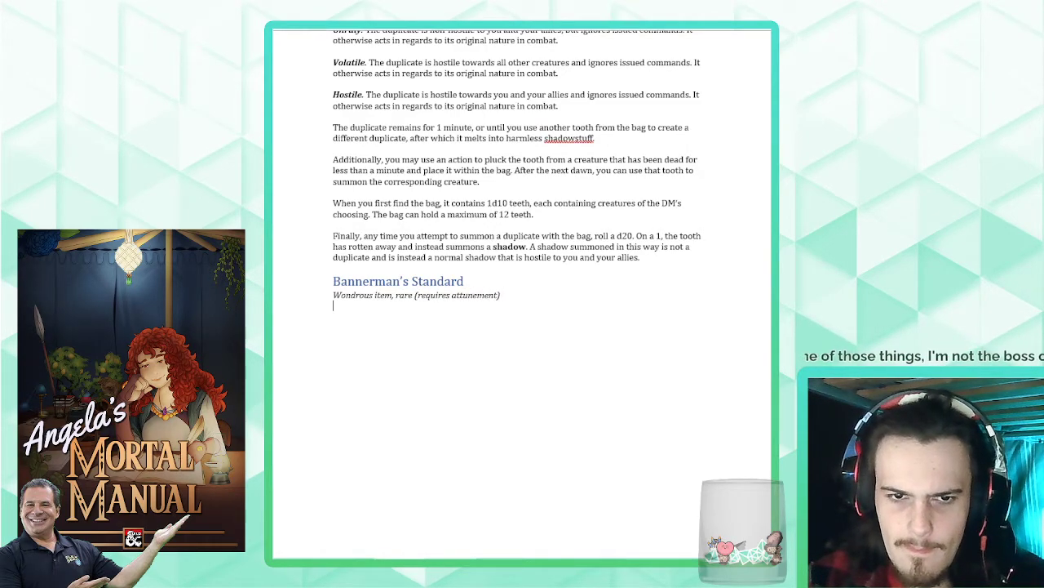
- Begin the item description with "This war standard flies from a 7-foot pole and"
text(This war st)
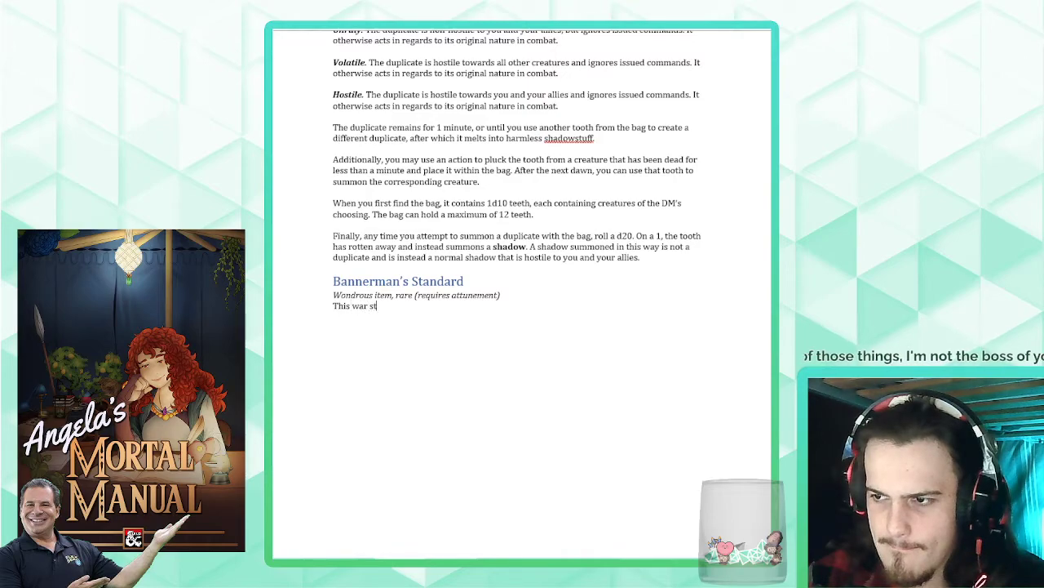
text(andard flies from a )
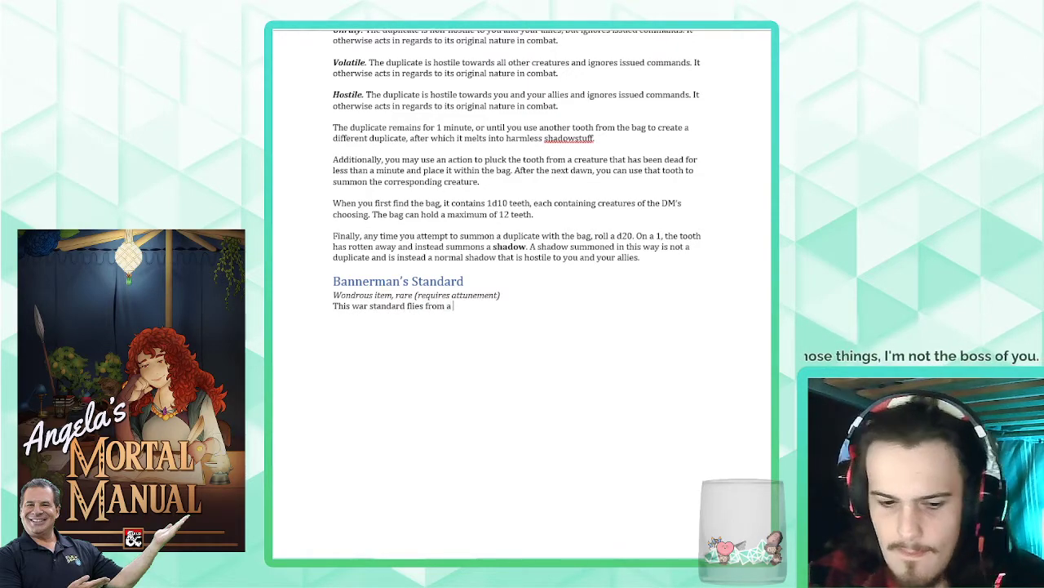
text(7-foot pole)
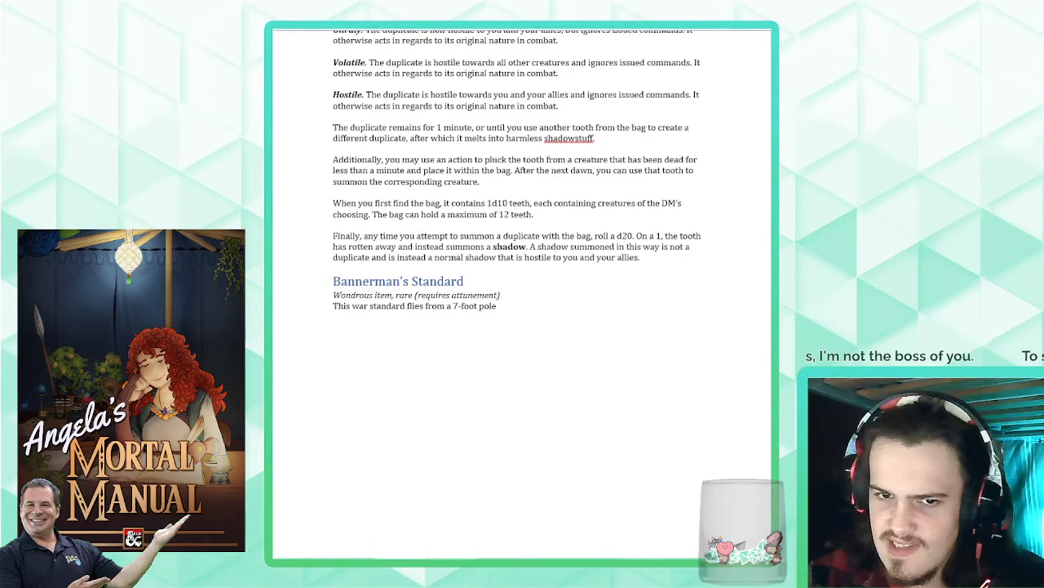
text(desi)
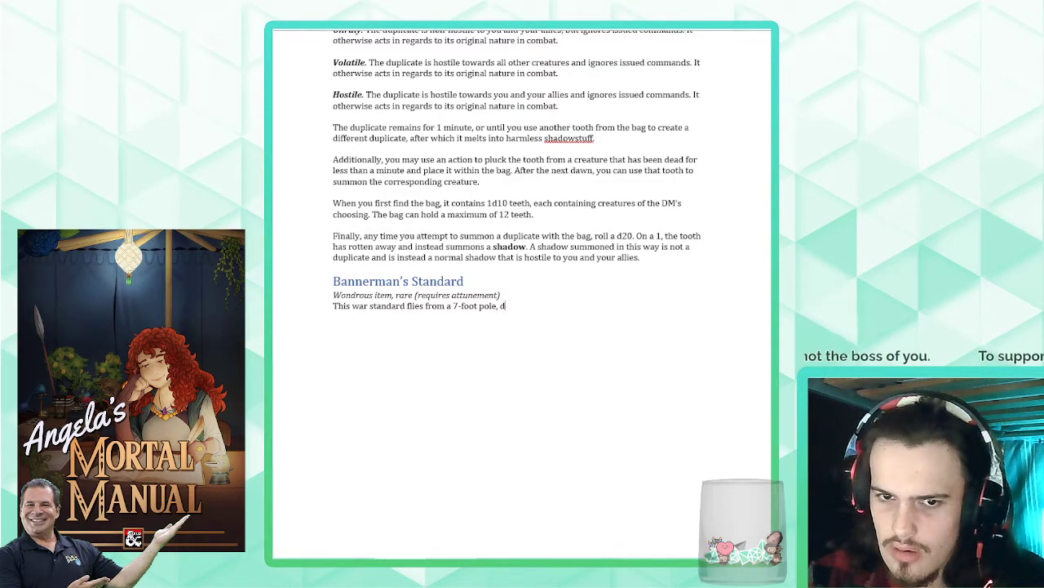
key(BackSpace)
key(BackSpace)
key(BackSpace)
text(and )
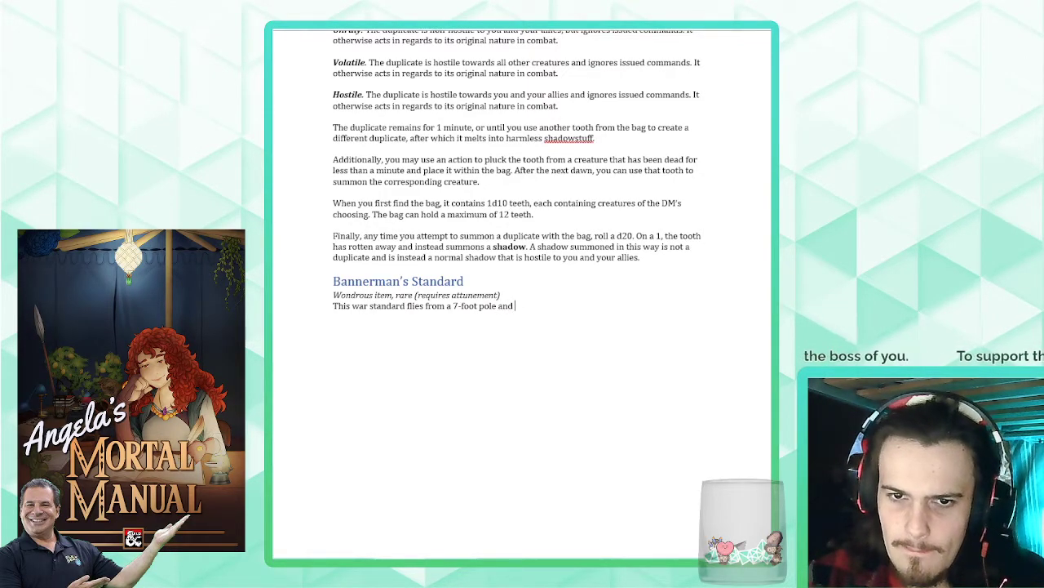
text(is designed to)
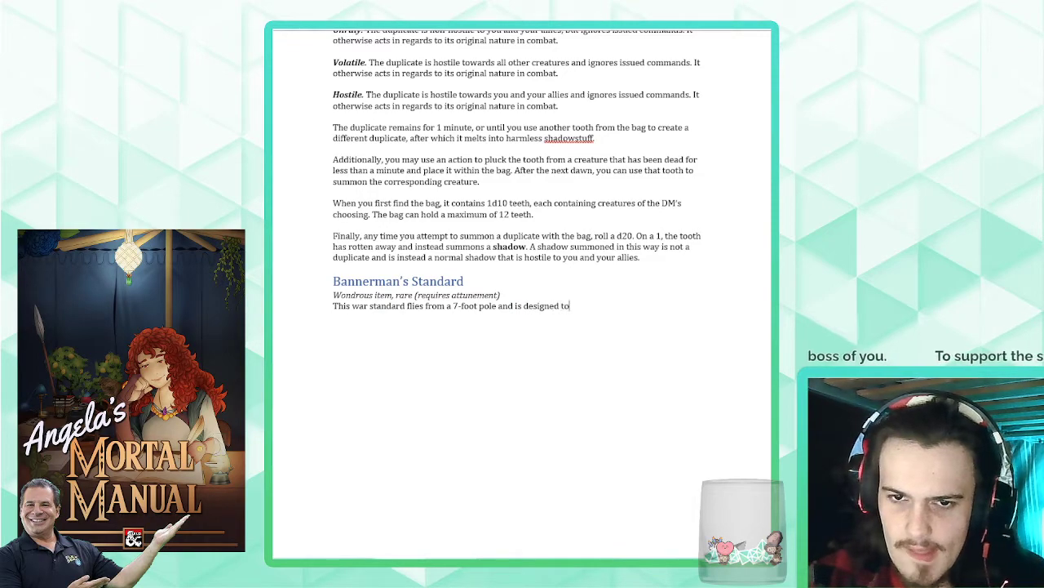
text( be wielded by a)
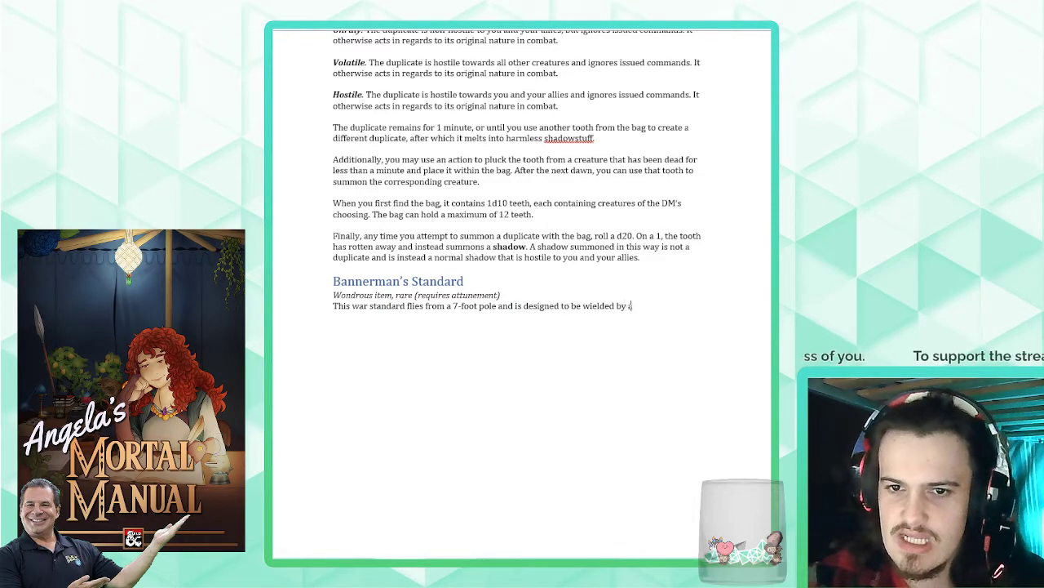
text( trained standardbearer)
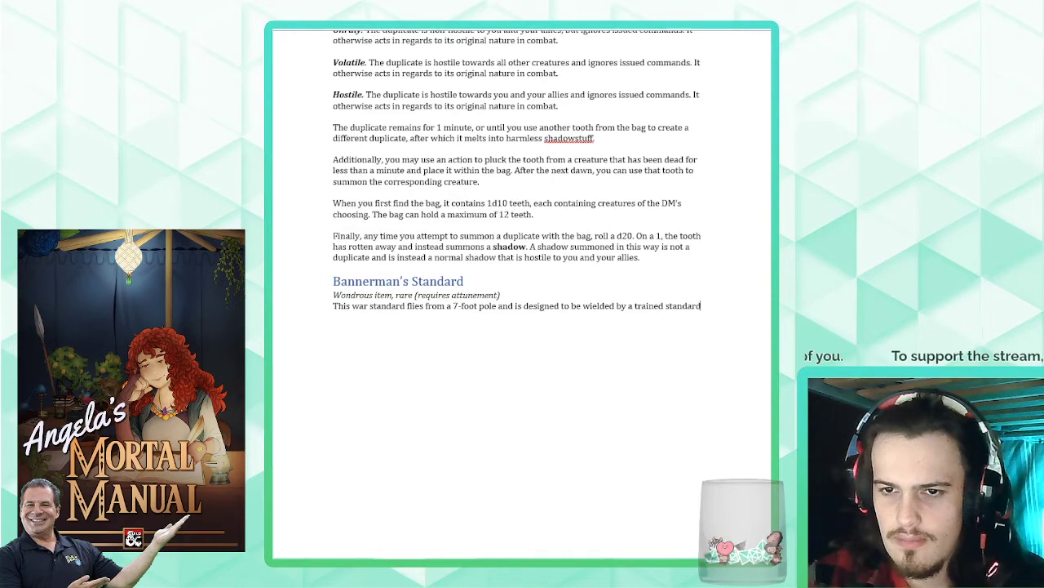
- Complete the opening sentence with "is designed to be wielded by a trained standard bearer."
key(BackSpace)
key(BackSpace)
key(BackSpace)
key(BackSpace)
key(BackSpace)
key(BackSpace)
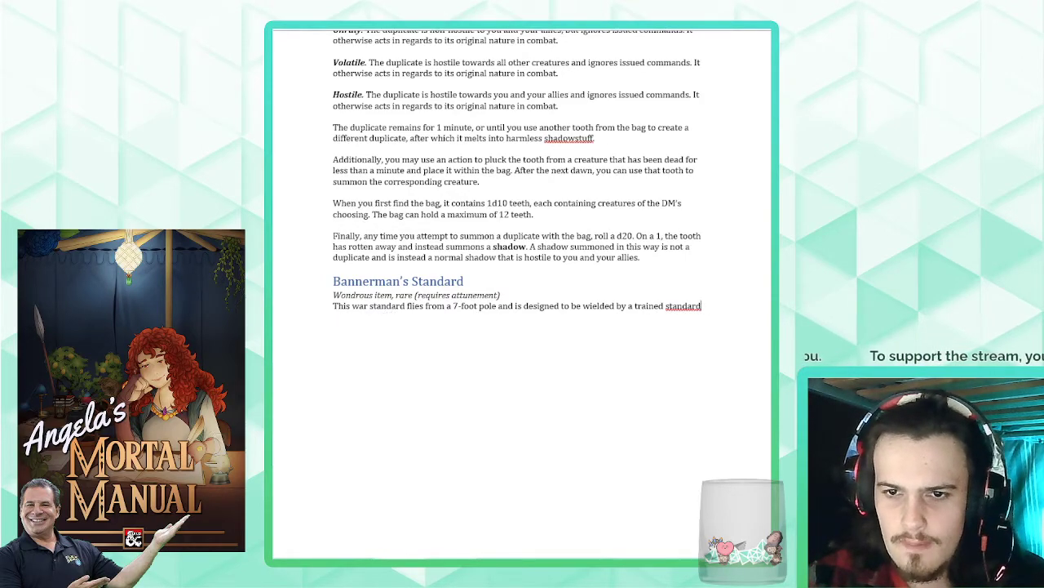
text(bear)
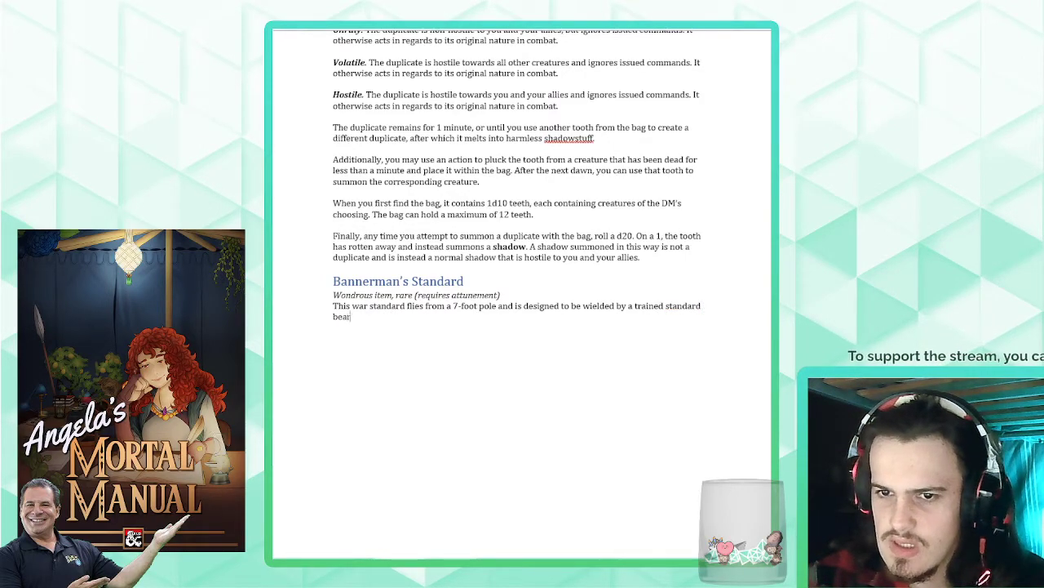
text(er. A creature th)
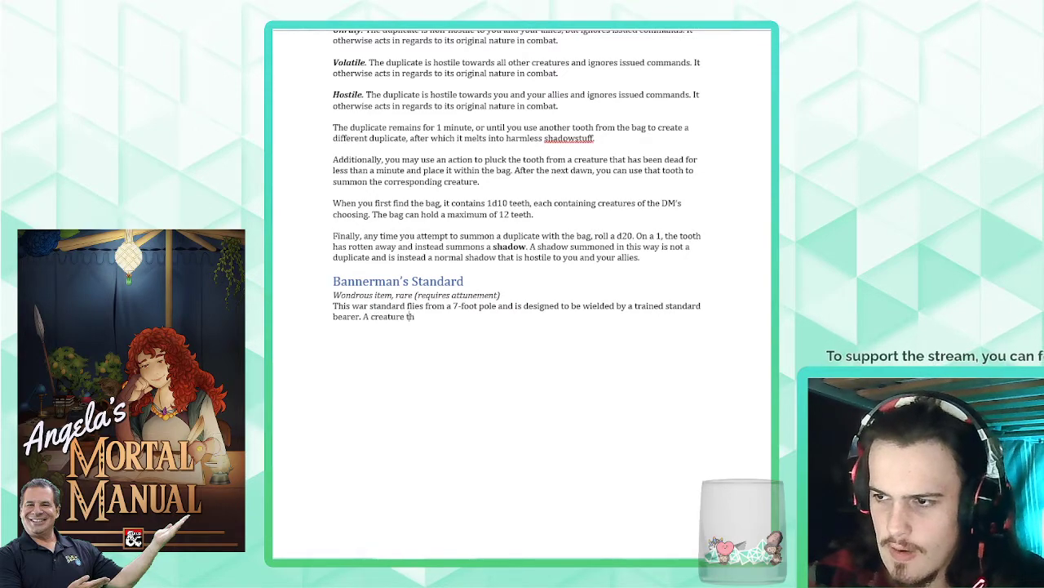
text(at holds the banner can )
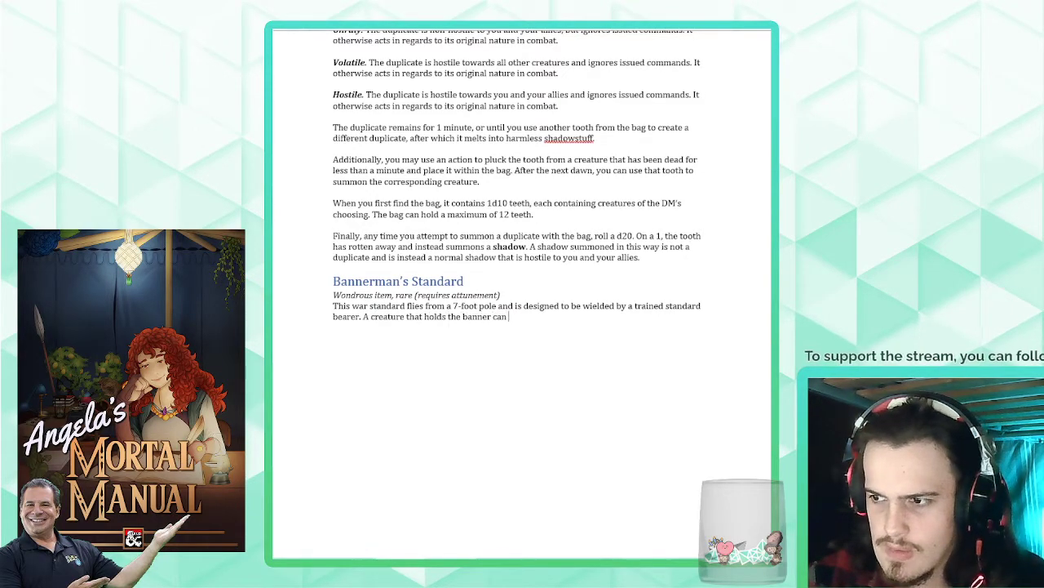
text(use their action to plant)
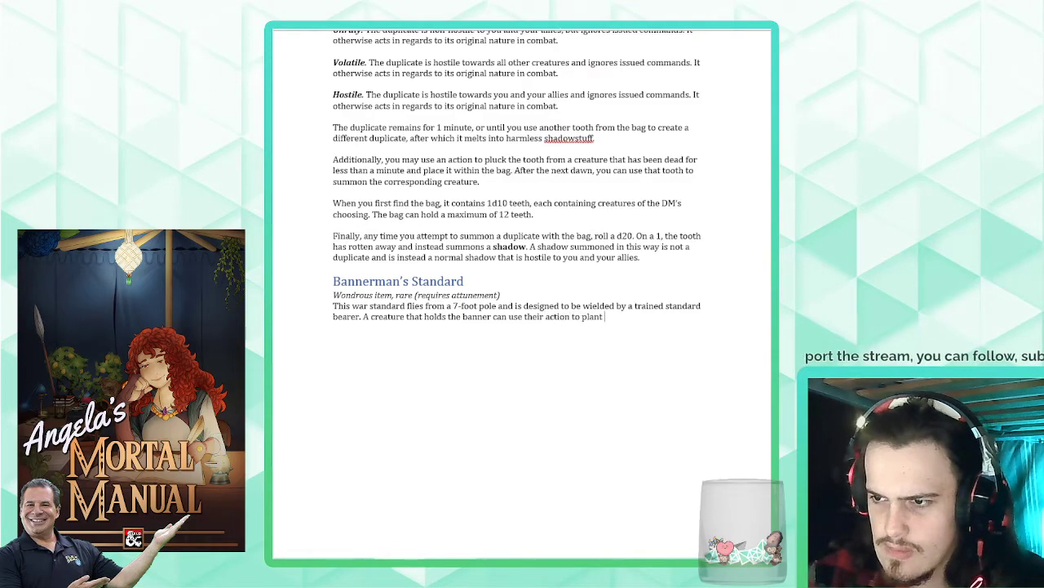
text( it into a space)
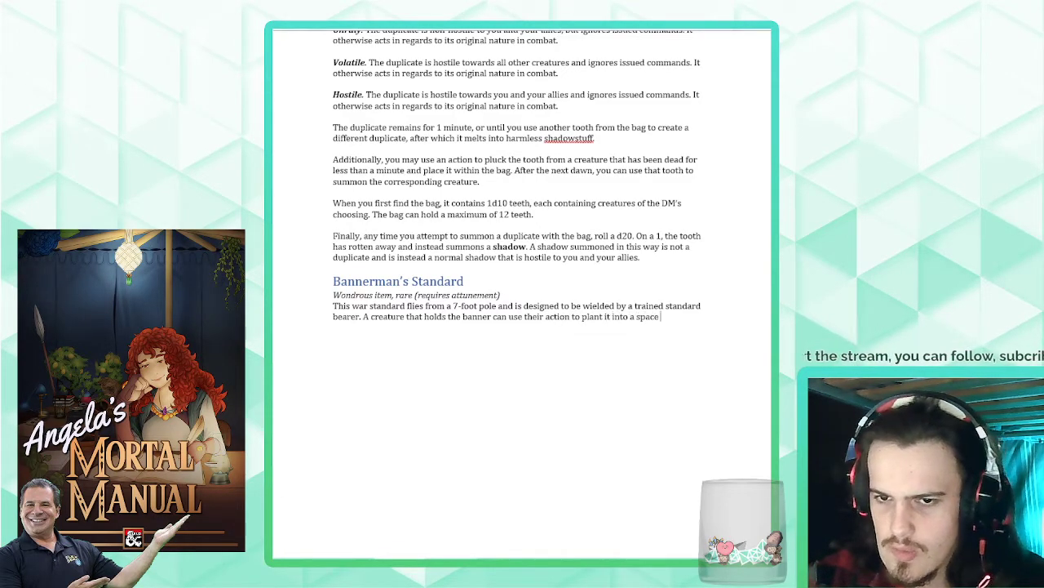
text( on the ground within 5 fe)
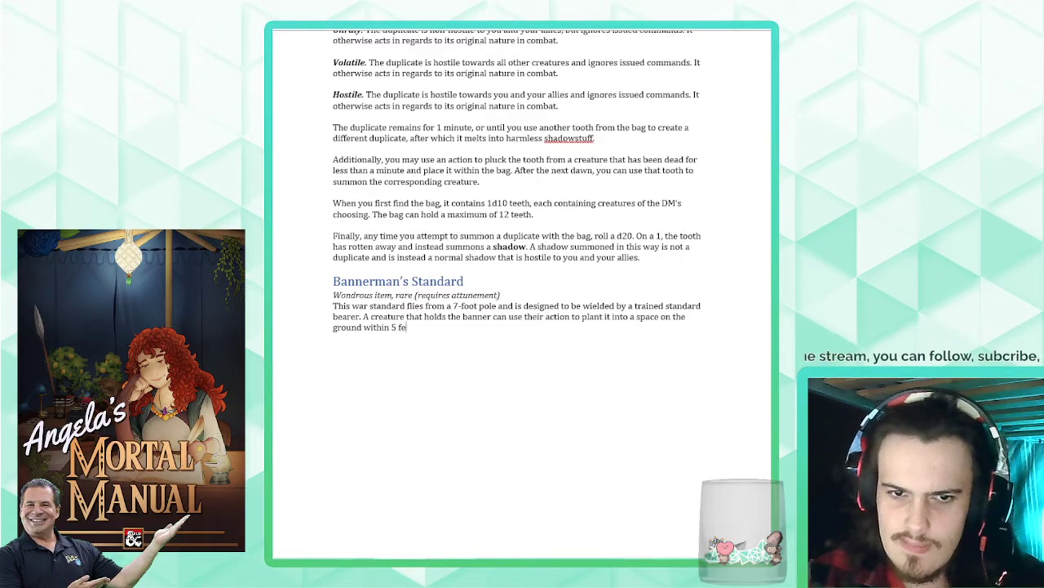
text(et of them. Wh)
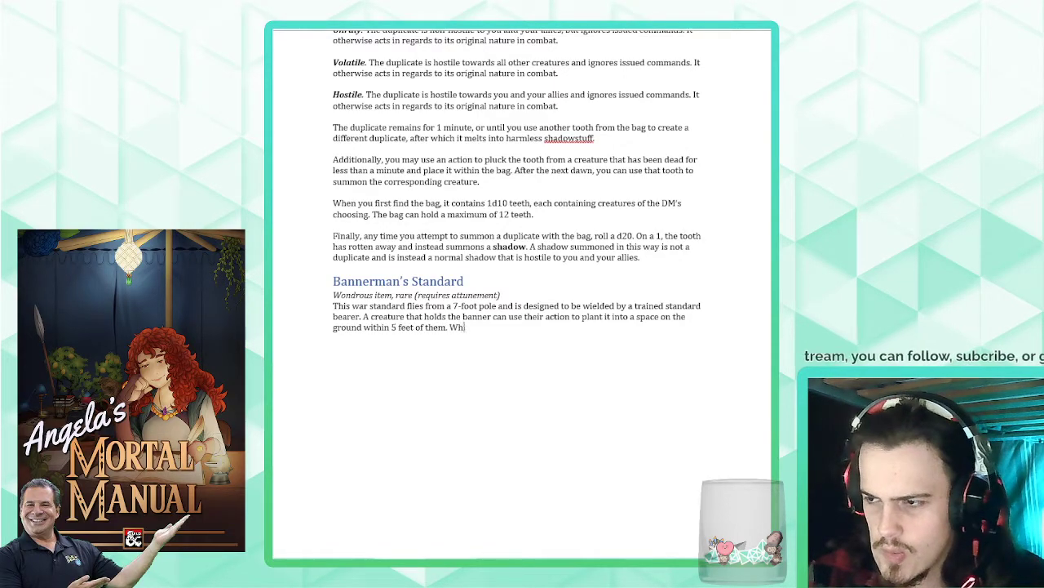
text(ile the st)
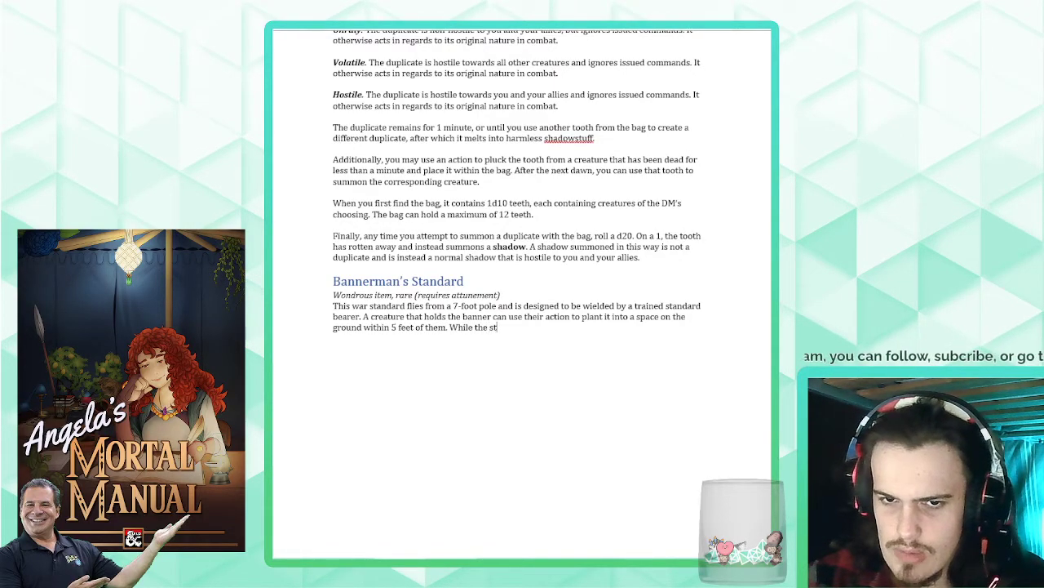
text(andard remains in the ground, it)
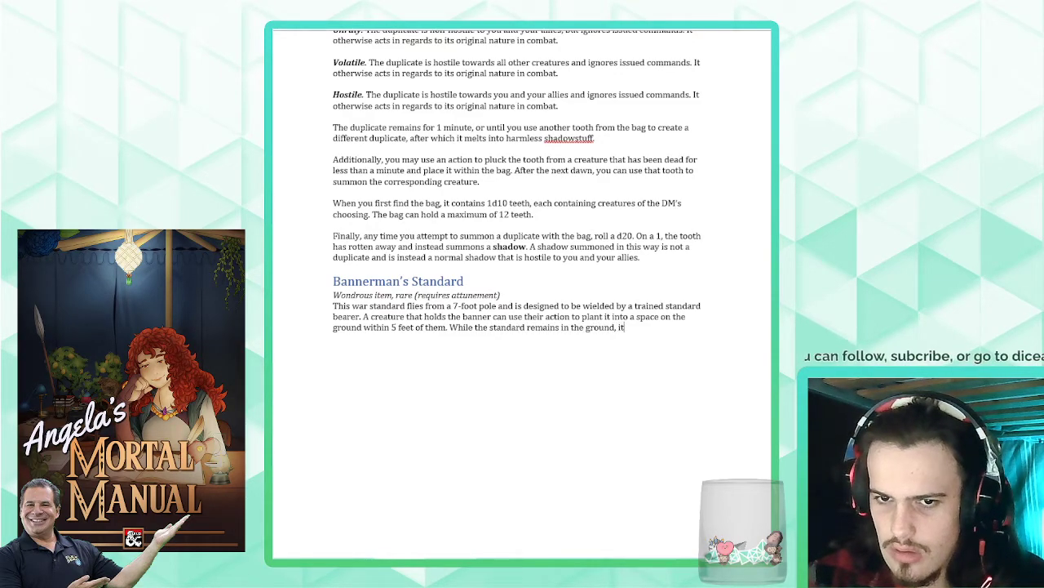
text( exu)
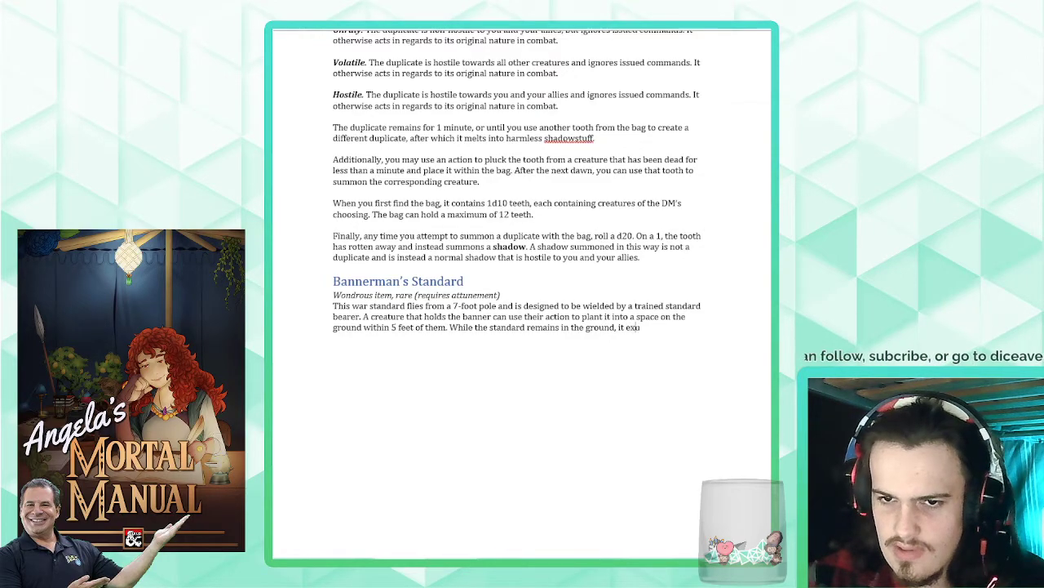
text(des a magical aura in a 60-ft)
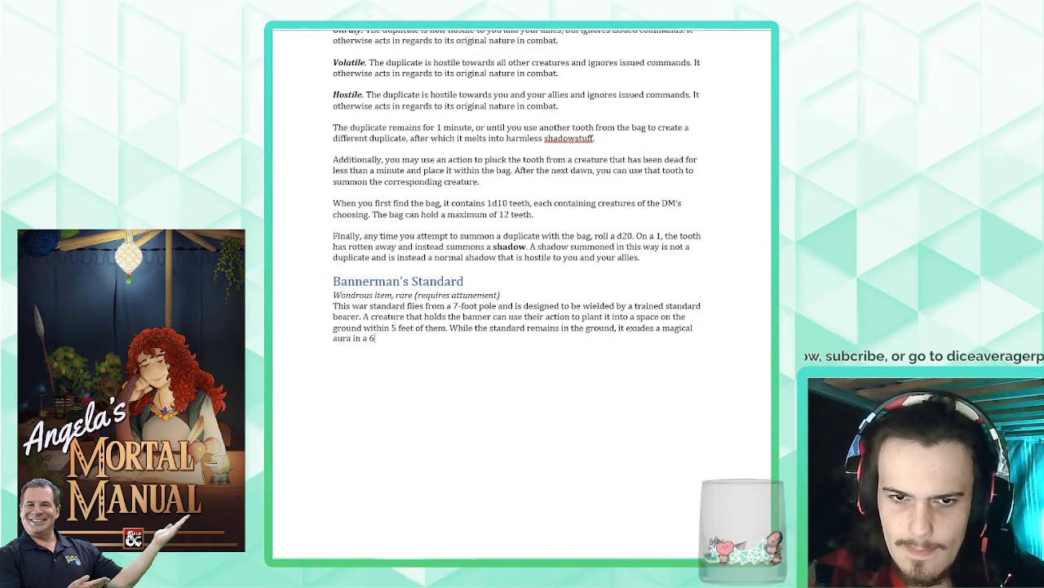
- Add the sentence "While the standard remains in the ground, it exudes a magical aura in a 30-foot radius around it."
key(BackSpace)
text(30-foot rad)
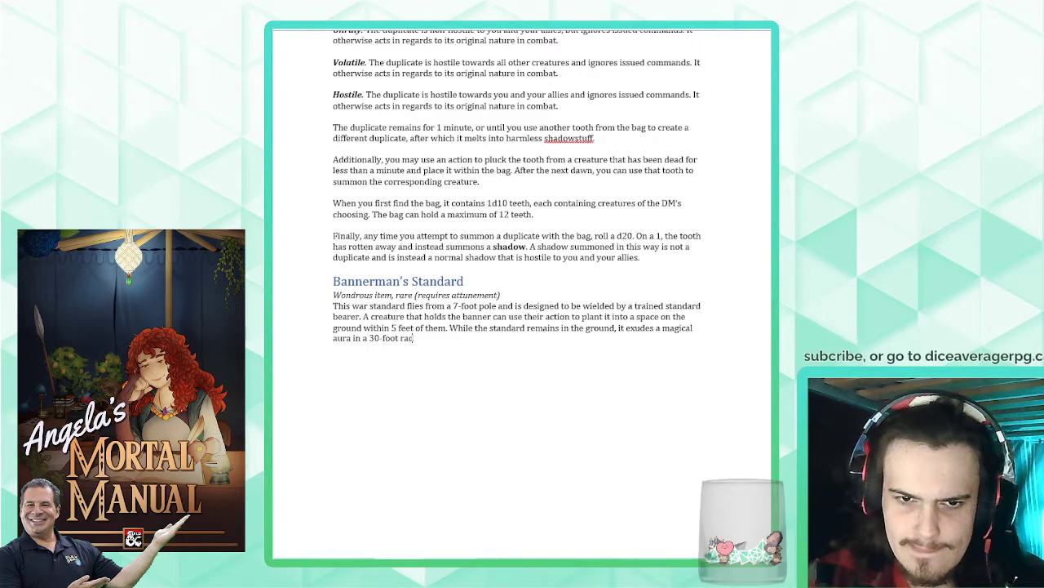
text(ius around it)
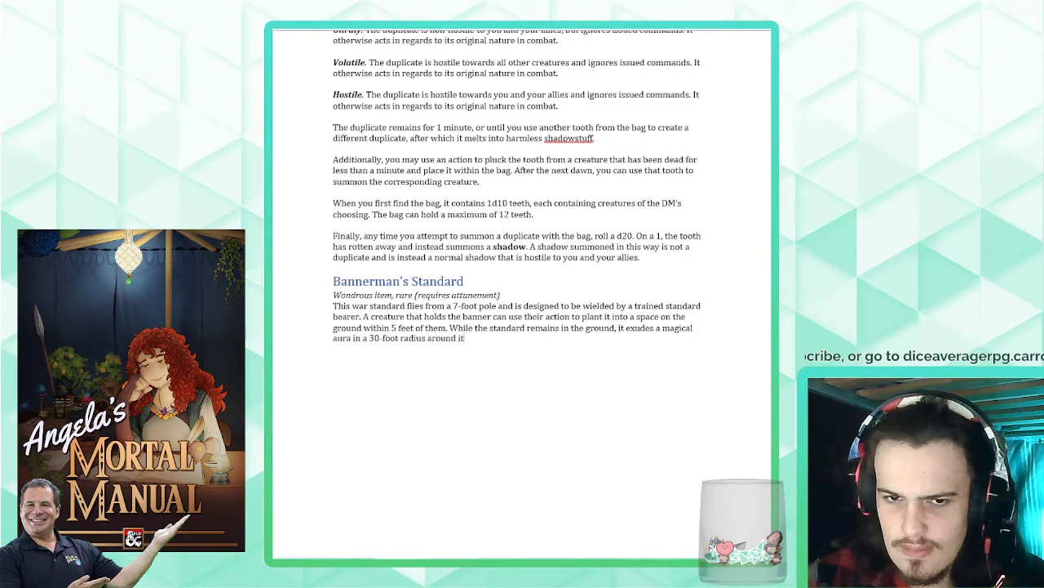
text(. This a)
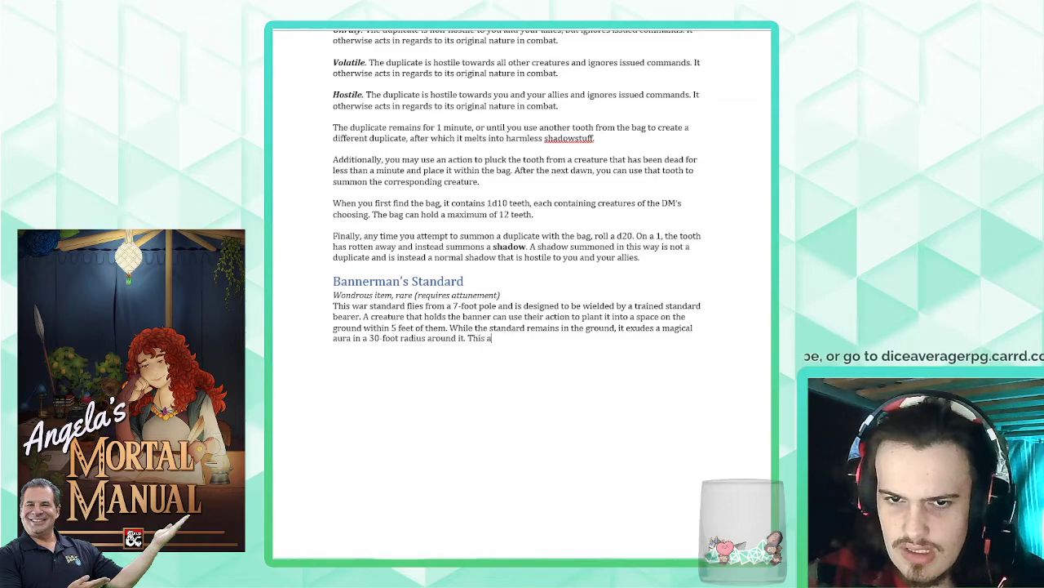
text(ura grants the follow)
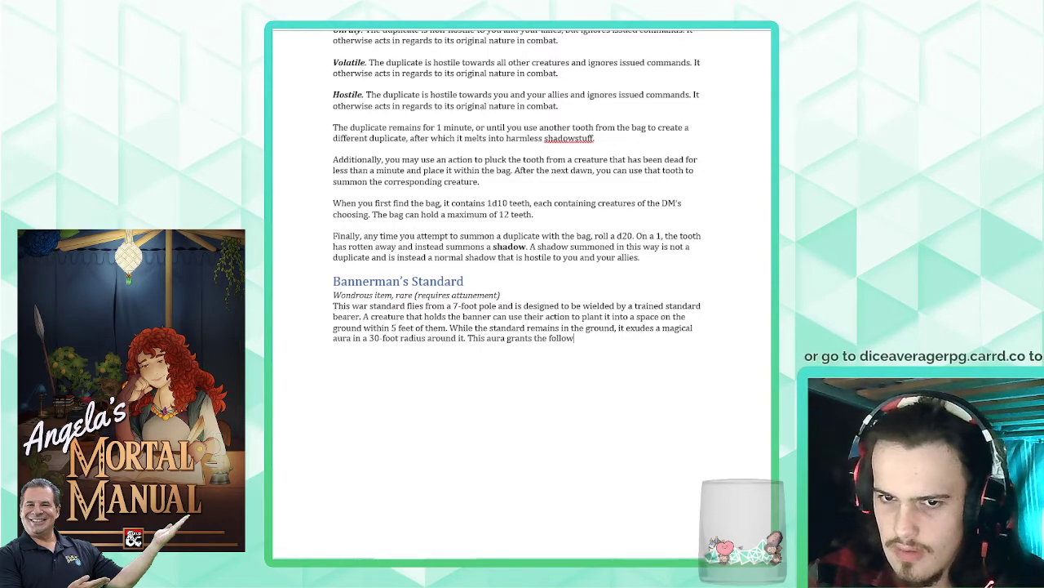
text(ing beneif)
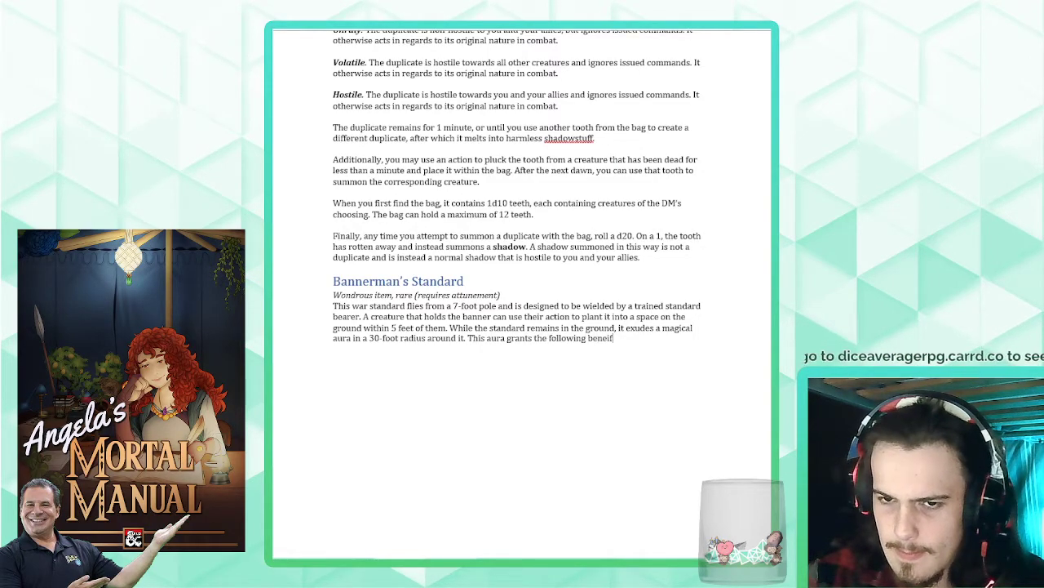
text(fits:)
- End the paragraph with "This aura grants the following benefits:" and start a new paragraph
key(Return)
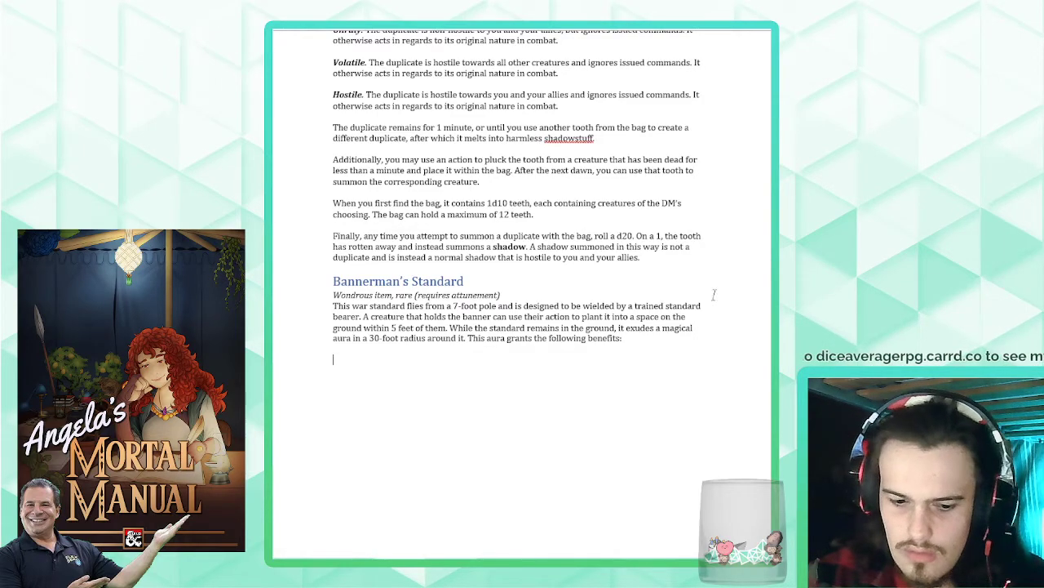
- Start a bulleted list below the description paragraph and shift its bullet out to the paragraph's left margin
text(*)
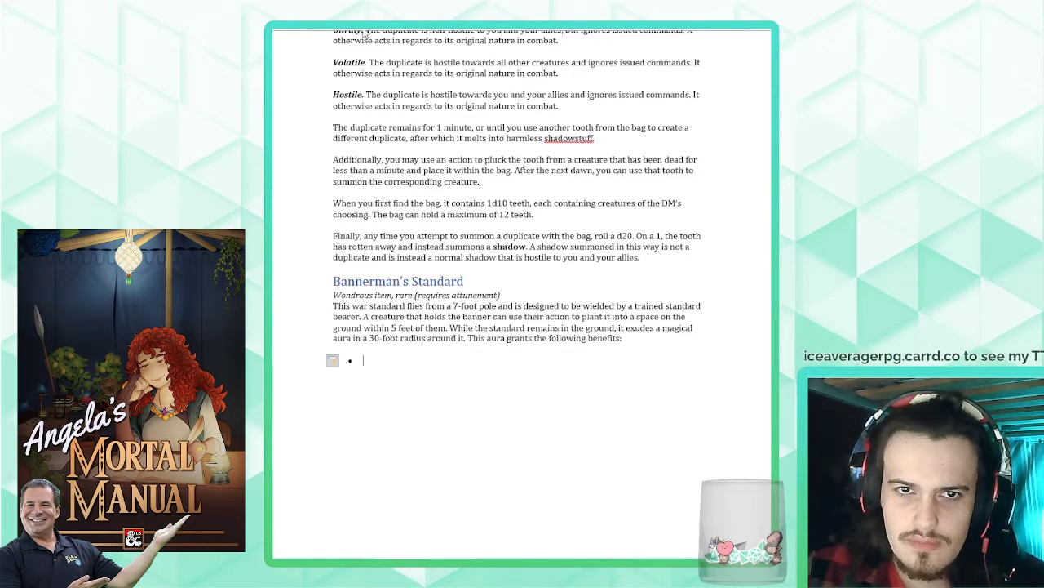
drag(364, 31, 333, 30)
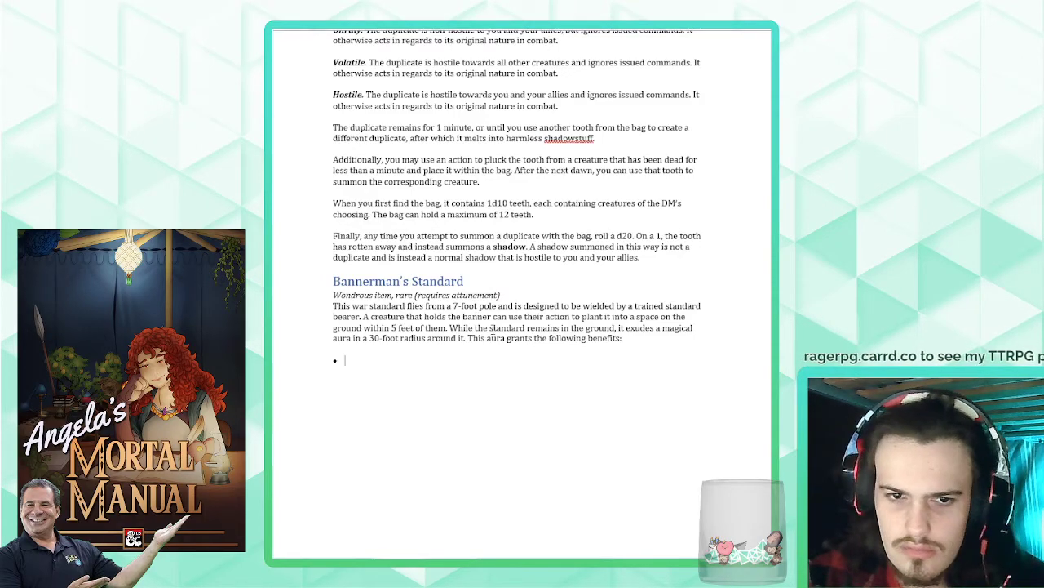
text(Darkness in the area)
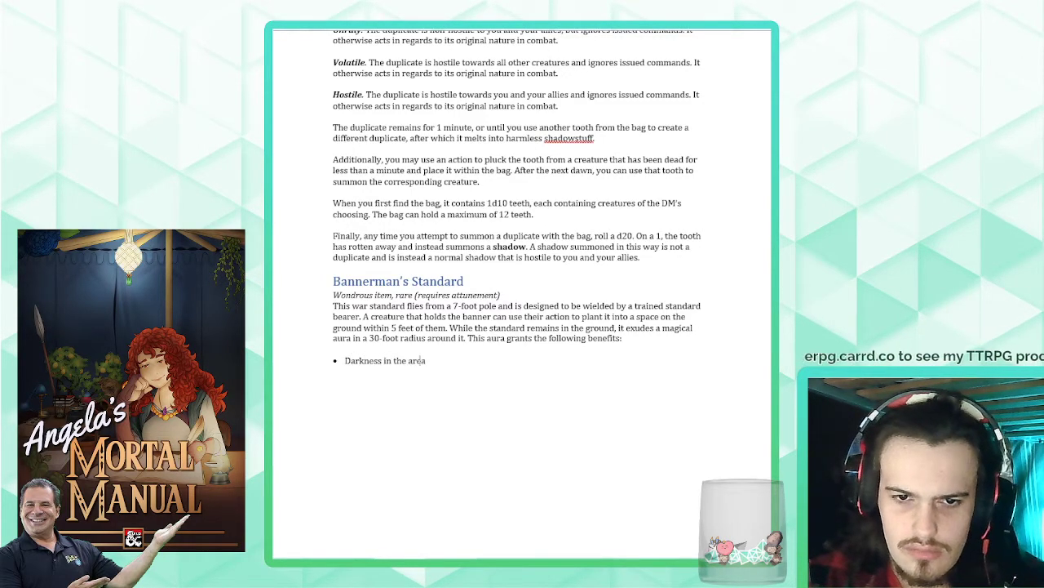
text( becomes )
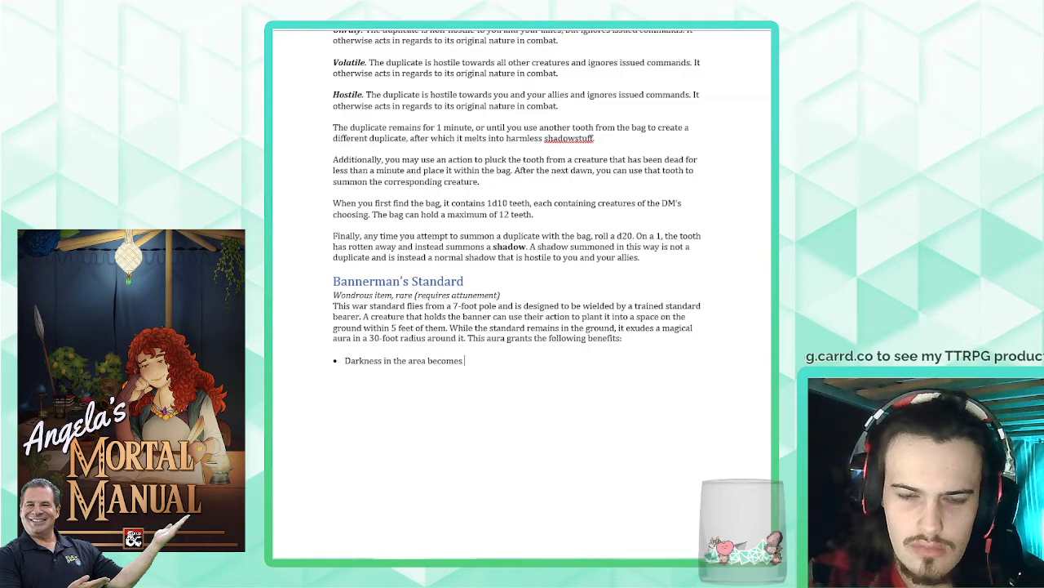
text(dim)
text( light.)
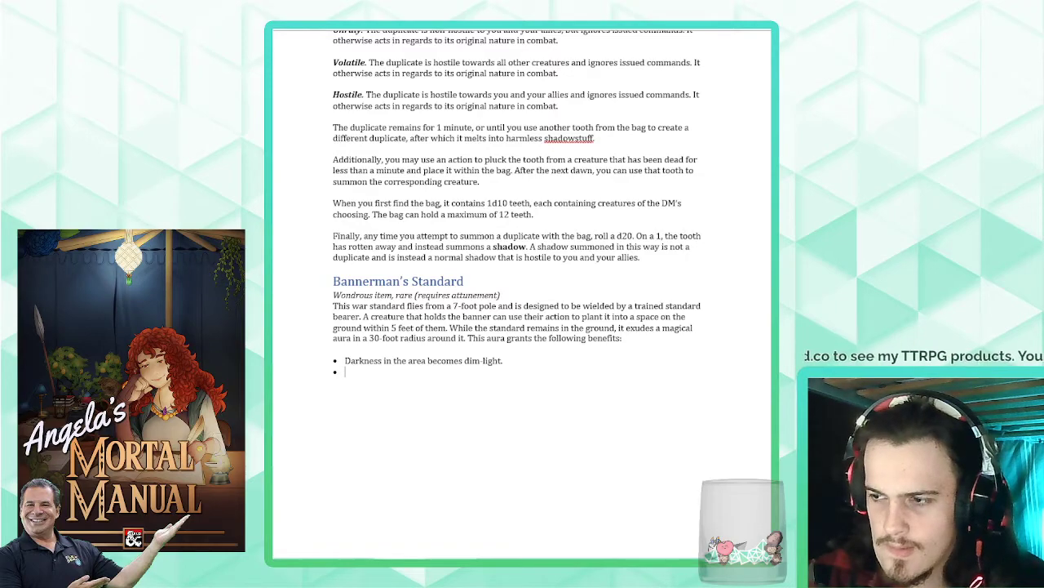
key(BackSpace)
text(, and dim)
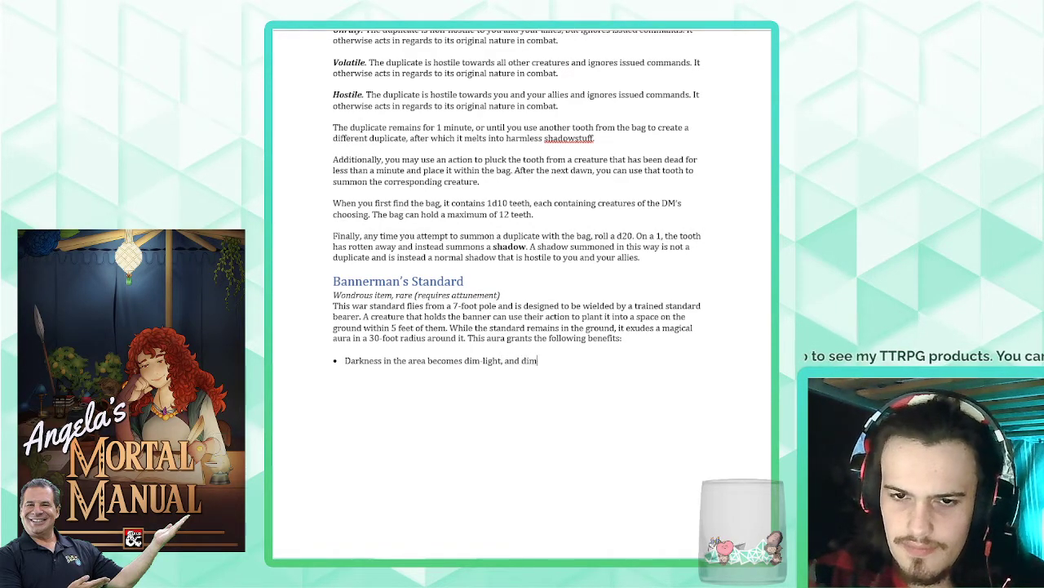
text(-light withi)
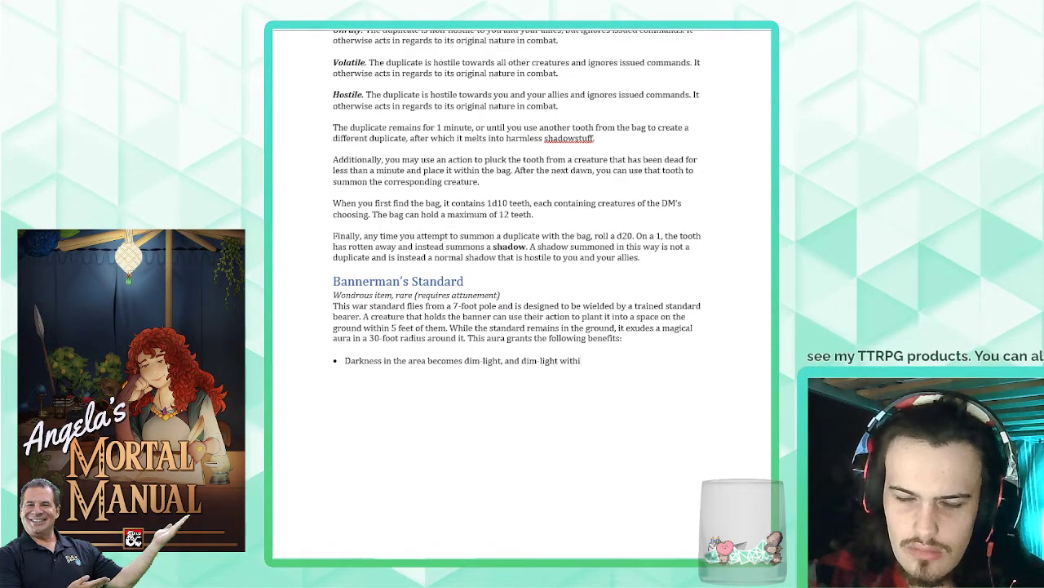
key(BackSpace)
key(BackSpace)
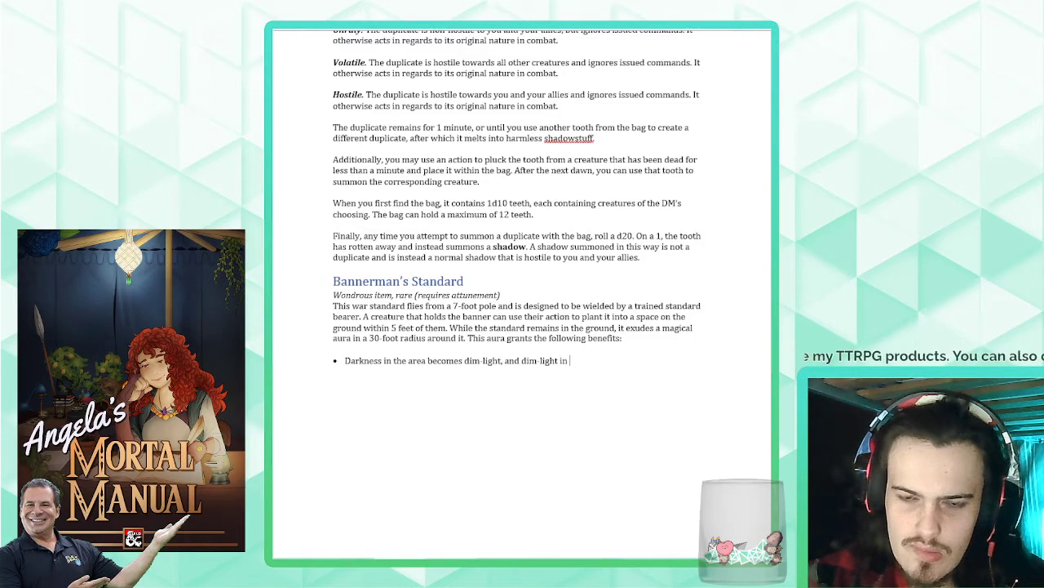
key(shift+Home)
text(T)
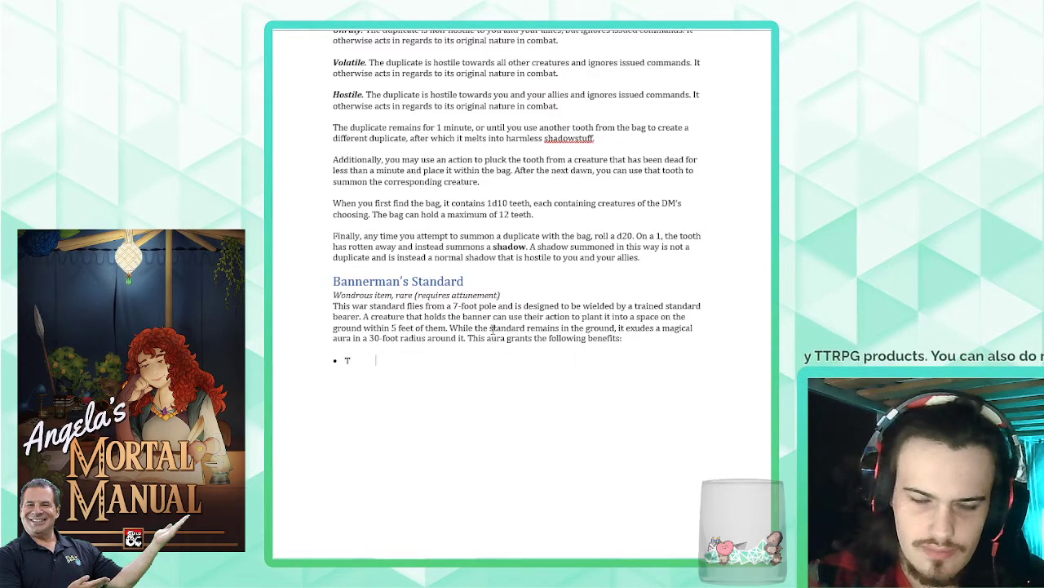
text(he aura shed)
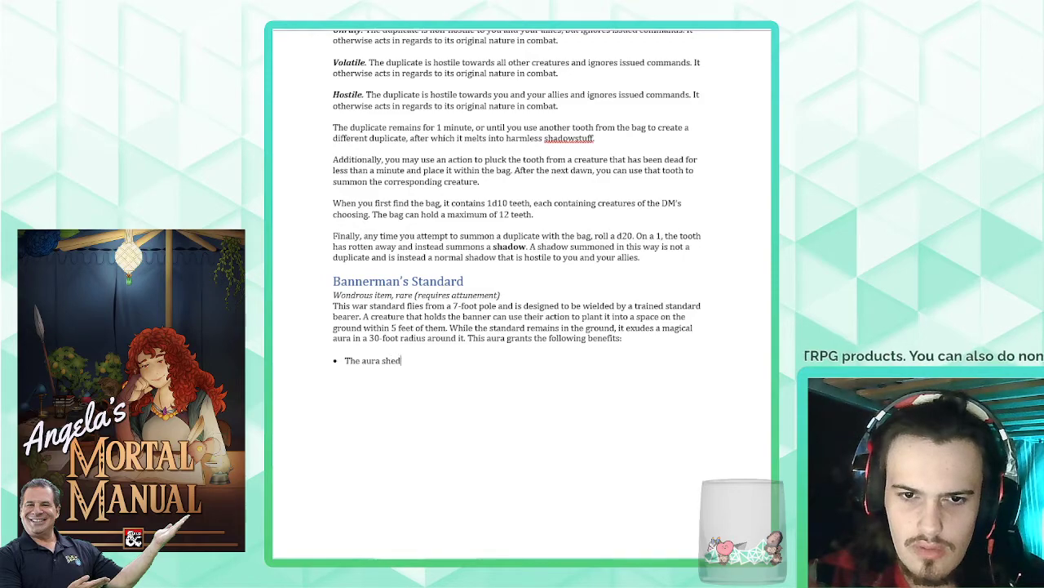
text(s bright l)
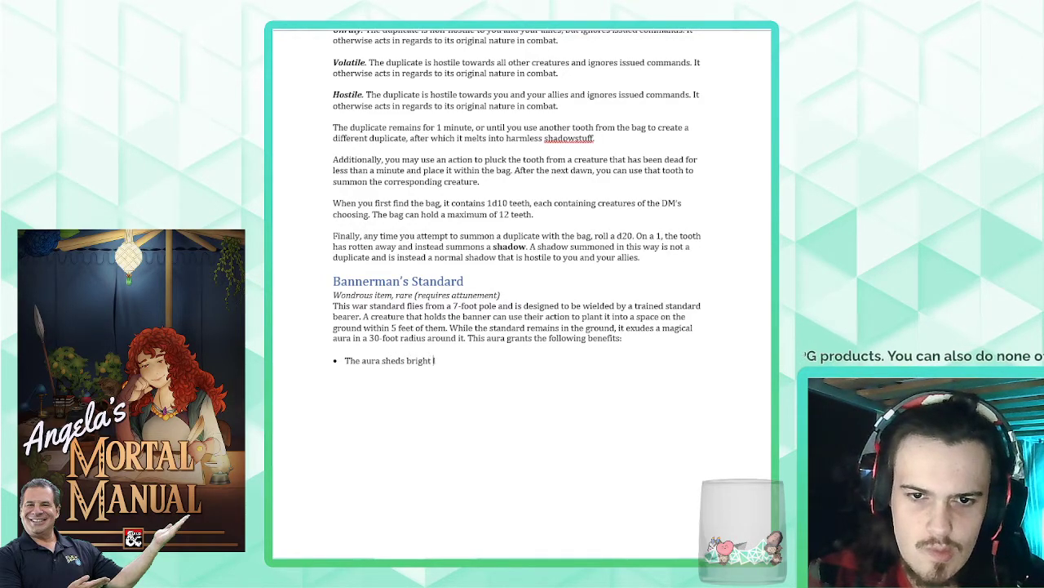
text(ight in)
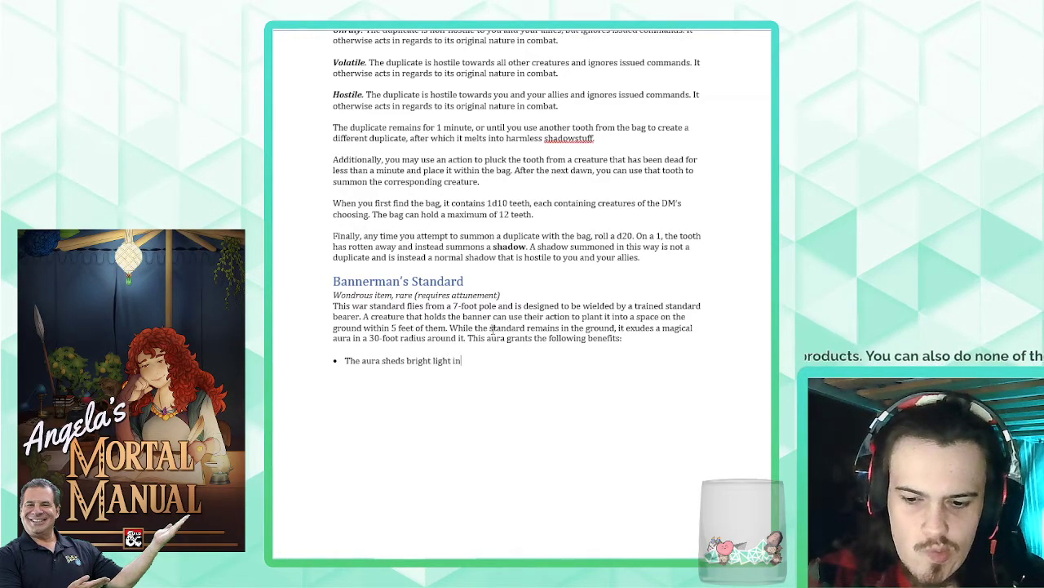
- Make the first bullet read "Darkness in the area becomes dim-light, and dim-light in the area becomes bright light." and start a second bullet
key(shift+Home)
text(D)
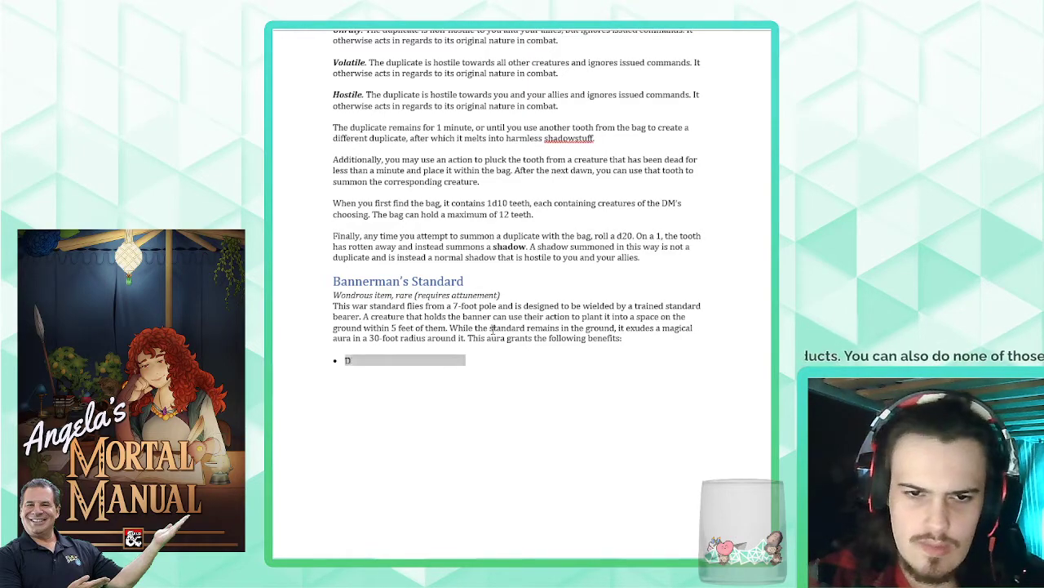
text(arkness in the are)
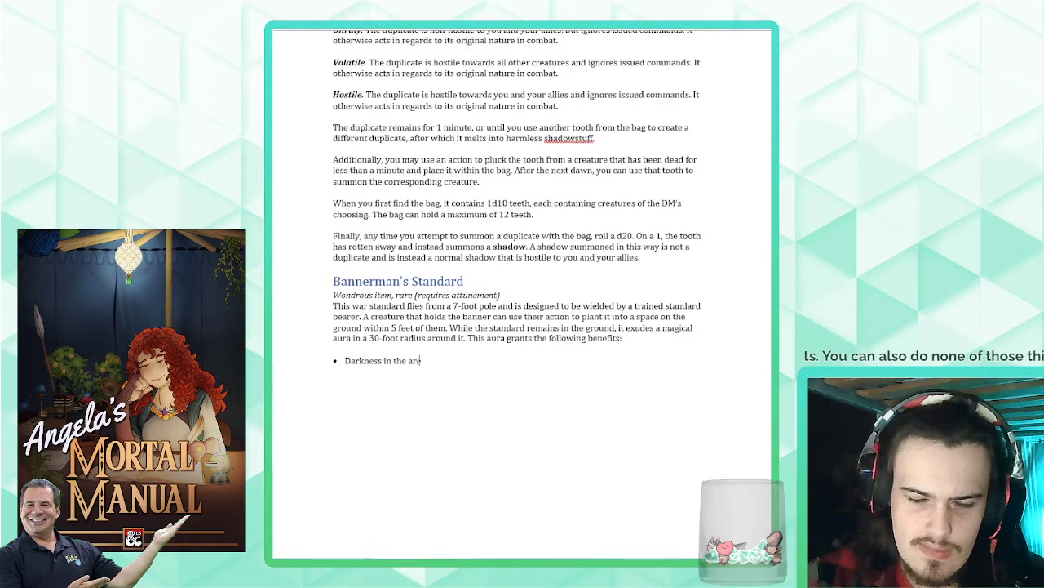
text(a is treated as dim)
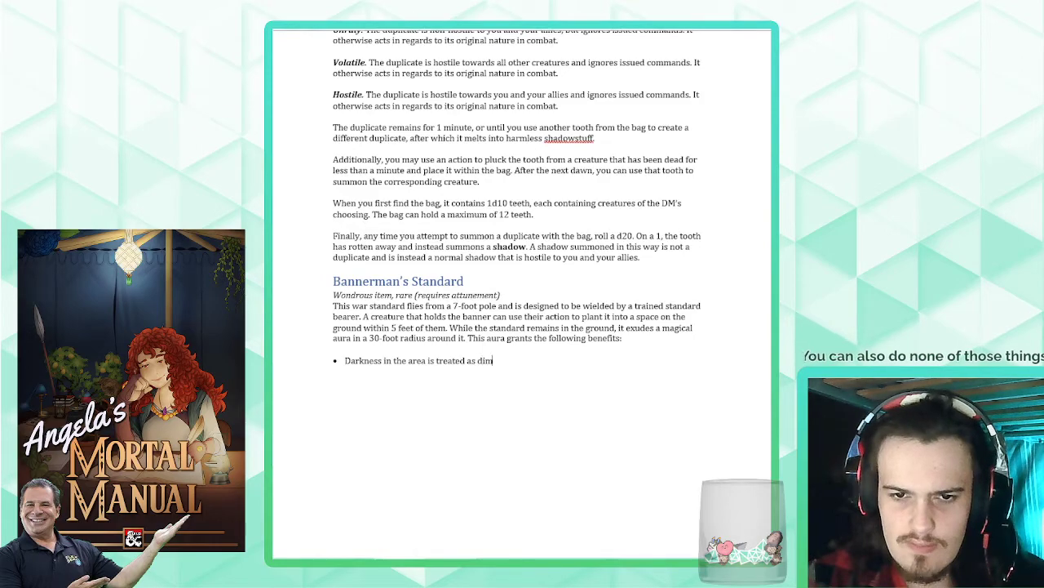
text( light, and)
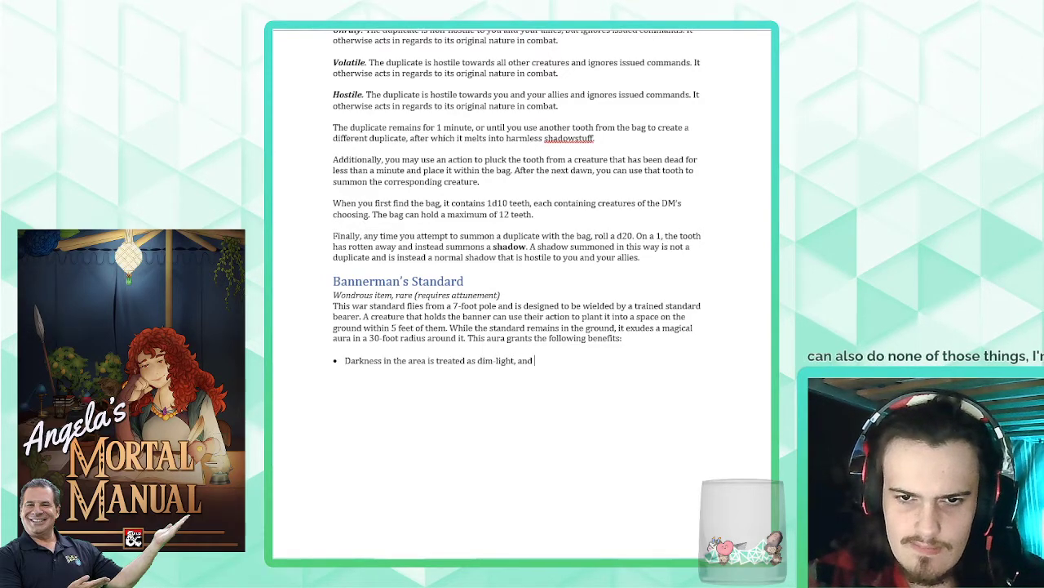
key(BackSpace)
key(BackSpace)
key(BackSpace)
key(BackSpace)
key(BackSpace)
key(BackSpace)
key(BackSpace)
key(BackSpace)
key(BackSpace)
key(BackSpace)
key(BackSpace)
key(BackSpace)
key(BackSpace)
key(BackSpace)
key(BackSpace)
key(BackSpace)
key(BackSpace)
key(BackSpace)
key(BackSpace)
key(BackSpace)
text(b)
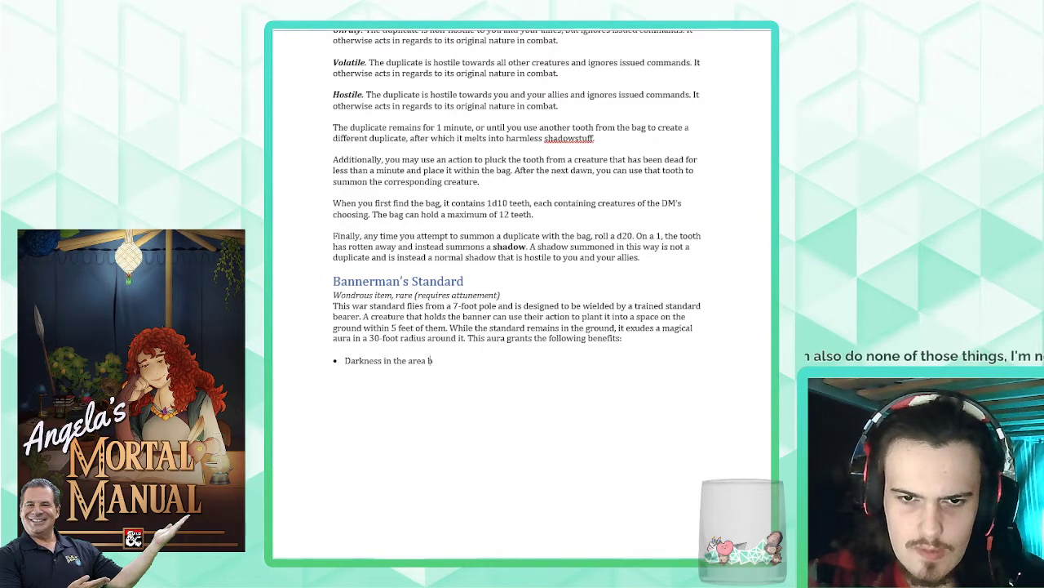
text(ecomes dim-light, a)
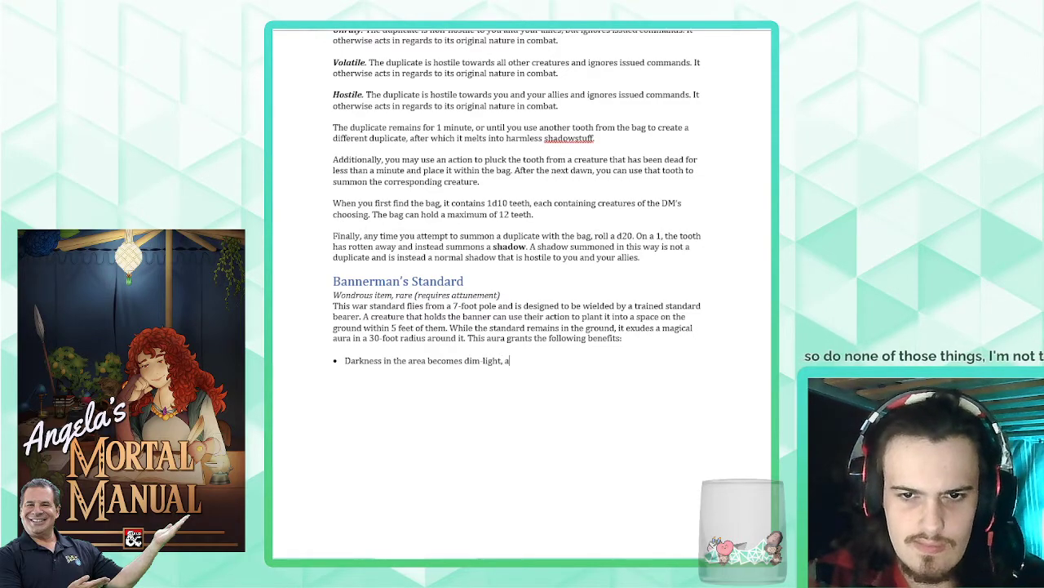
text(nd dim-li)
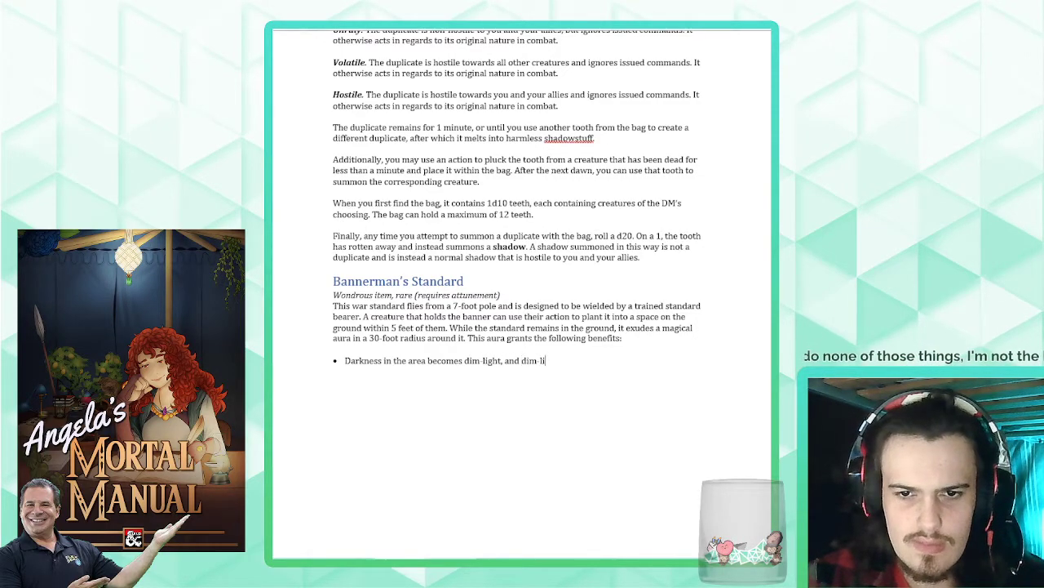
text(ght in the area becomes b)
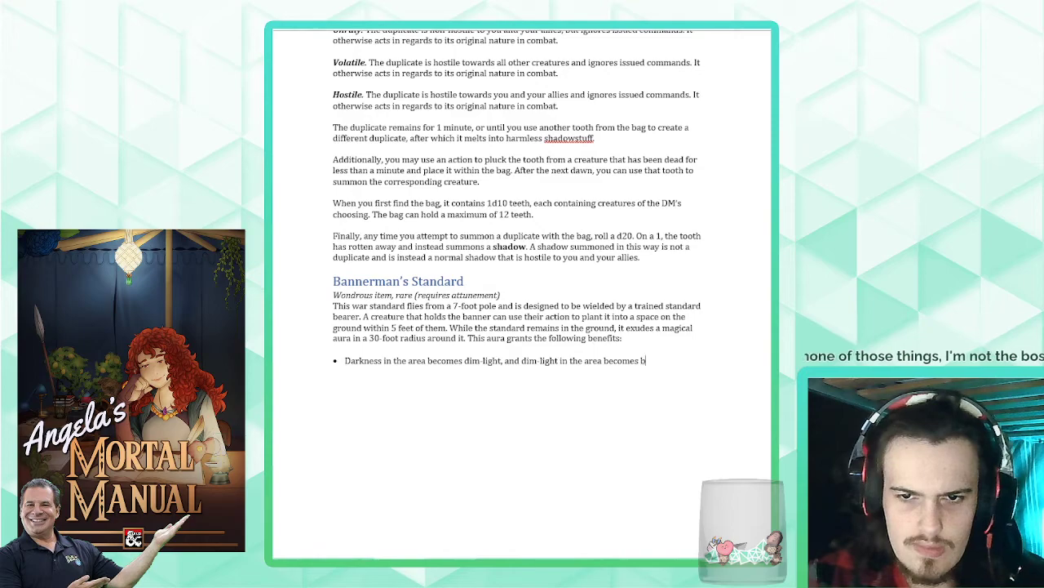
text(right light.)
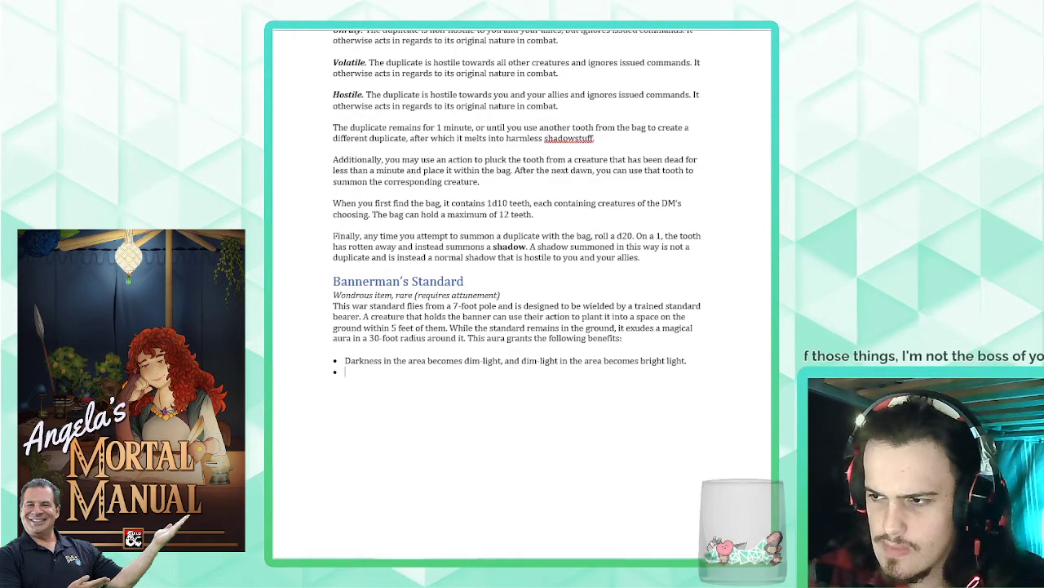
text(Whene)
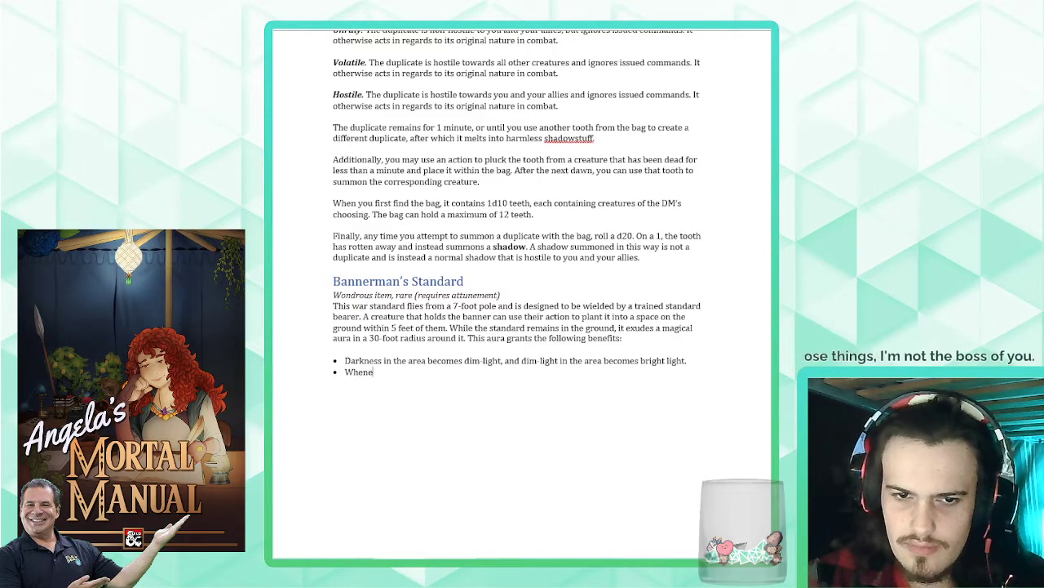
- Write the second bullet as "Whenever you or an allied creature start their turn within the aura, they gain 2d6 temporary hit points"
key(BackSpace)
key(BackSpace)
key(BackSpace)
key(BackSpace)
text(henever you)
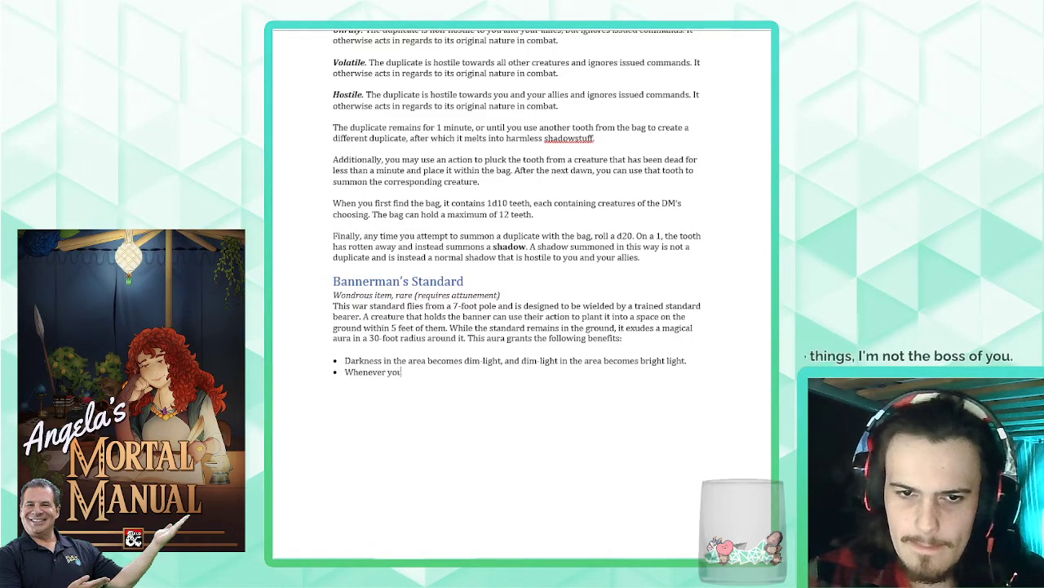
text( or an allie)
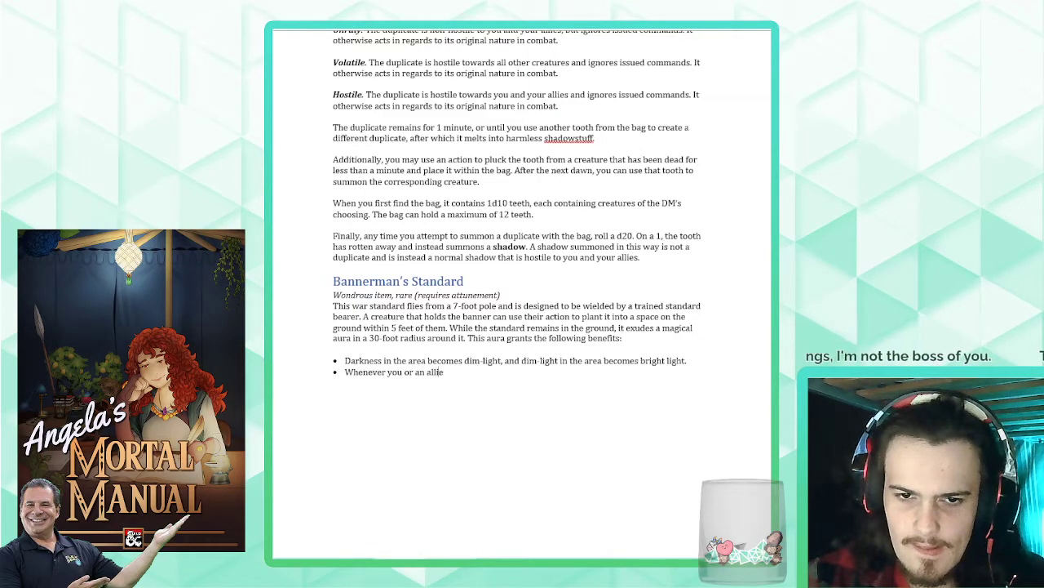
text(d creature start their)
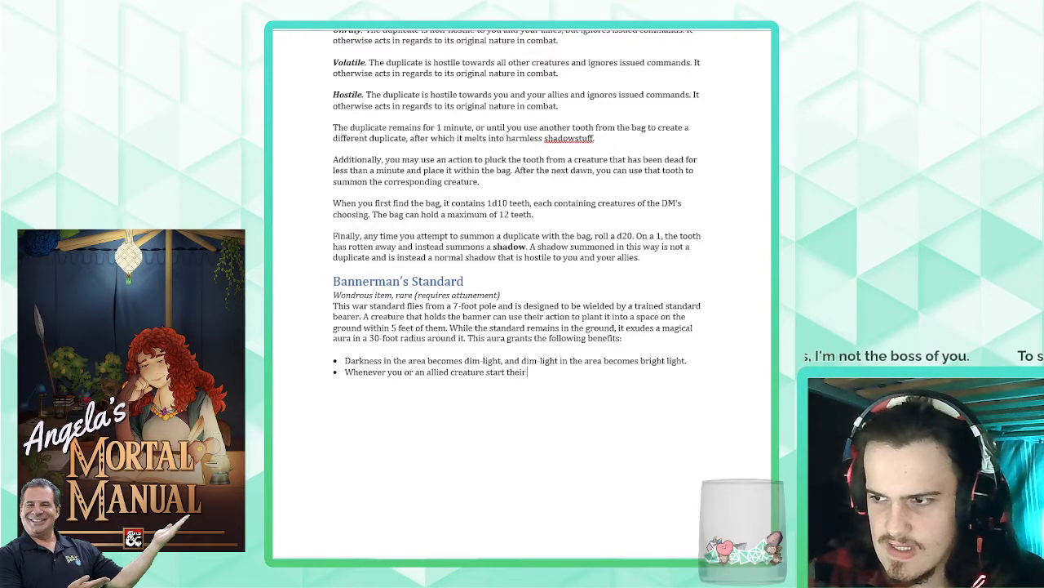
text( turn within the aura, )
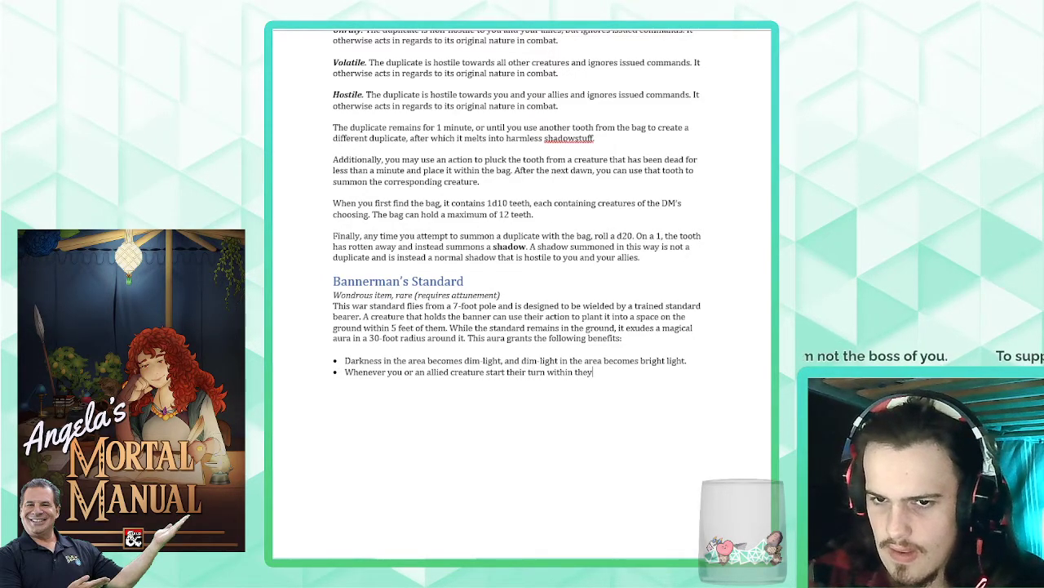
text(they gain 2d6 te)
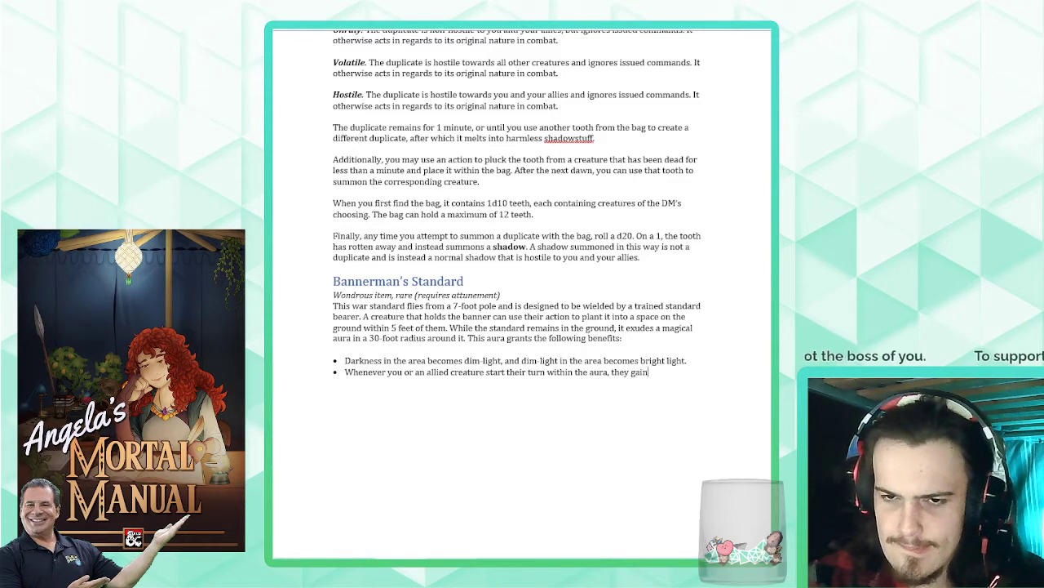
text(ry hit points.)
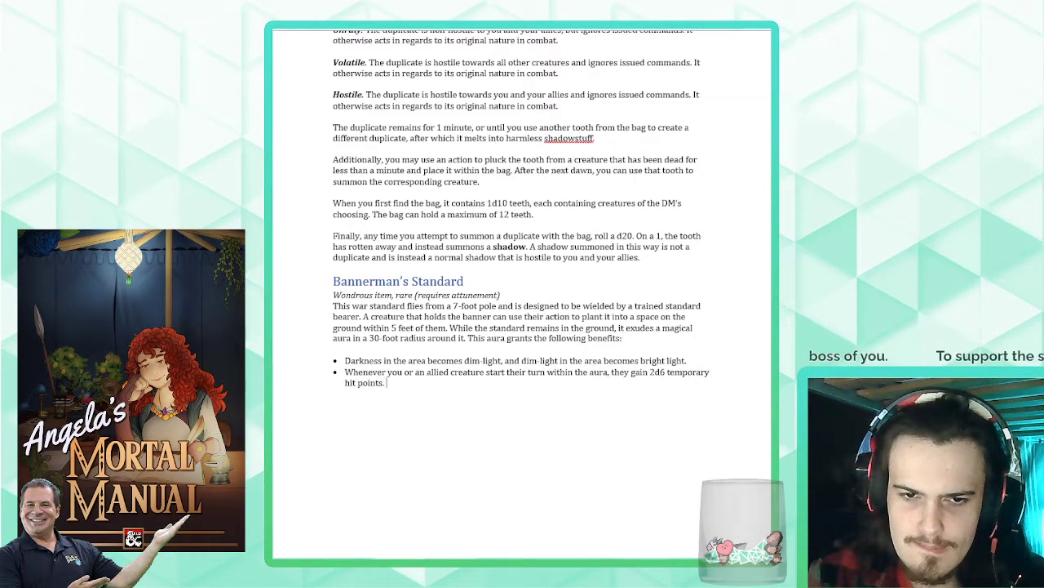
- Finish the second bullet with the duration ", which last for 1 minute."
key(BackSpace)
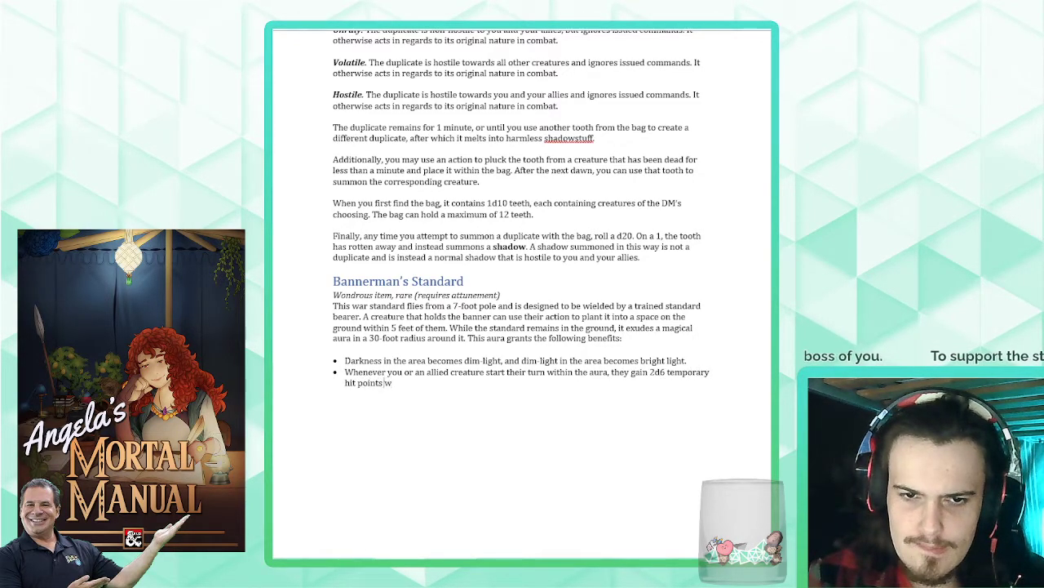
text(, which last f)
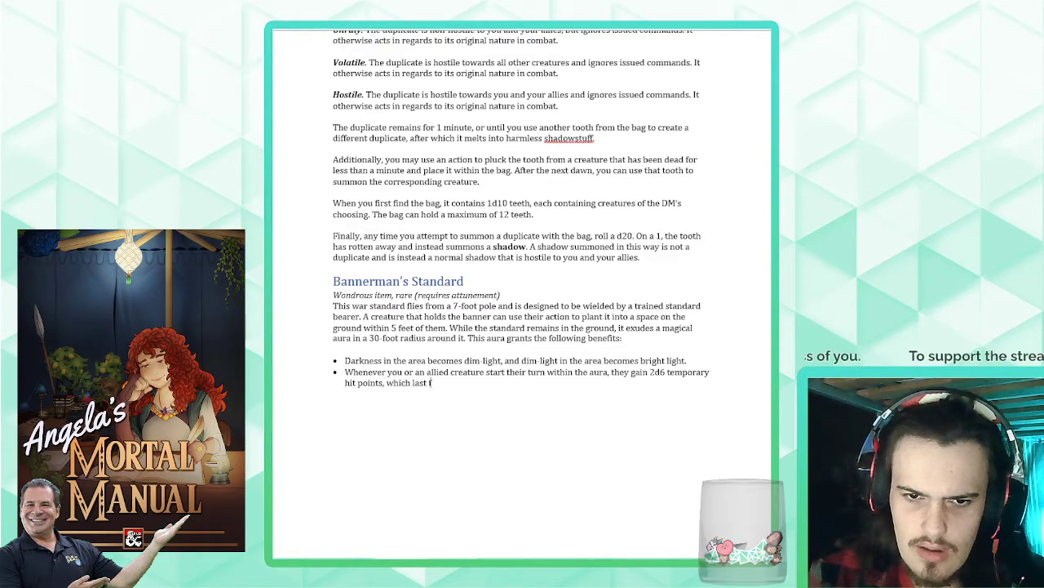
text(or 10 min)
key(BackSpace)
key(BackSpace)
key(BackSpace)
key(BackSpace)
key(BackSpace)
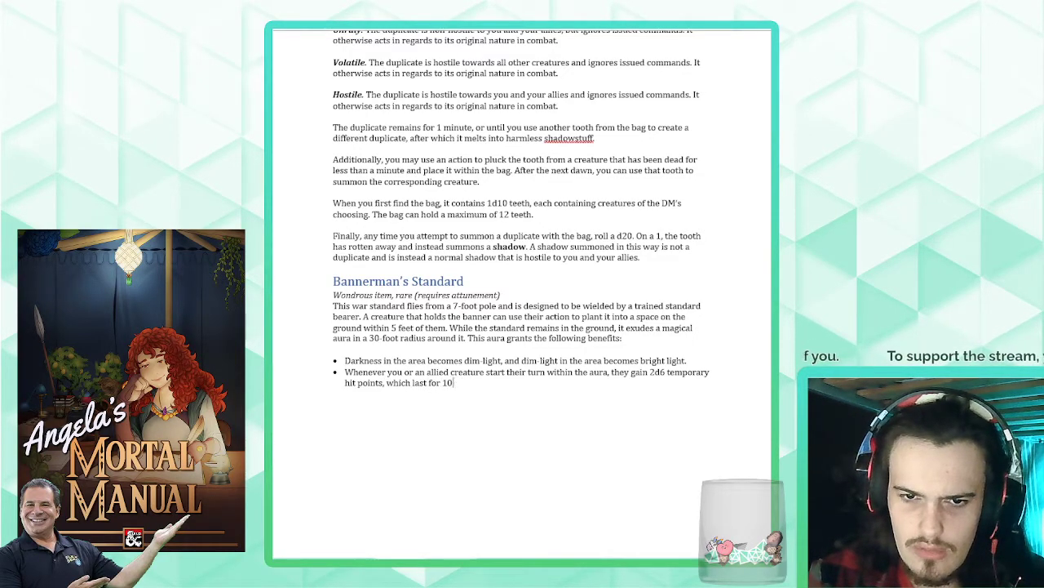
text(minute.)
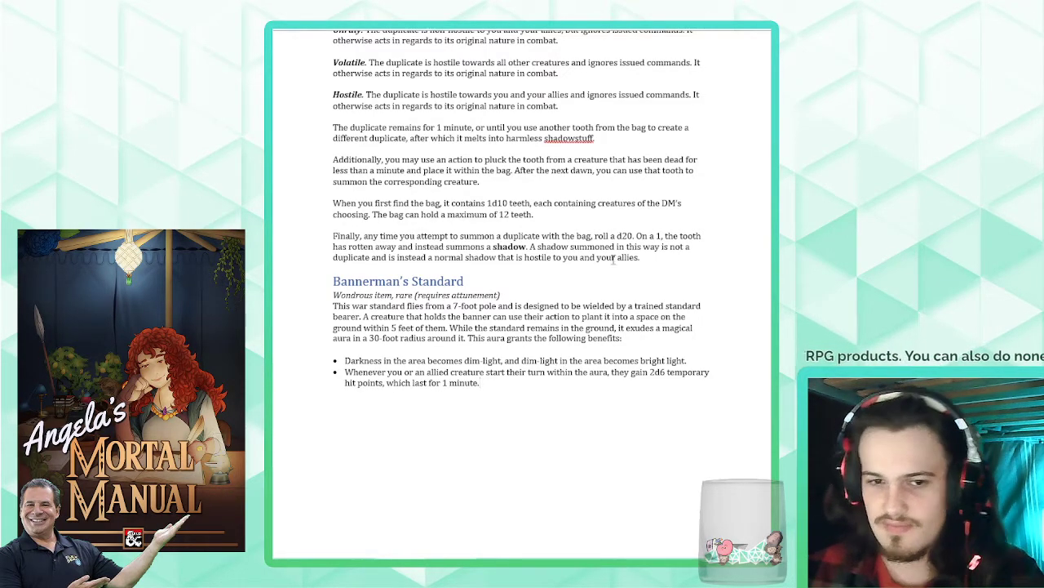
- Add a third bullet reading "You and allied creatures within the area have advantage on saving throws against being charmed or frightened."
key(Return)
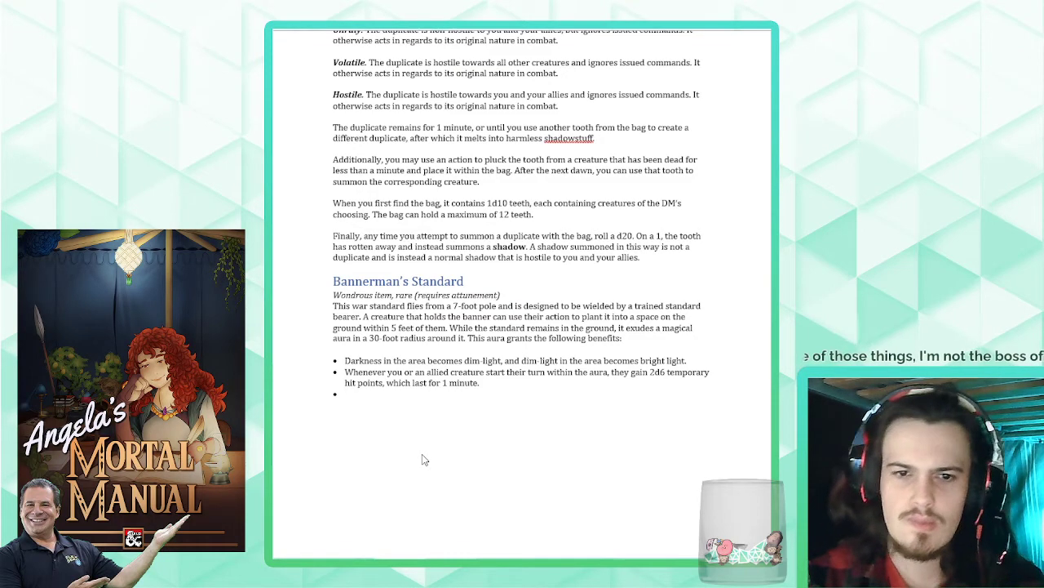
text(You and a)
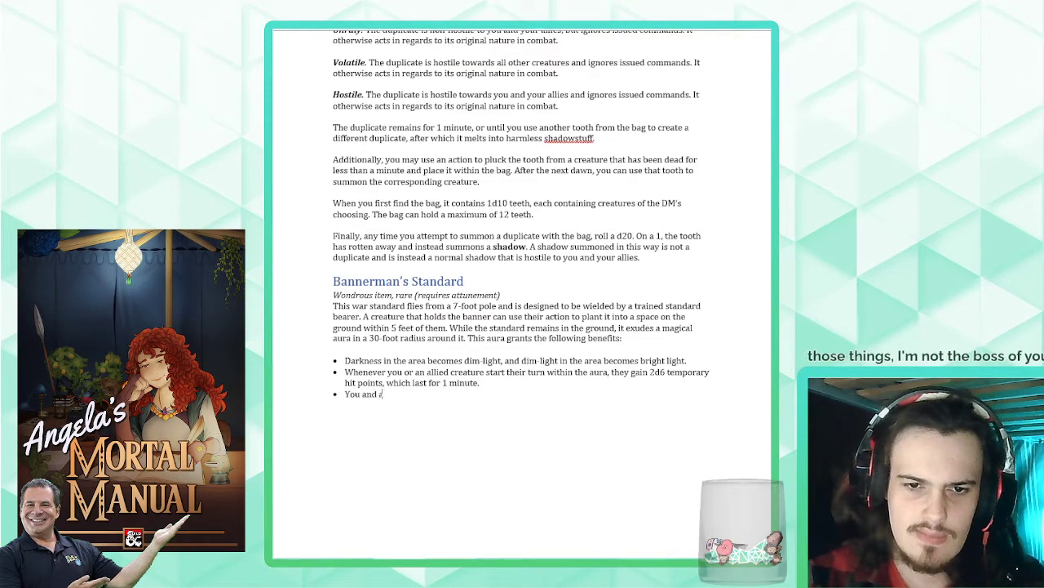
text(llied creatures within)
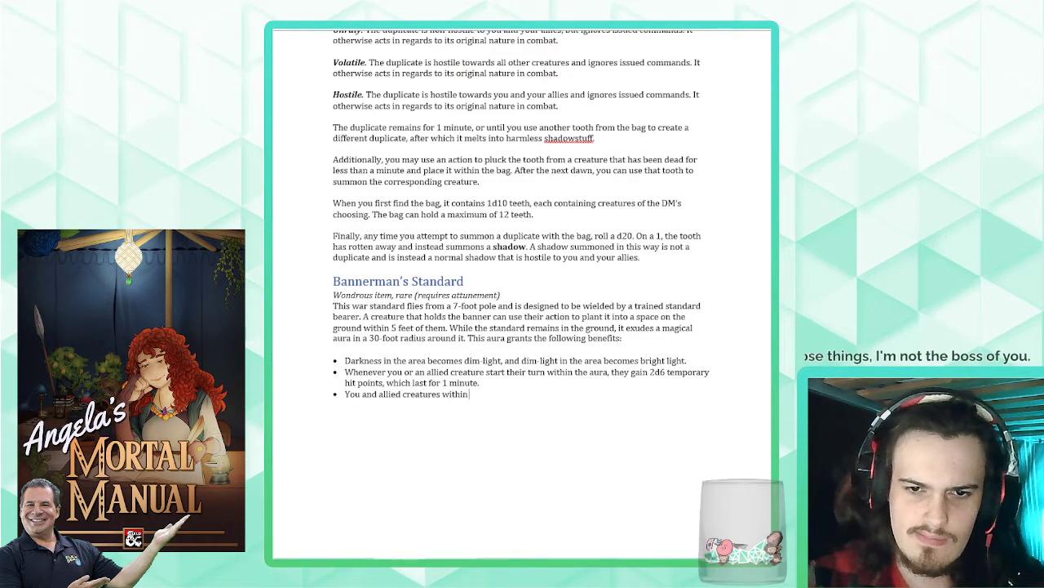
text( the area have )
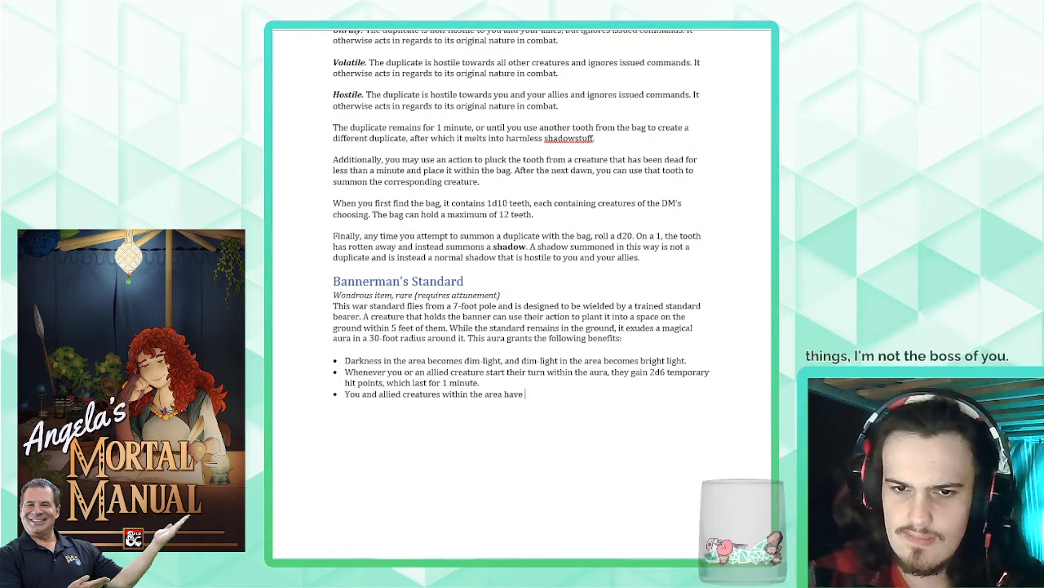
text(advantage on )
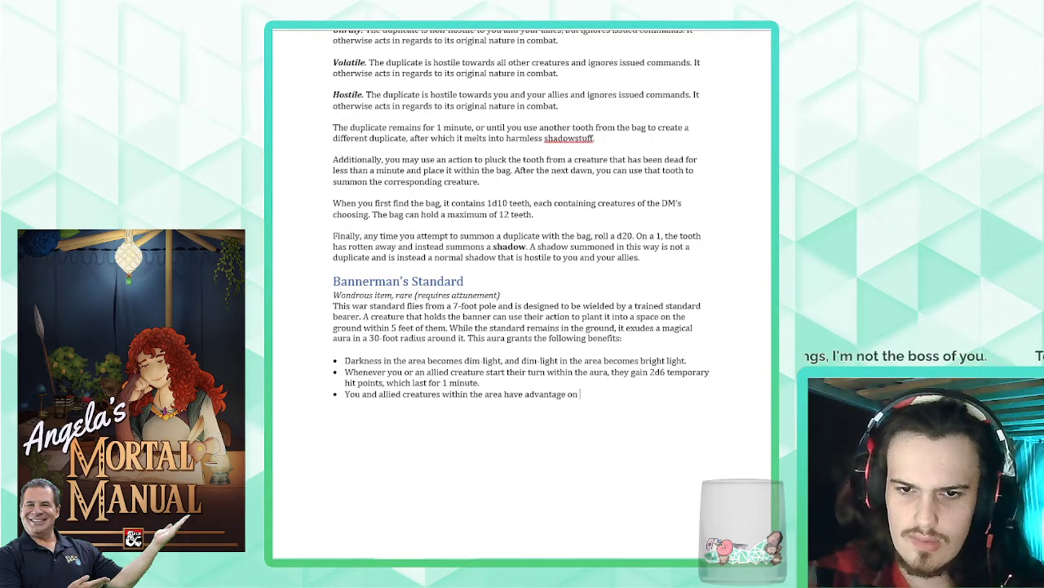
text(saving throws again)
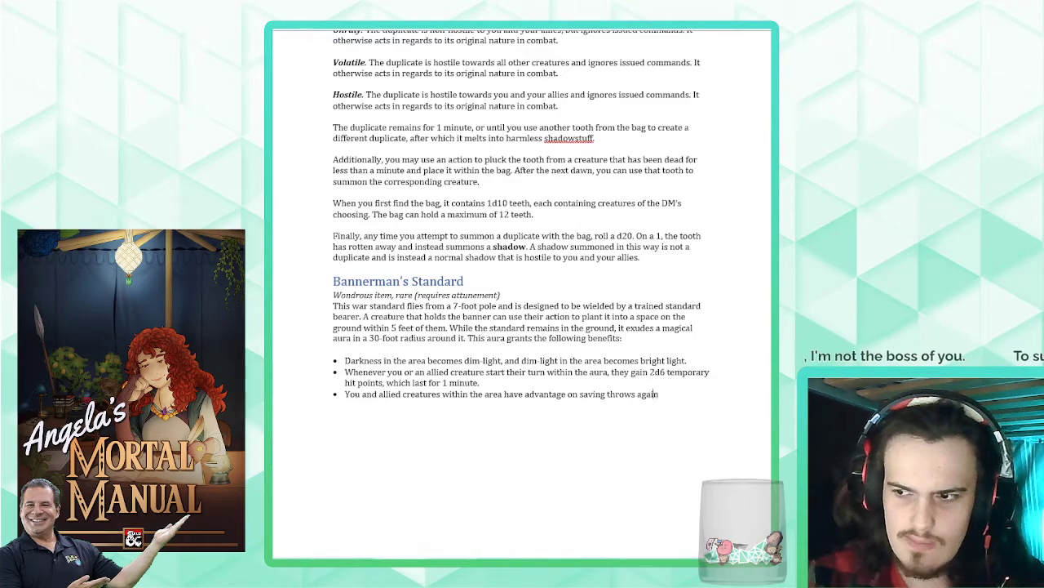
text(st b)
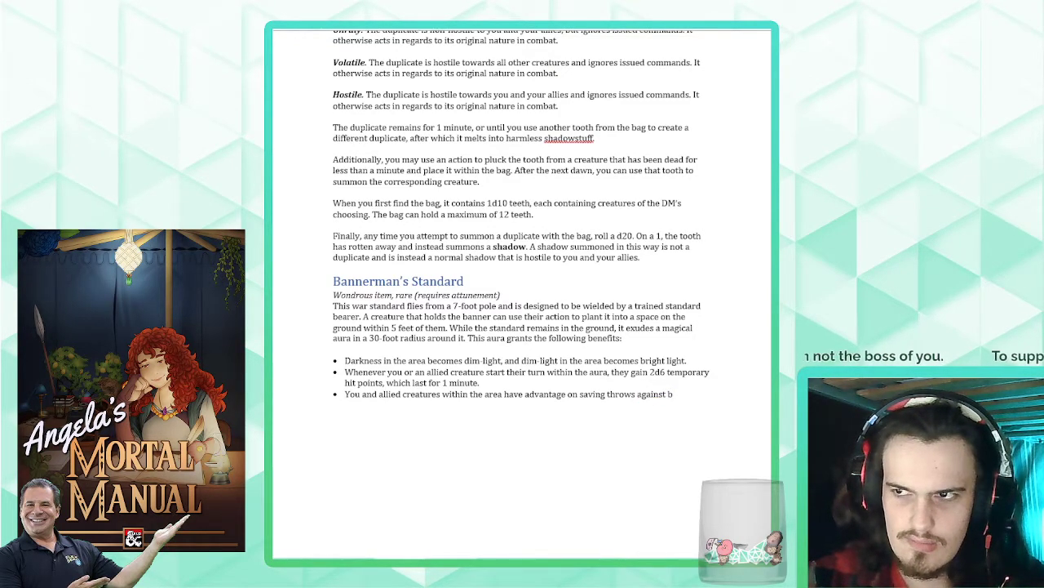
text(eing charmed or frightened.)
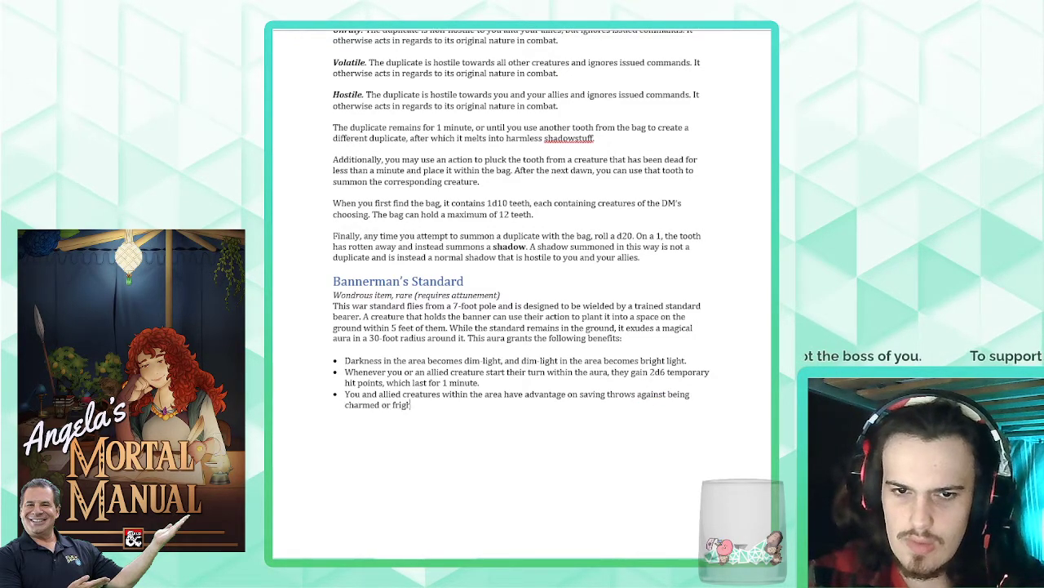
- Start a paragraph below the bulleted list reading "You can pull the standard from the ground as a bonus action on your turn"
key(Return)
key(Return)
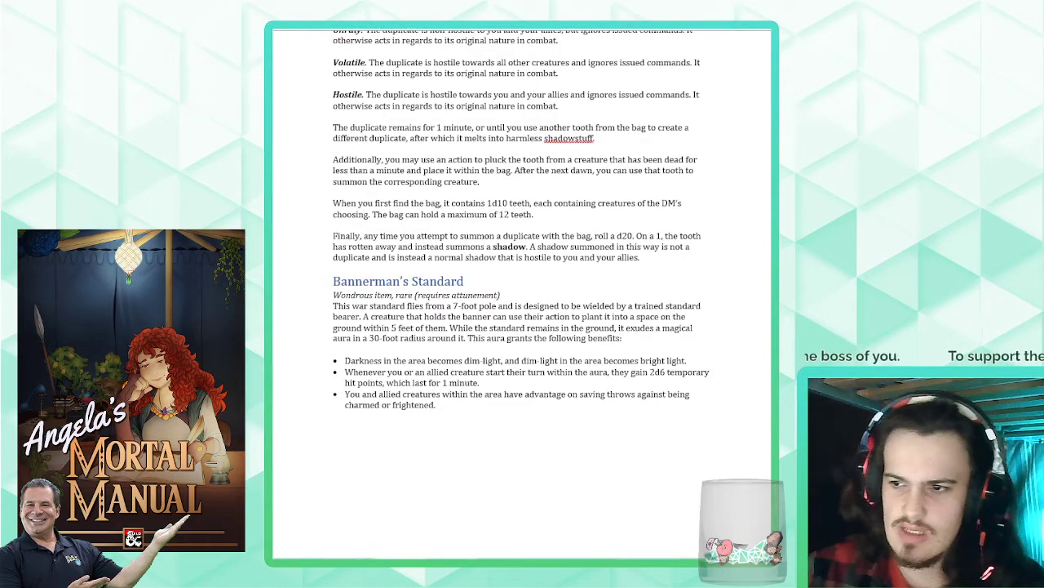
text(You can p)
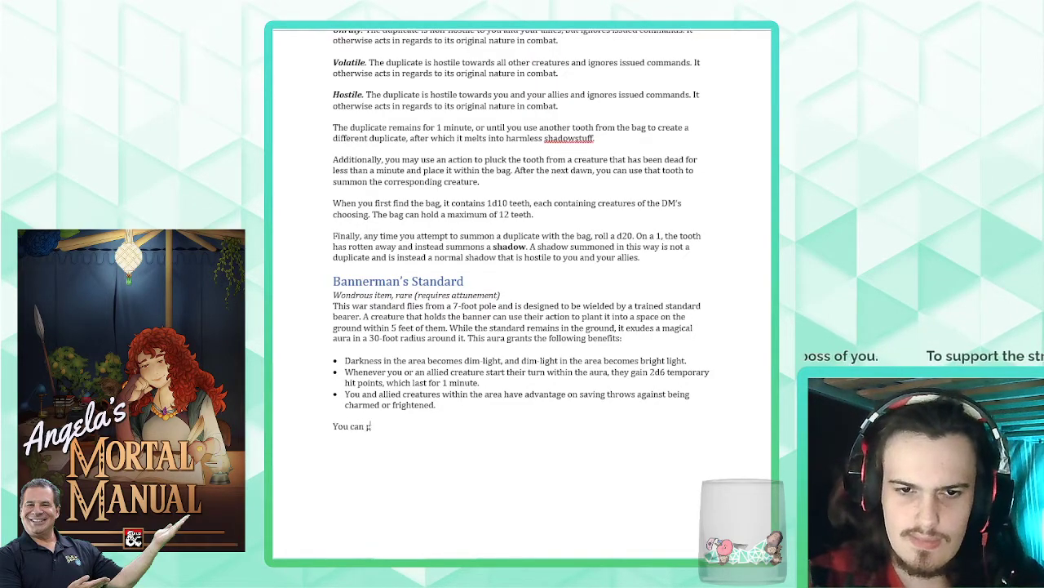
text(ull the standard fro)
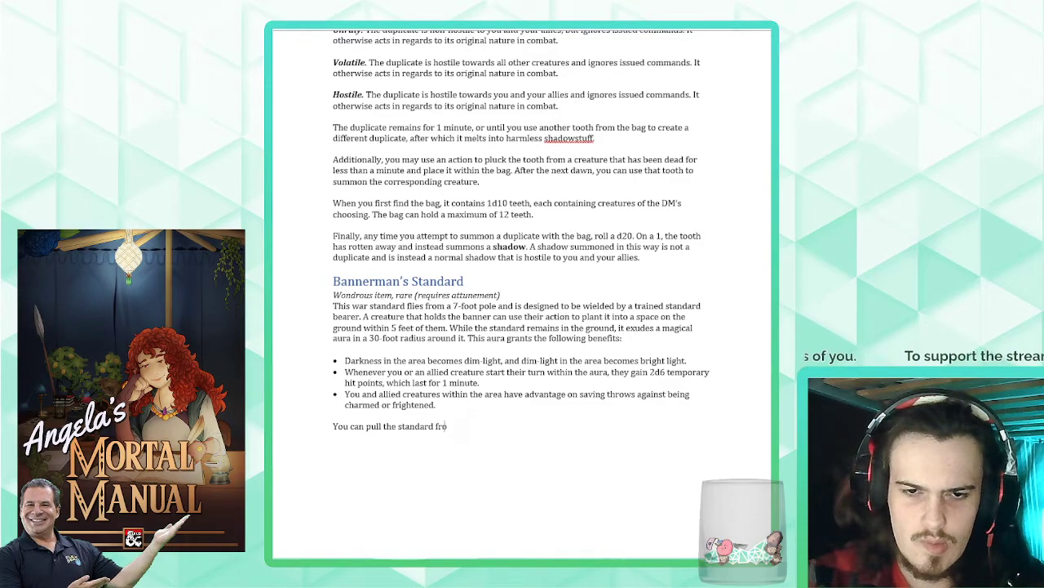
text(m the ground as a bon)
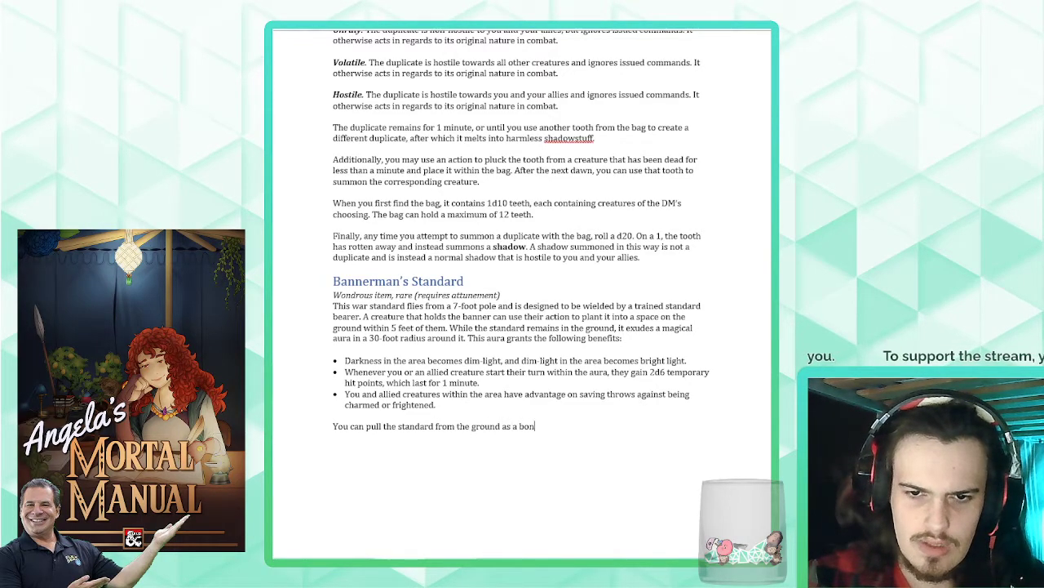
text(us action on your tur)
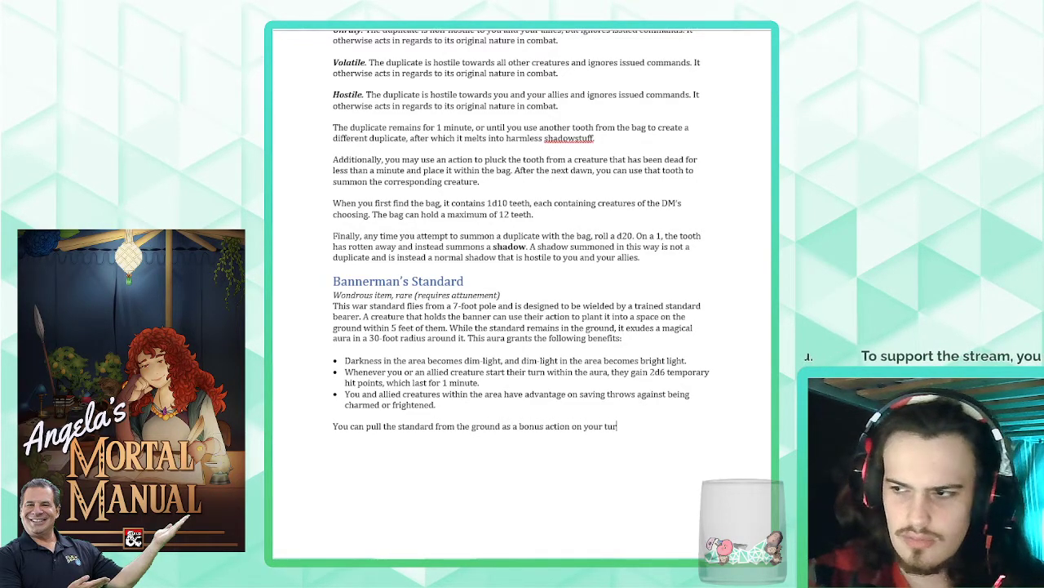
text(n.)
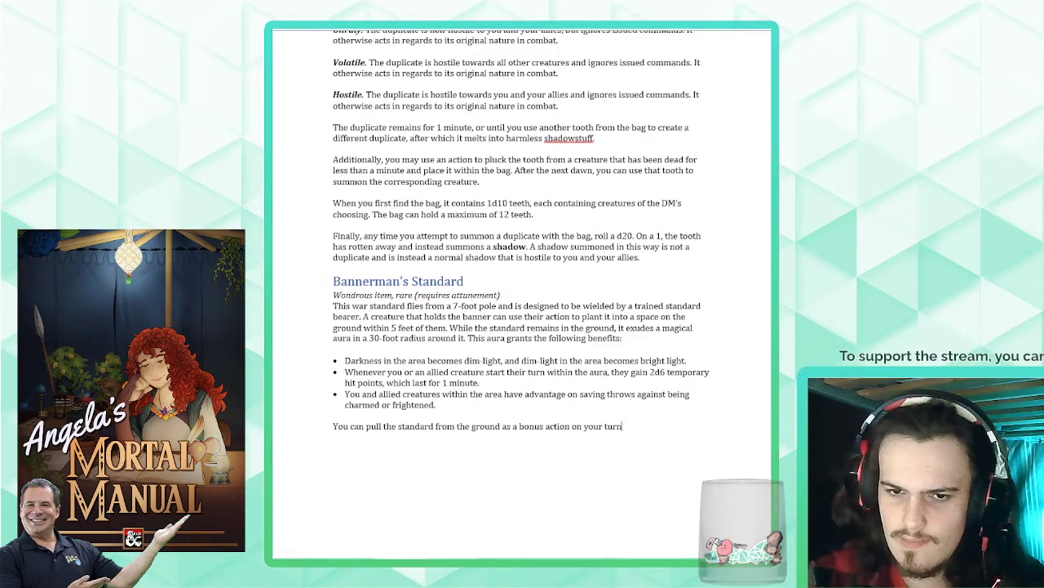
- Try rewording the end of the standard-pulling sentence to "as a bonus action on a"
key(ctrl+BackSpace)
key(ctrl+BackSpace)
key(ctrl+BackSpace)
key(ctrl+BackSpace)
key(ctrl+BackSpace)
key(BackSpace)
text(n)
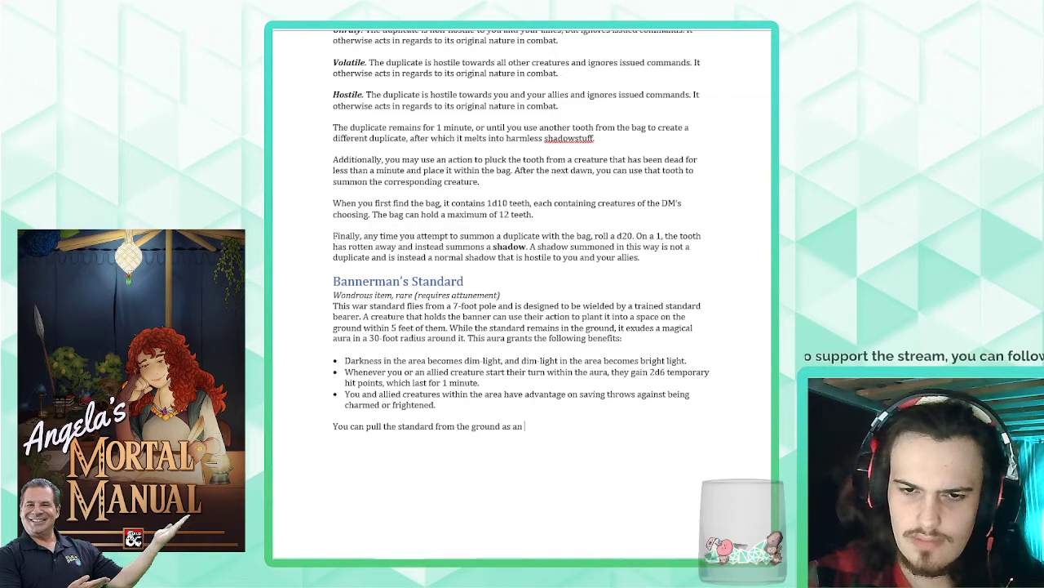
key(ctrl+BackSpace)
text(a bo)
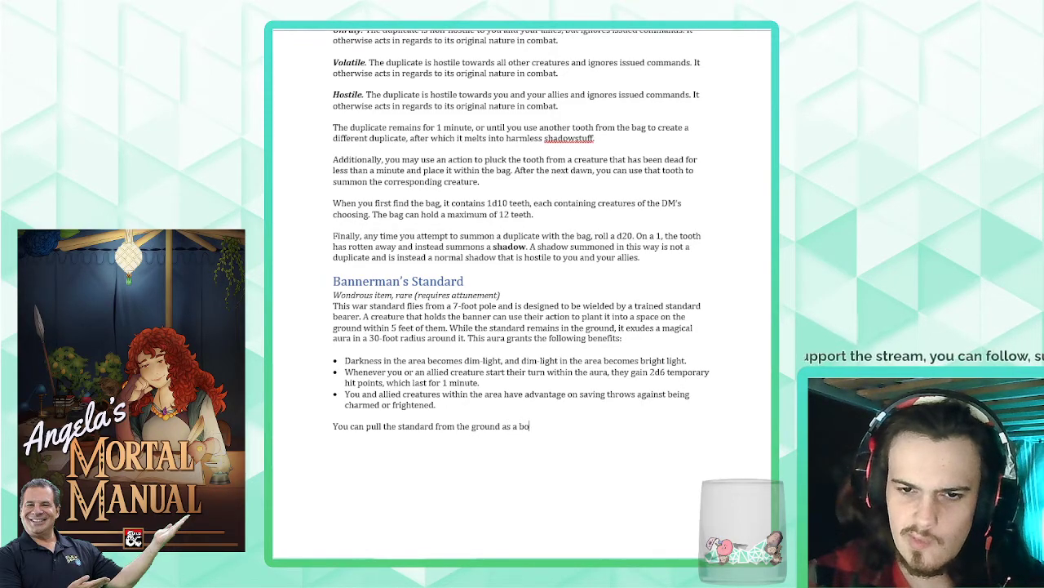
text(nus action on a subs)
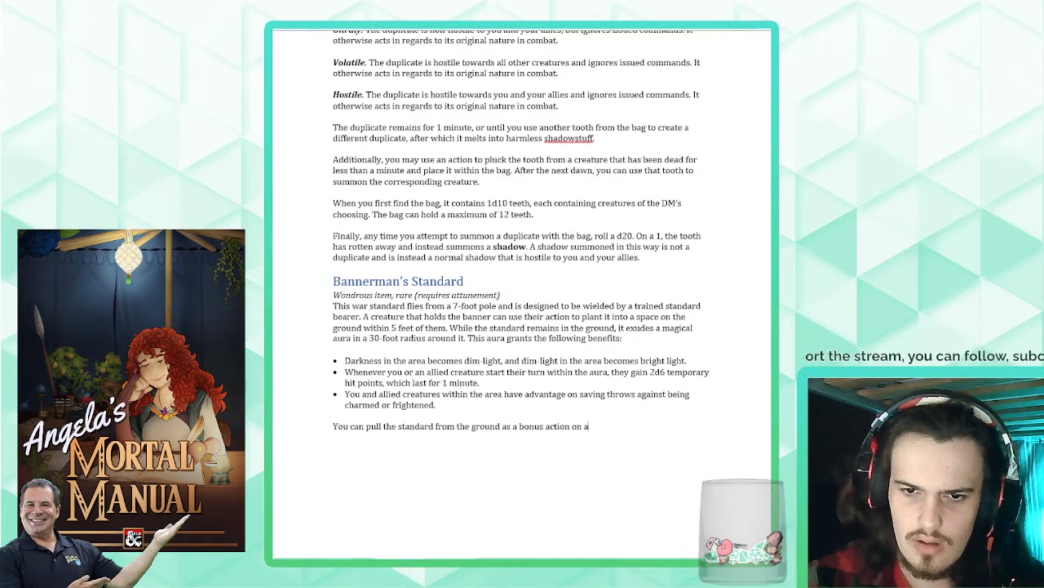
- Replace the bonus-action wording with "at any time on a subsequent turn as long as you're within 5 feet of it."
key(ctrl+BackSpace)
key(ctrl+BackSpace)
key(ctrl+BackSpace)
key(ctrl+BackSpace)
key(ctrl+BackSpace)
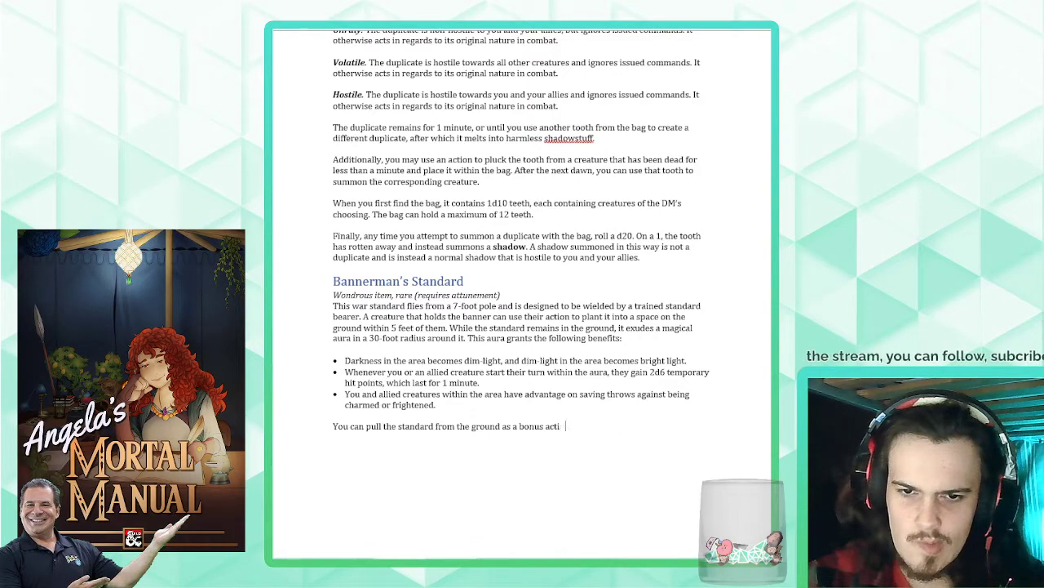
key(ctrl+BackSpace)
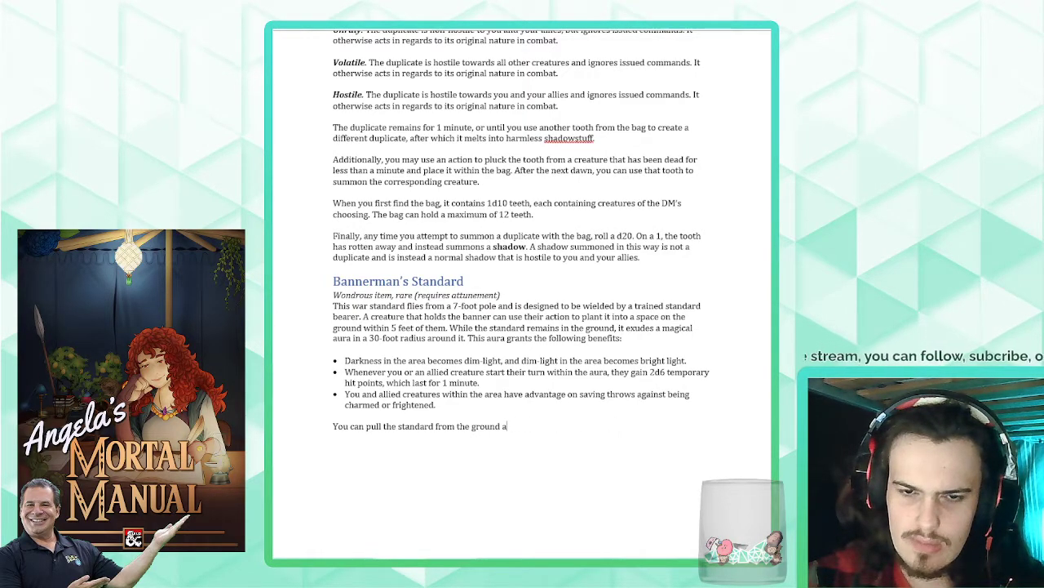
text(t ay)
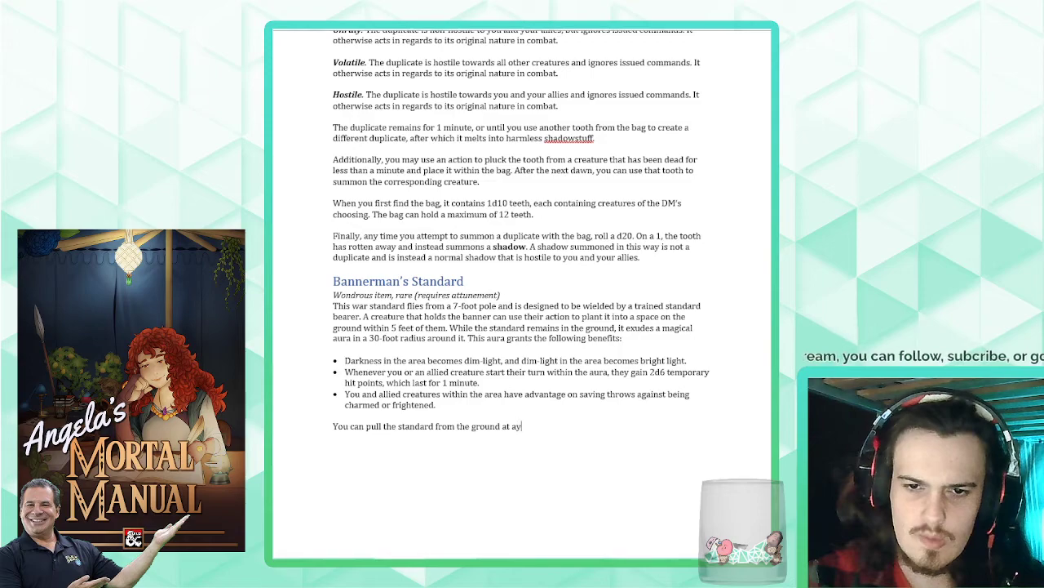
key(BackSpace)
text(ny time on)
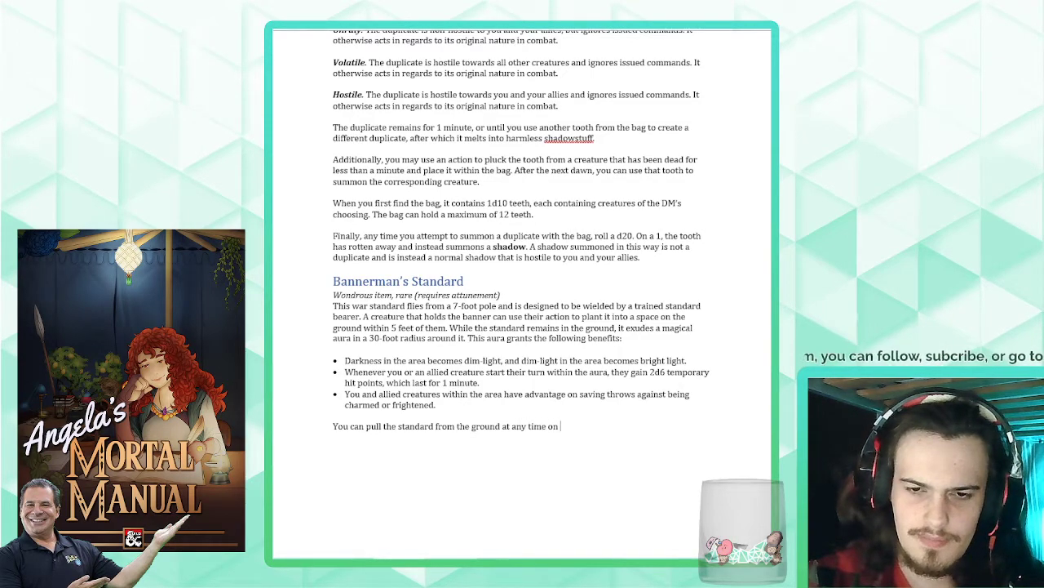
text( a subsequent turn as)
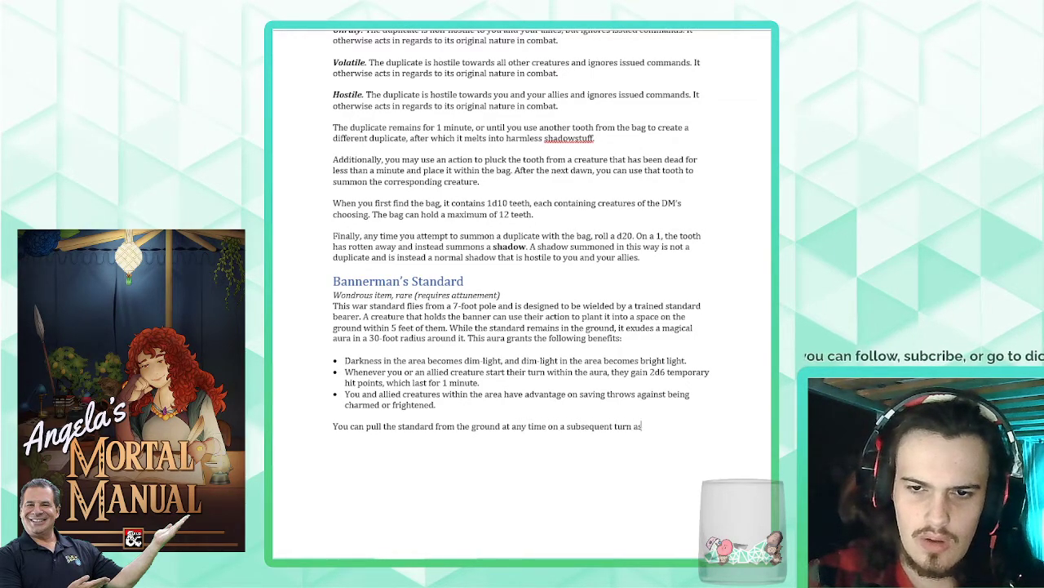
text( long as you're)
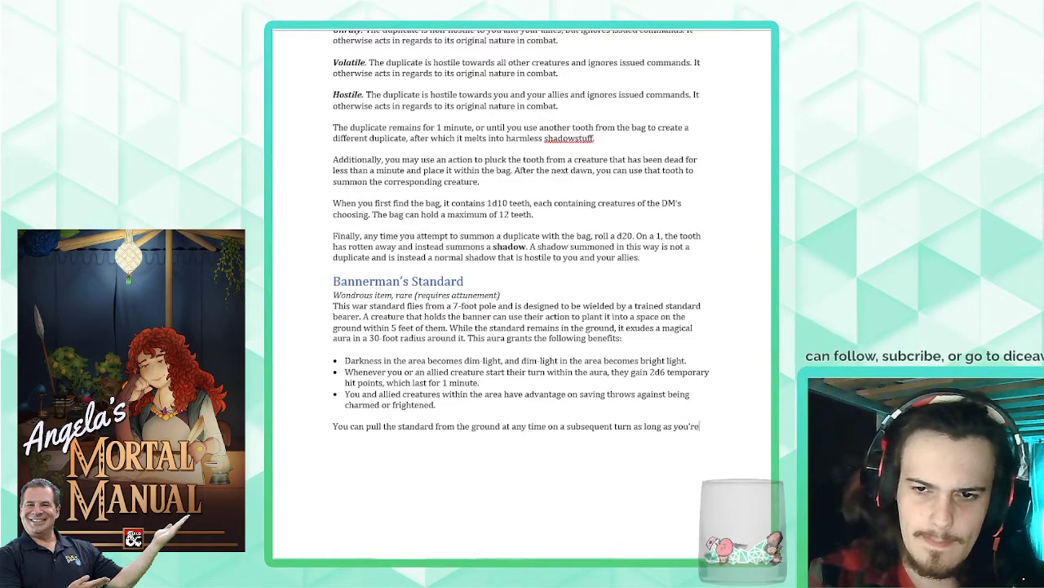
text( within 5 feet of it)
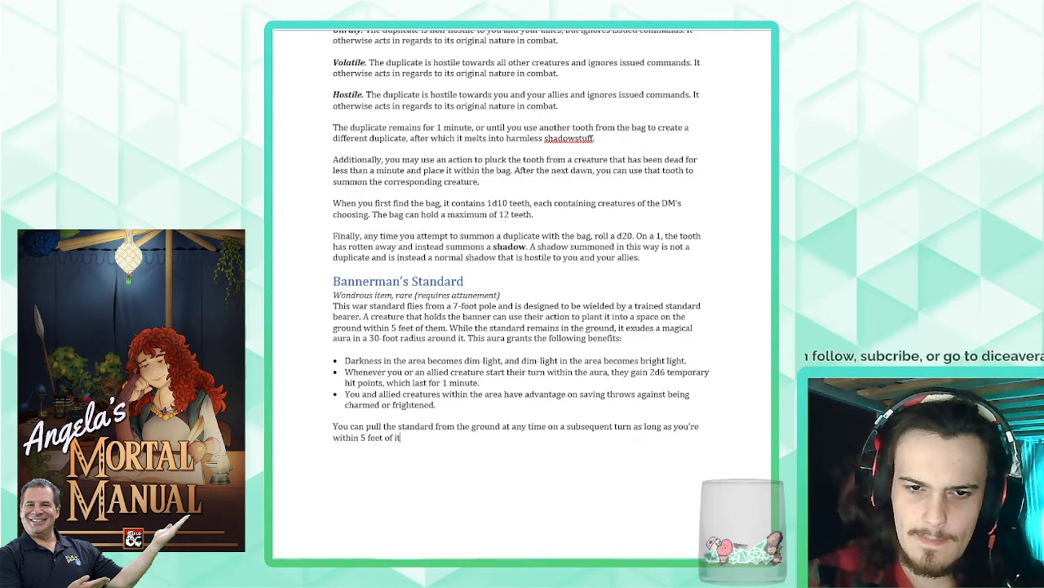
text(. )
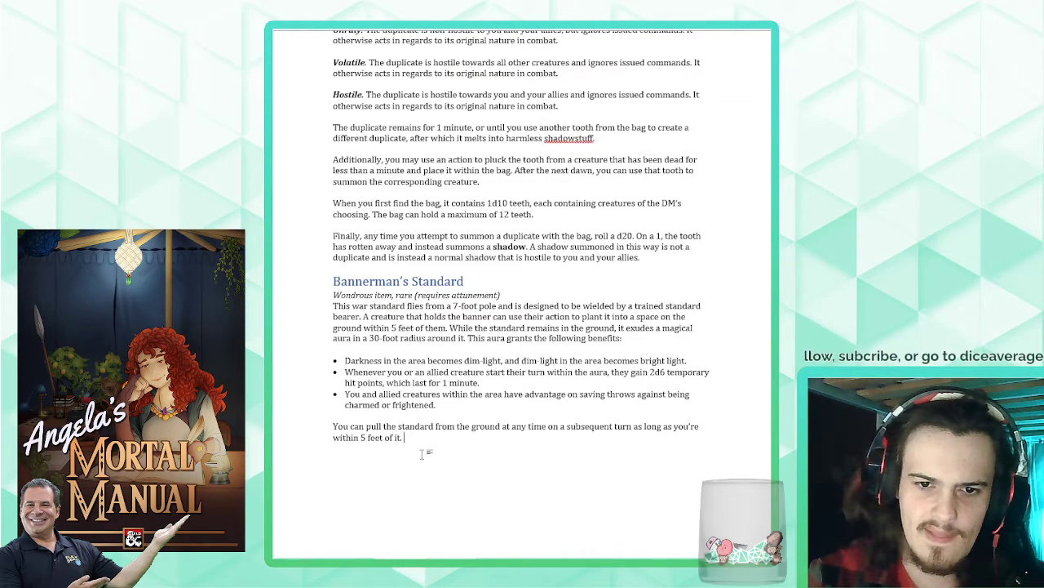
text(Any creature to)
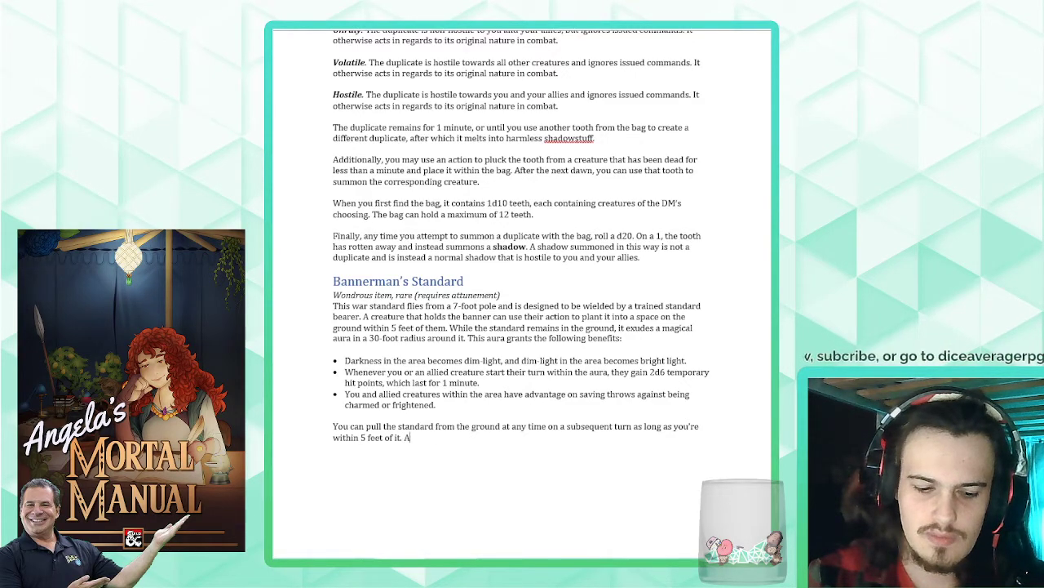
- Begin a second sentence in the closing paragraph with "Any creature not attuned to the banner must use its action"
key(BackSpace)
key(BackSpace)
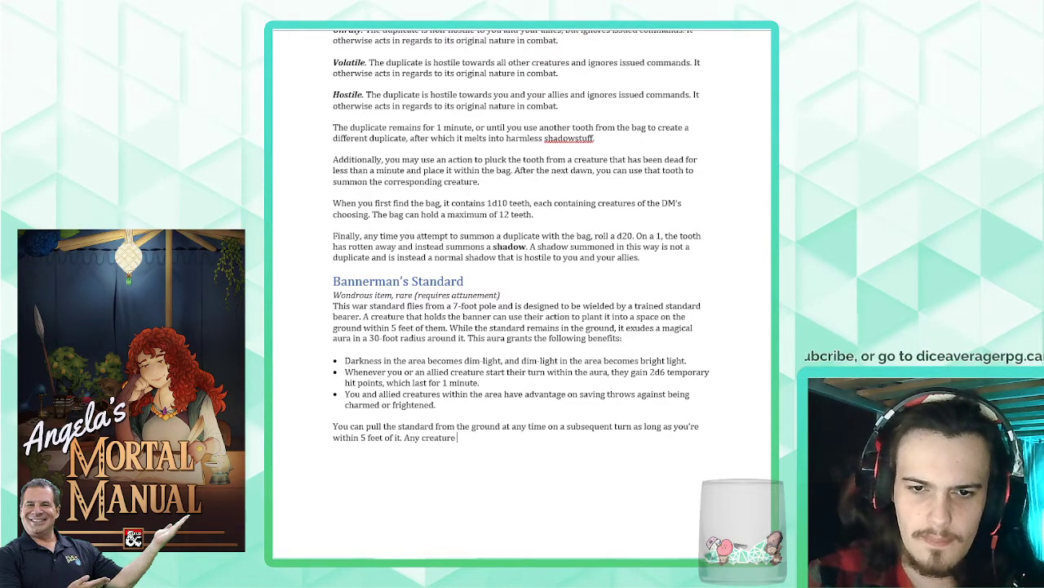
text(not attuned to the b)
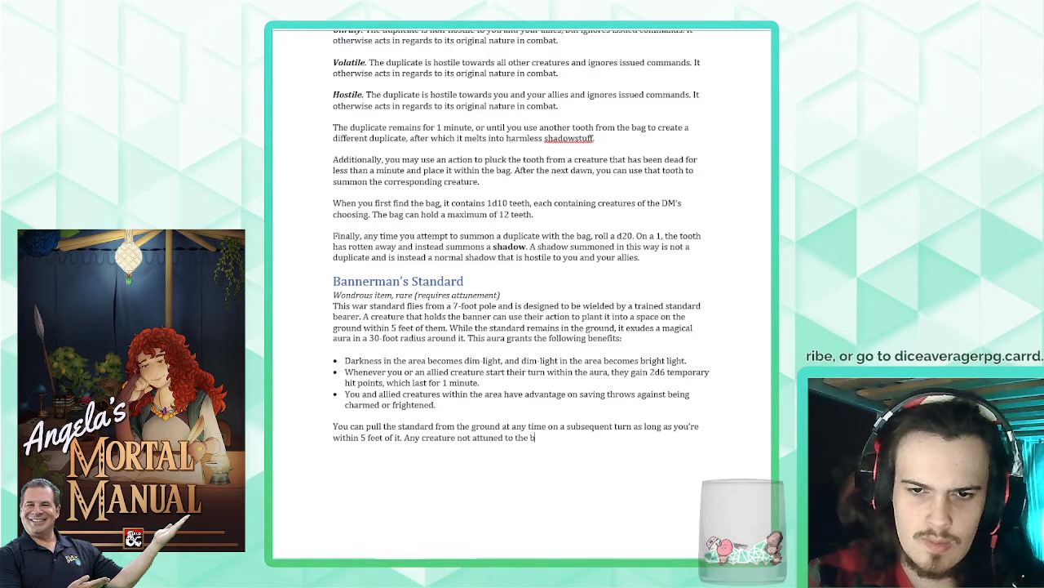
text(anner must use its action)
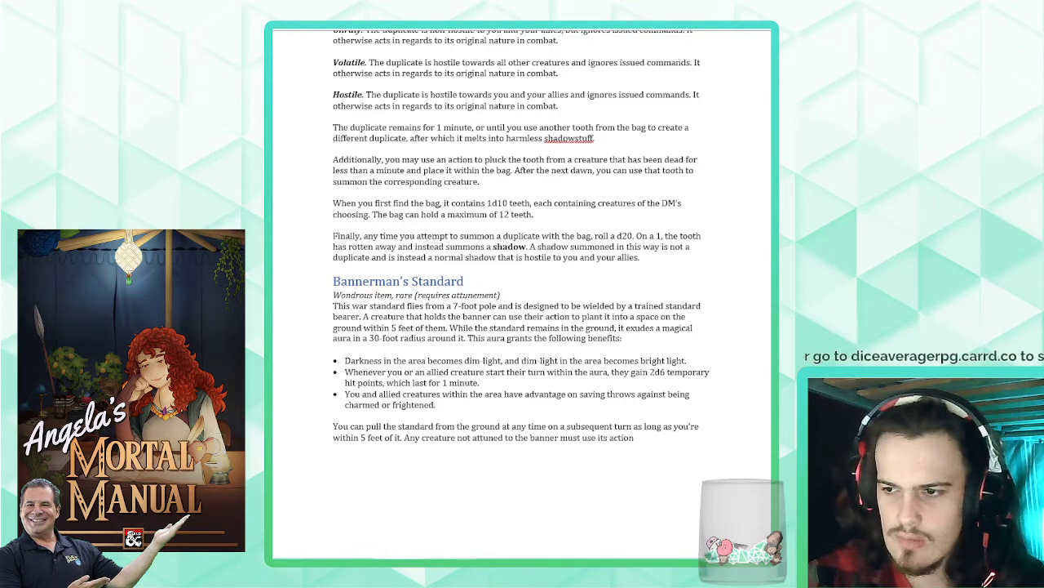
text( to make)
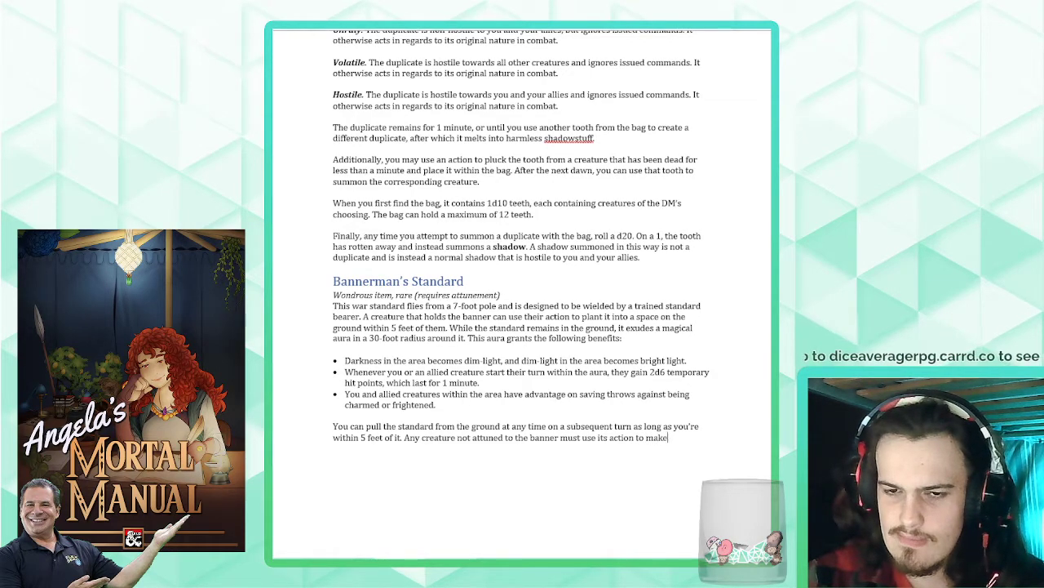
- Continue the sentence with "and succeed on a DC 20 Strength check to pull the banner from the ground"
key(BackSpace)
key(BackSpace)
key(BackSpace)
key(BackSpace)
key(BackSpace)
key(BackSpace)
key(BackSpace)
text(and suc)
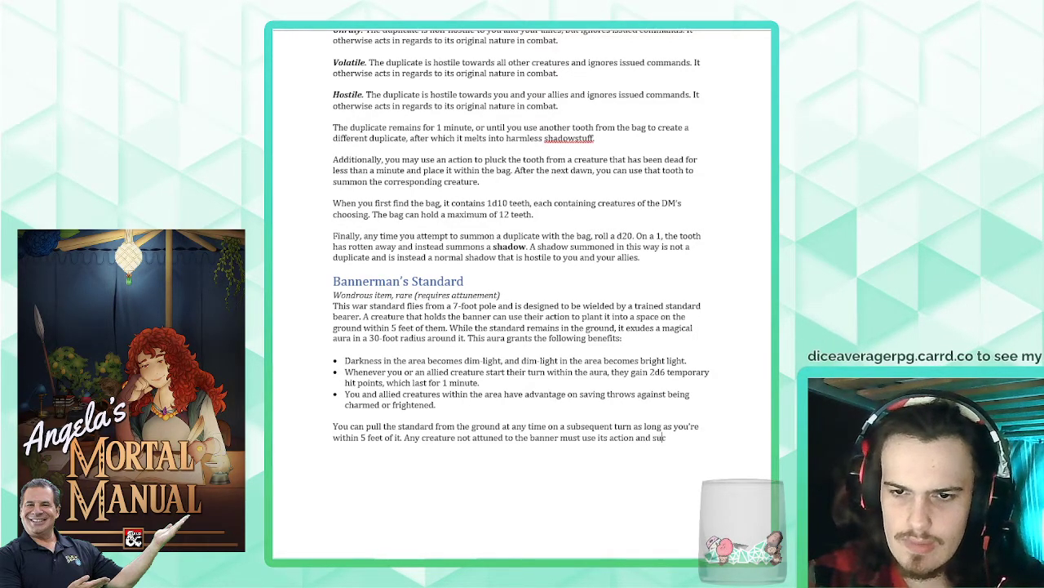
text(ceed on a DC 20)
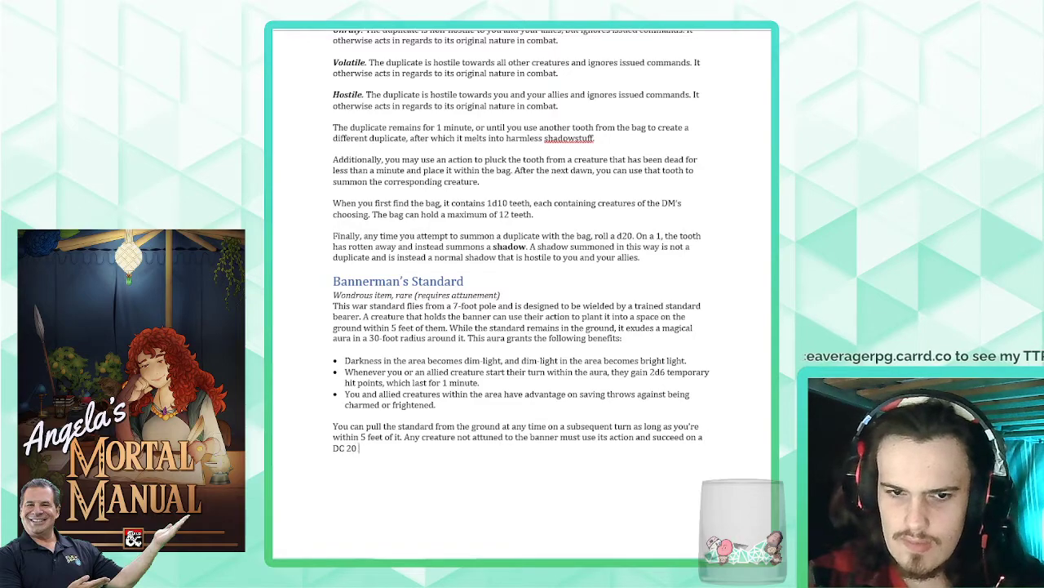
text( Strength check)
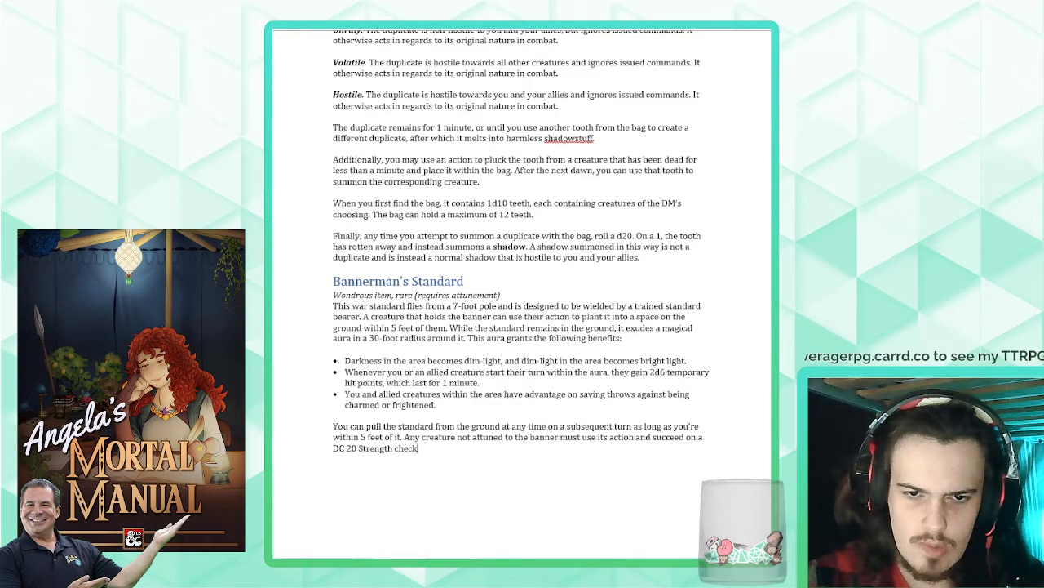
text( to pull)
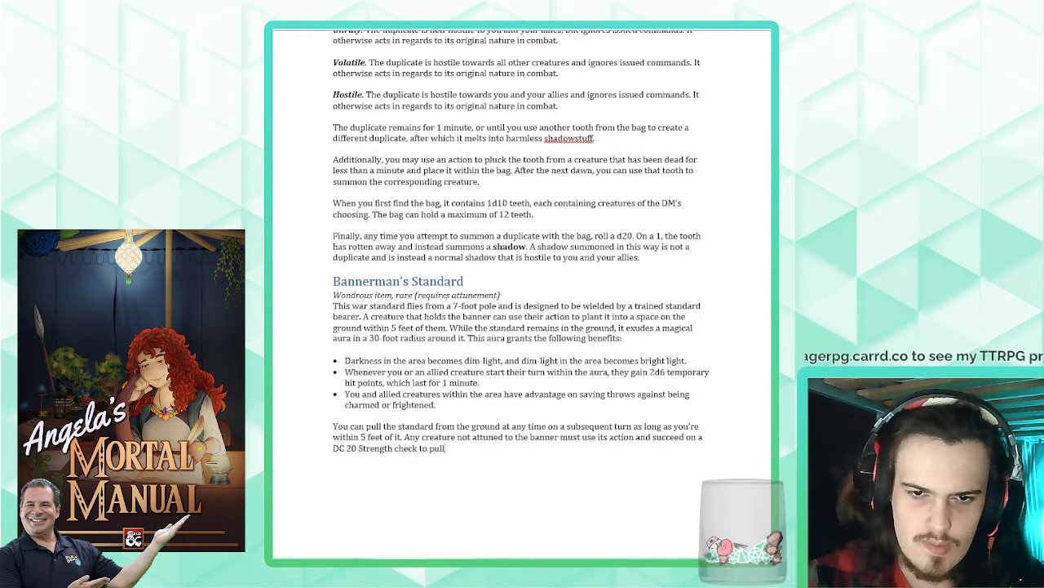
text( the banner from the ground)
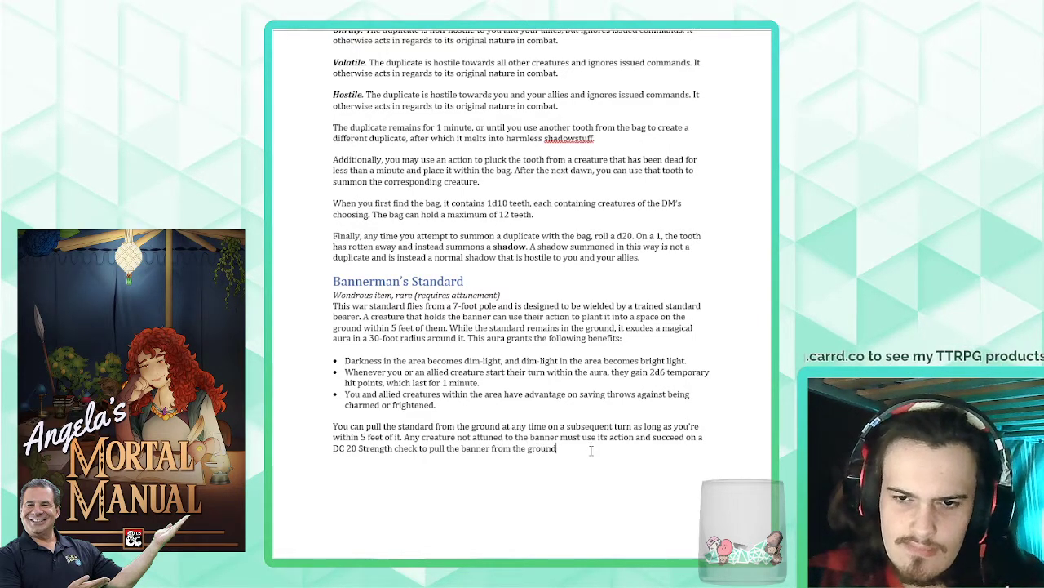
text(.)
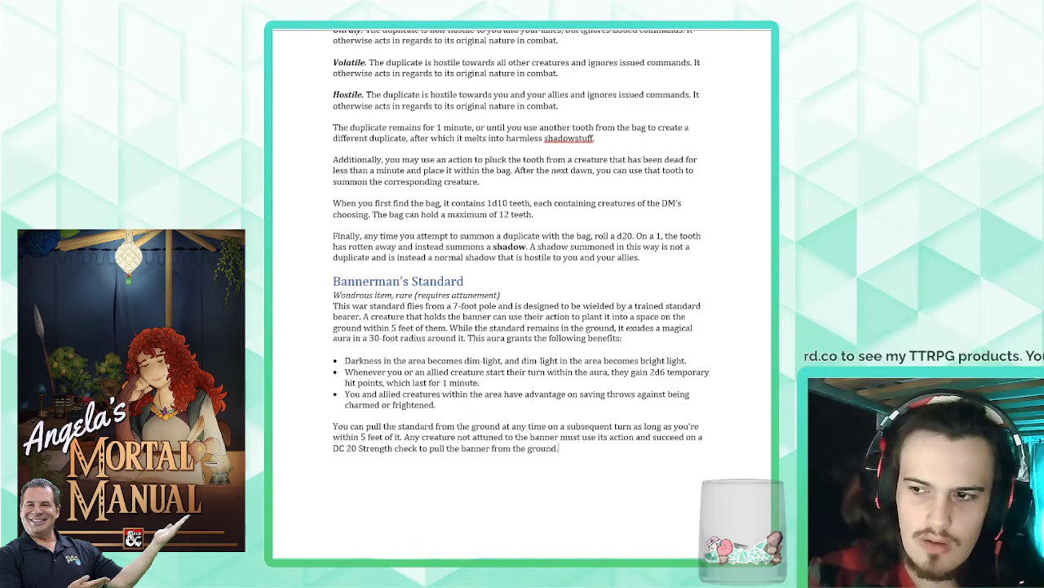
- End the strength-check sentence and begin a new paragraph with "Once the standard is pulled from the ground, planting it into the ground again"
key(Return)
text(Once the sta)
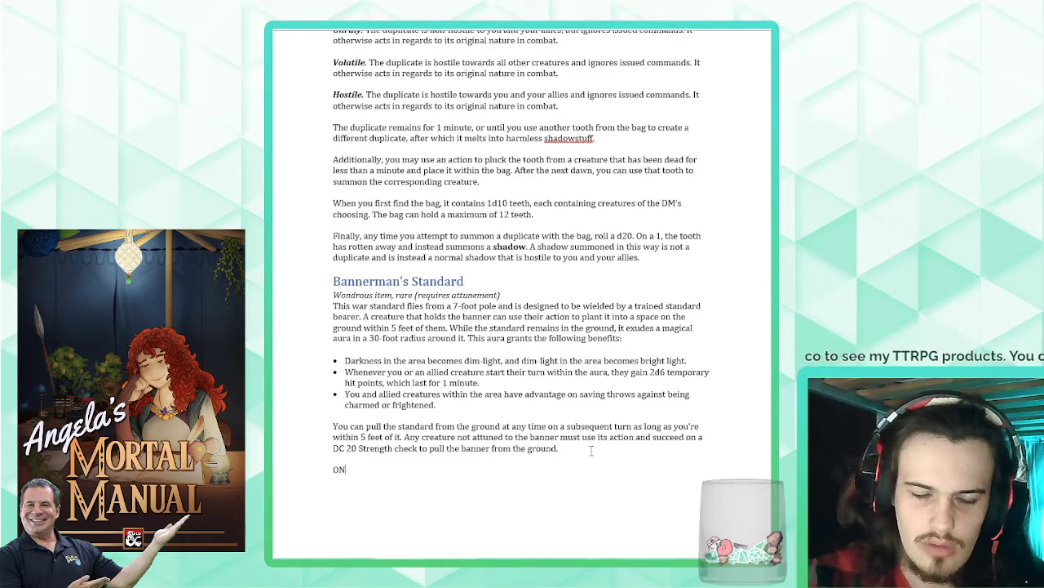
text(ndard's)
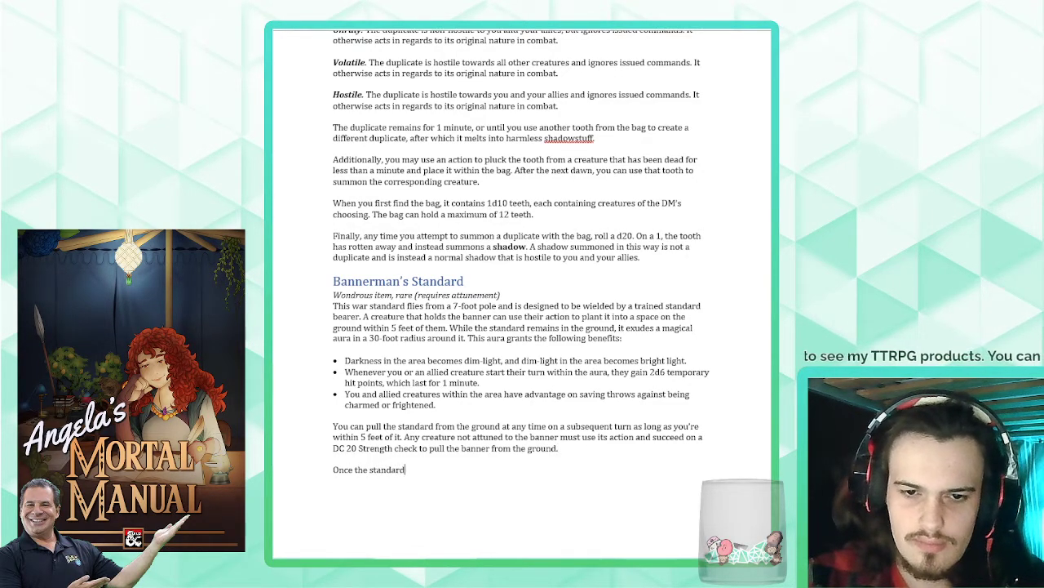
key(BackSpace)
key(BackSpace)
text(is p)
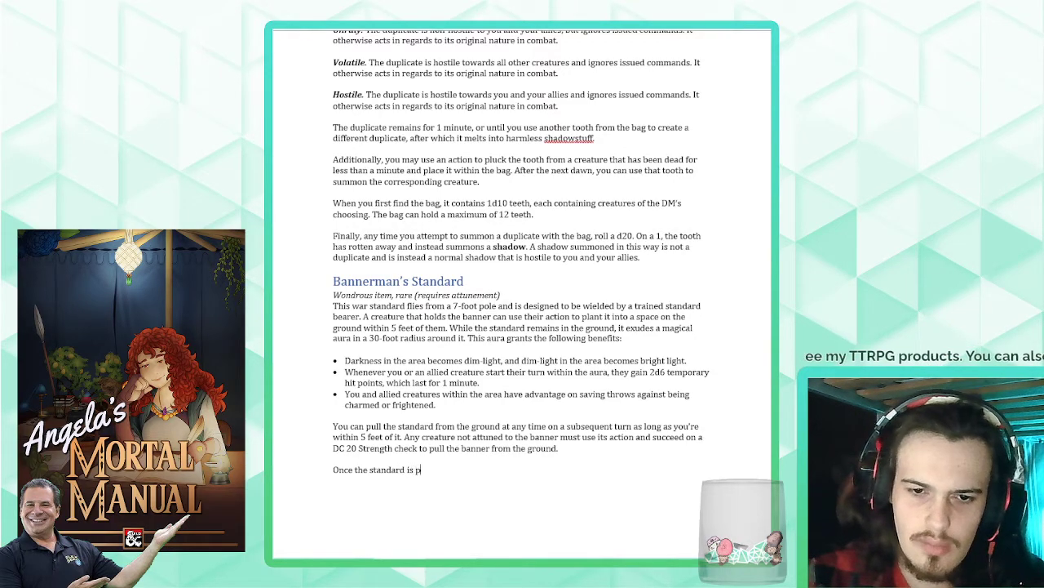
text(ulled from the ground, )
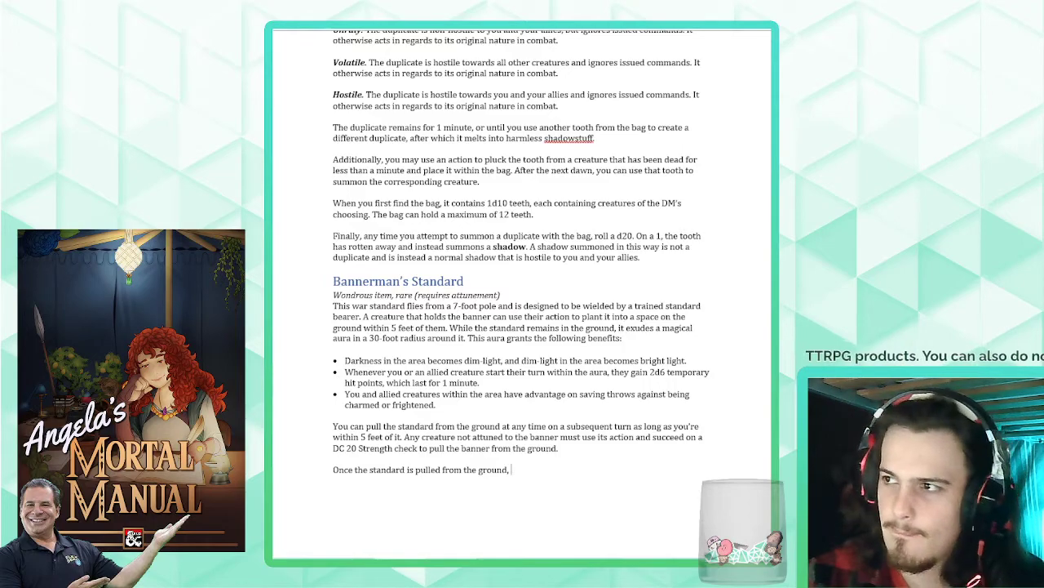
text(it)
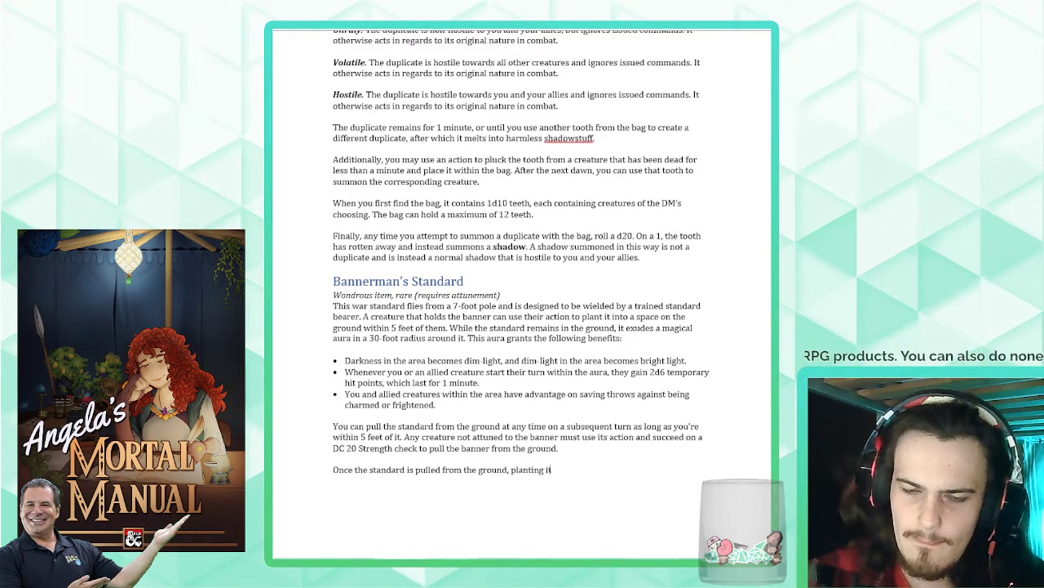
text(planting it into the ground again)
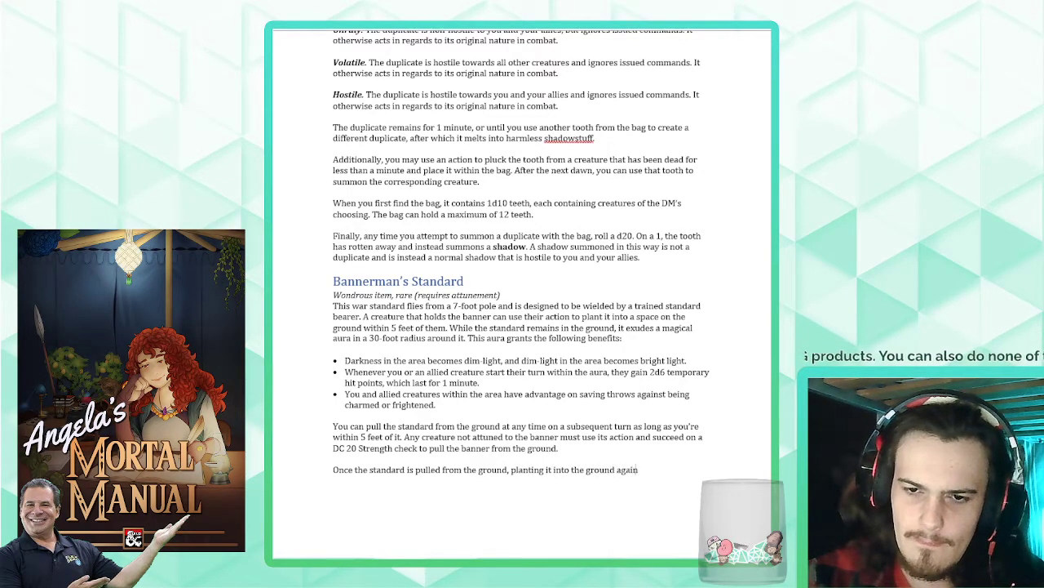
text( does nothing)
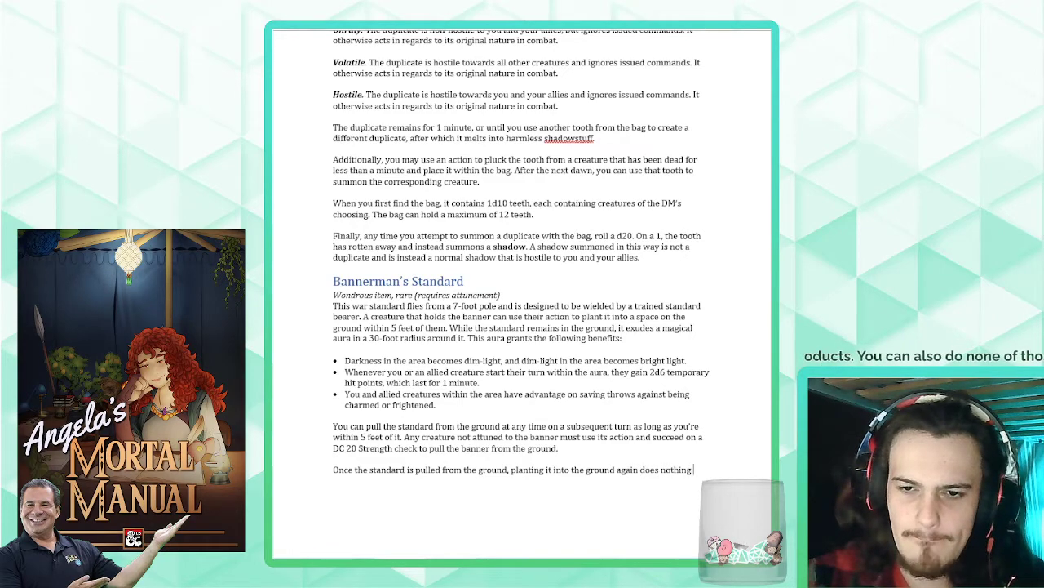
key(BackSpace)
key(BackSpace)
key(BackSpace)
key(BackSpace)
key(BackSpace)
key(BackSpace)
key(BackSpace)
key(BackSpace)
key(BackSpace)
key(BackSpace)
key(BackSpace)
key(BackSpace)
key(BackSpace)
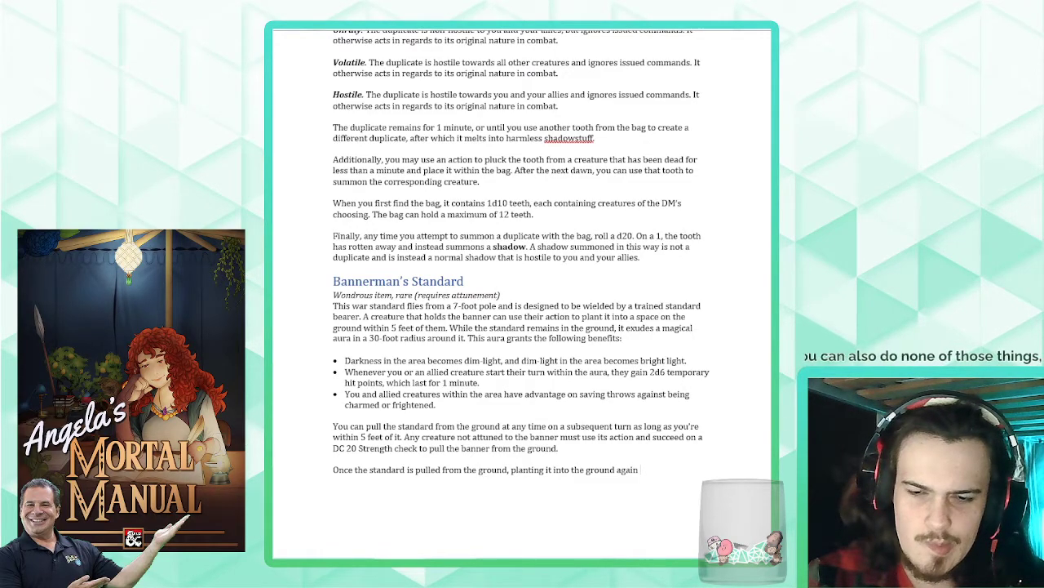
- Complete the replanting sentence with "has no effect until the next dawn."
text(has no effec)
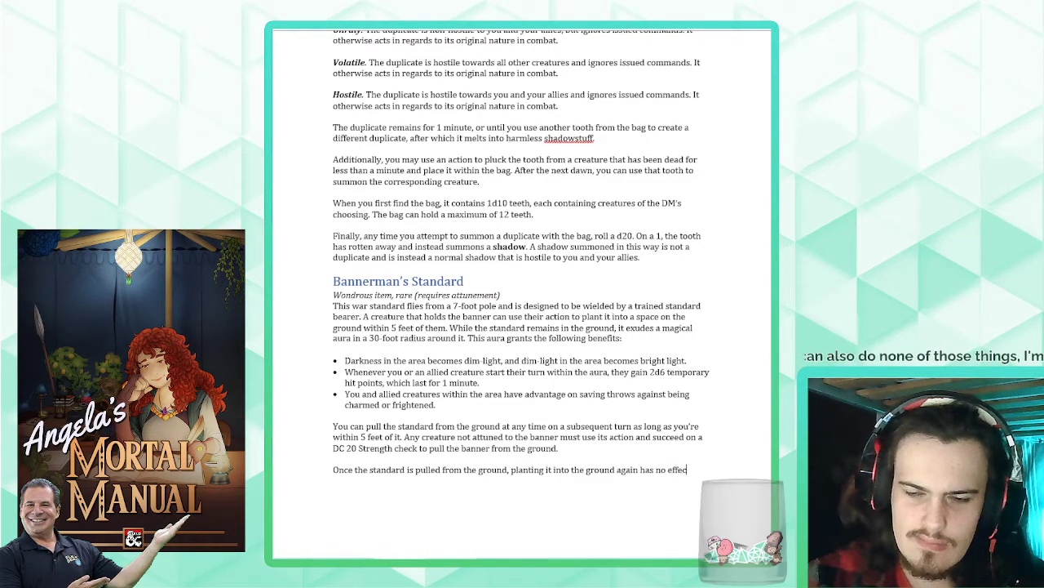
text(t until the next t)
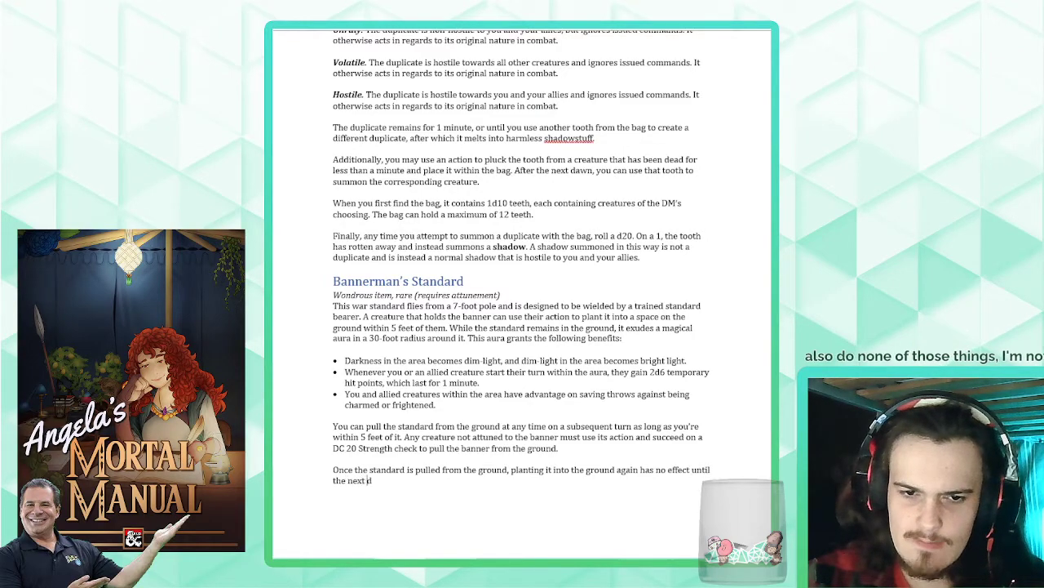
text(awn.)
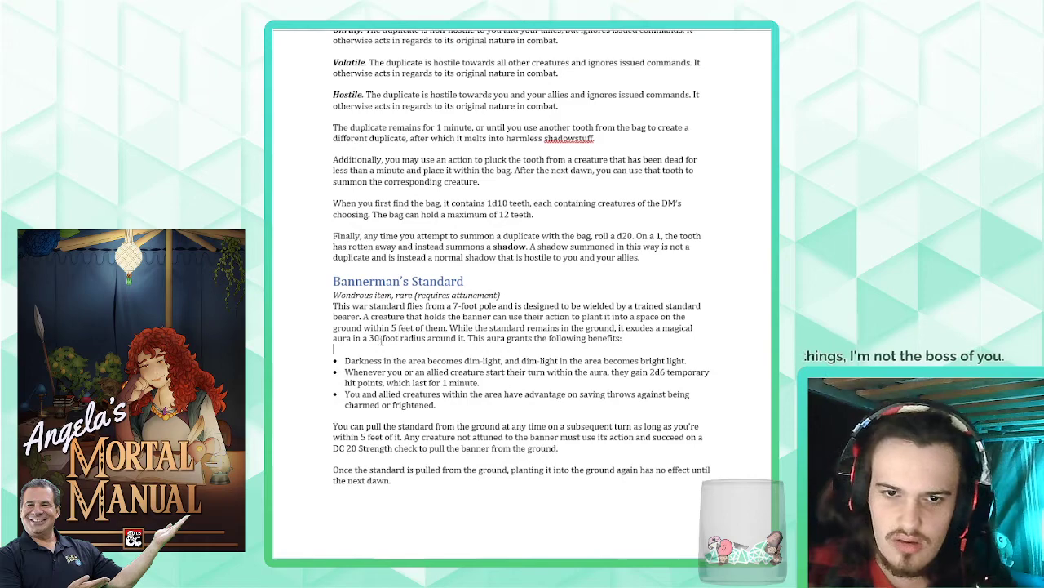
click(379, 346)
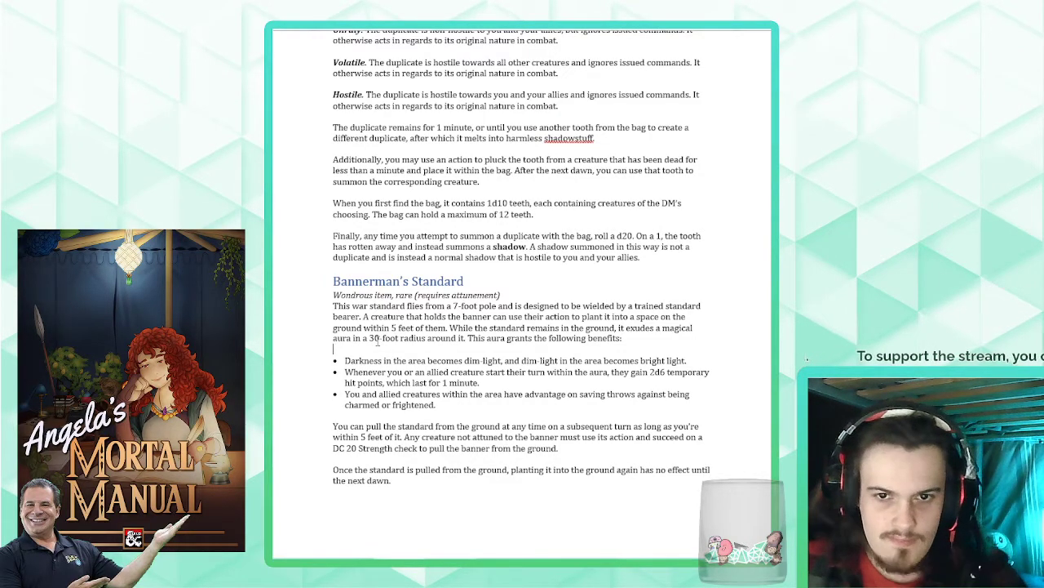
click(616, 330)
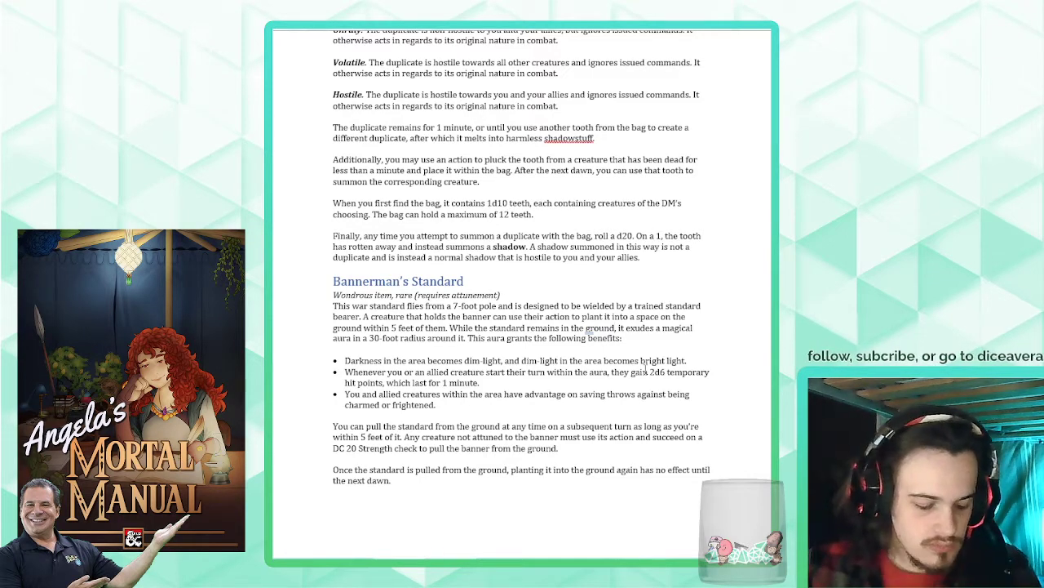
- Start a new item entry below the Bannerman's Standard text with the heading "Binding Bands" and the italic line "Ring, uncommon"
click(447, 504)
scroll(447, 504, down, 3)
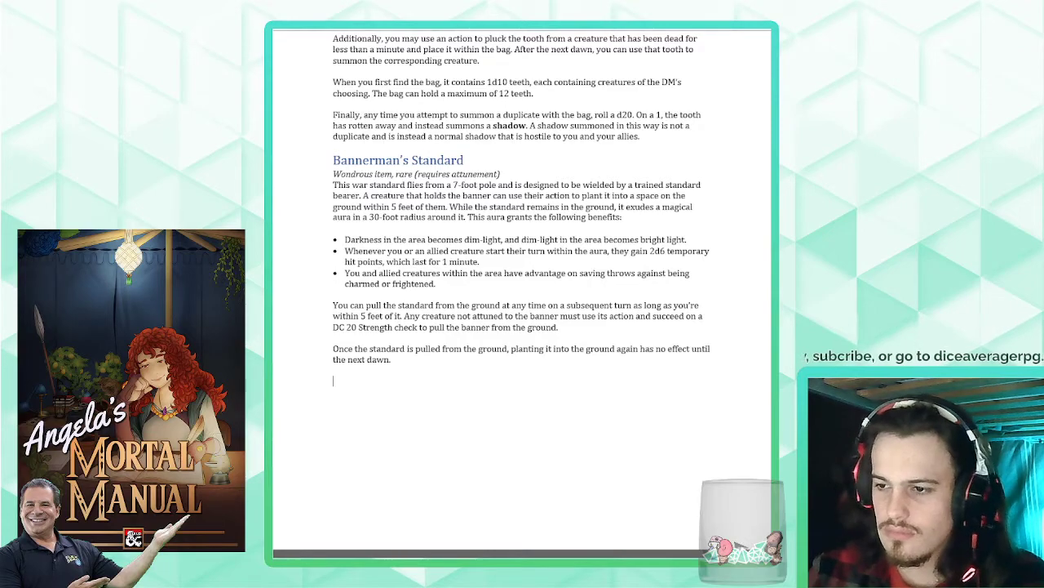
text(Binding Bands)
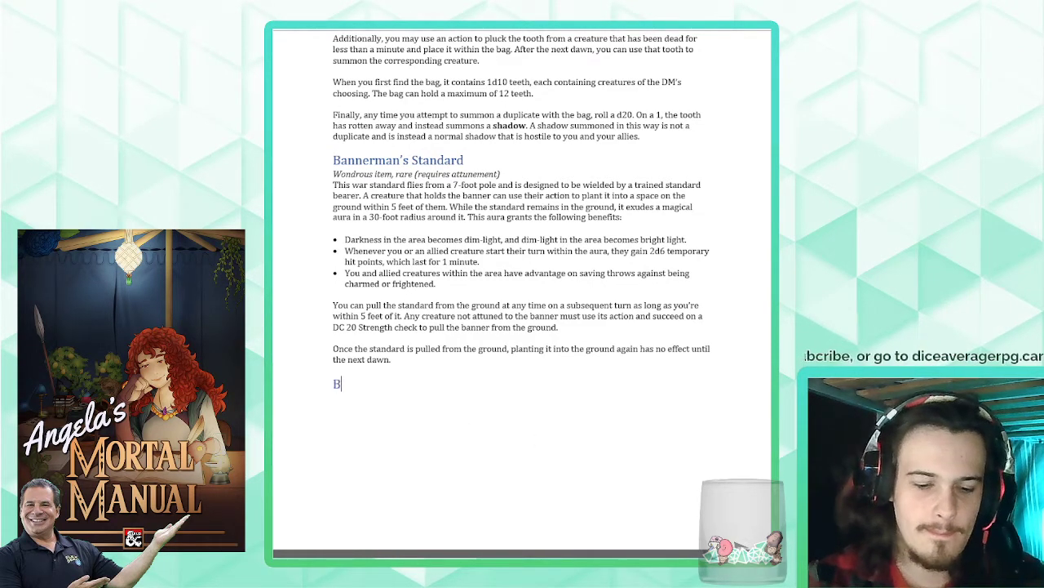
key(Return)
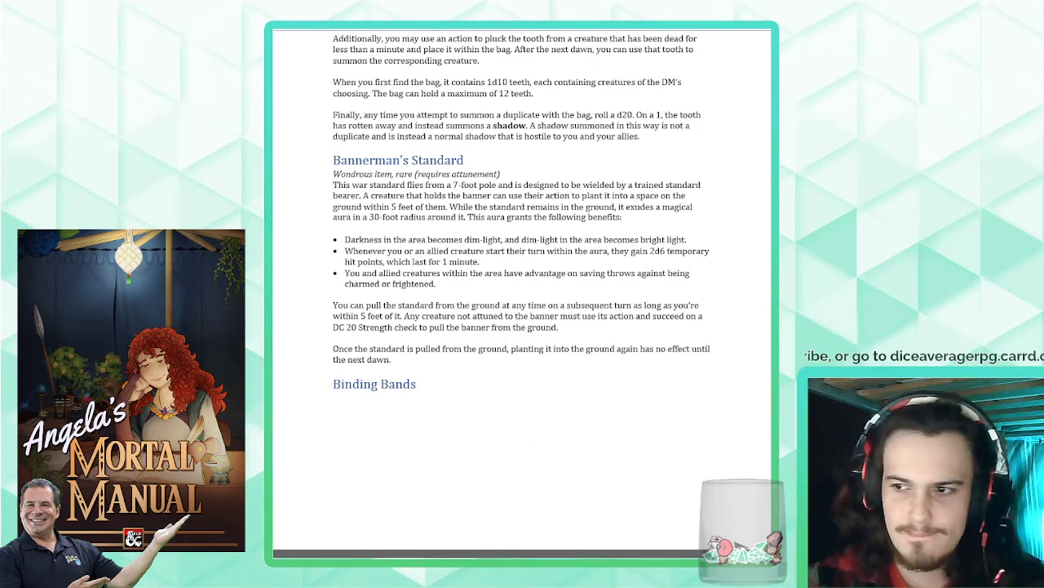
text(Ring, uncommon)
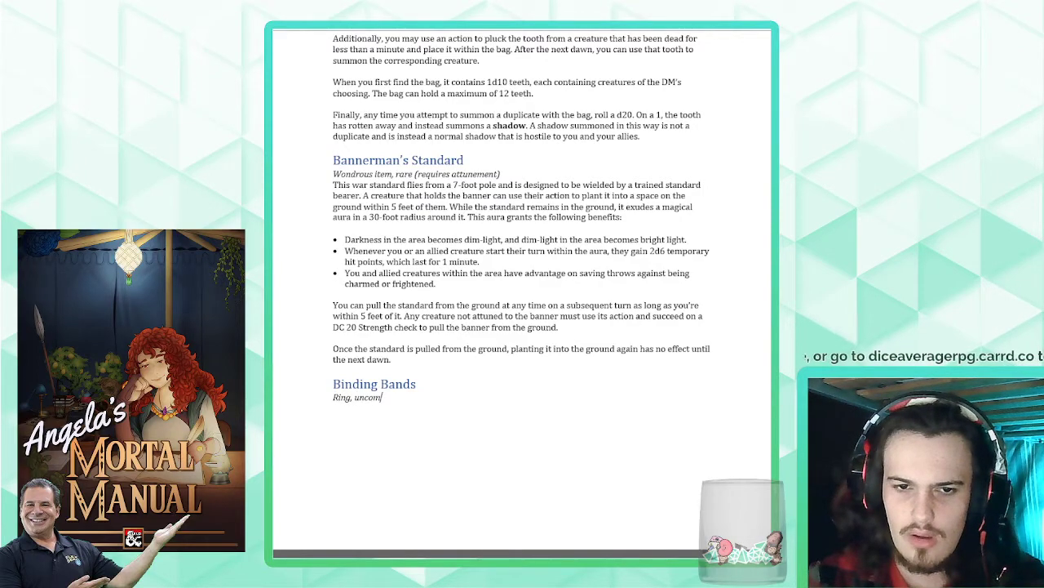
key(Return)
key(ctrl+i)
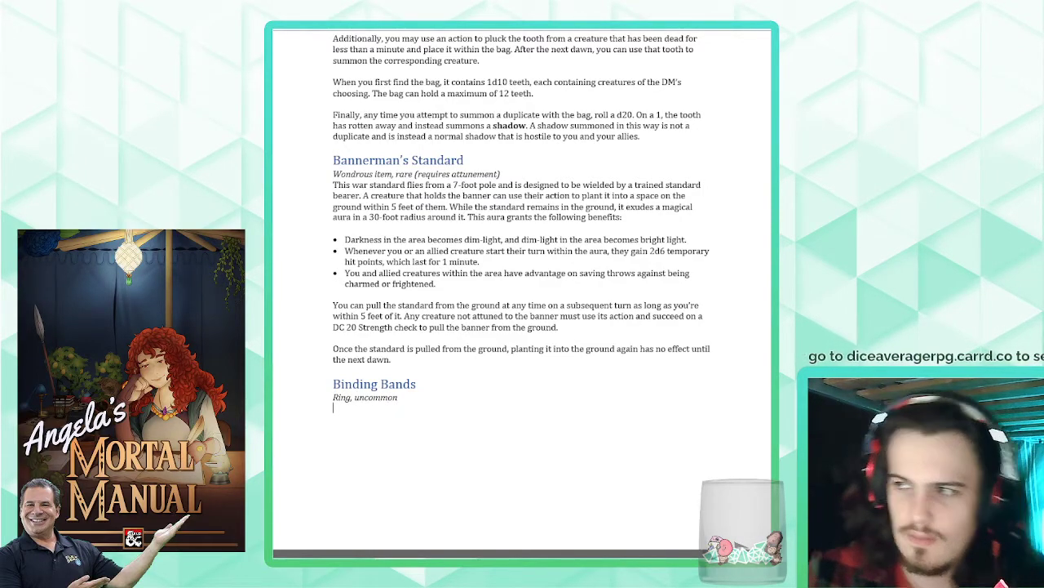
- Begin the description with "This pair of platinum rings bare similar designs engraved onto their surface, linking them together through the weave of magic."
text(This pa)
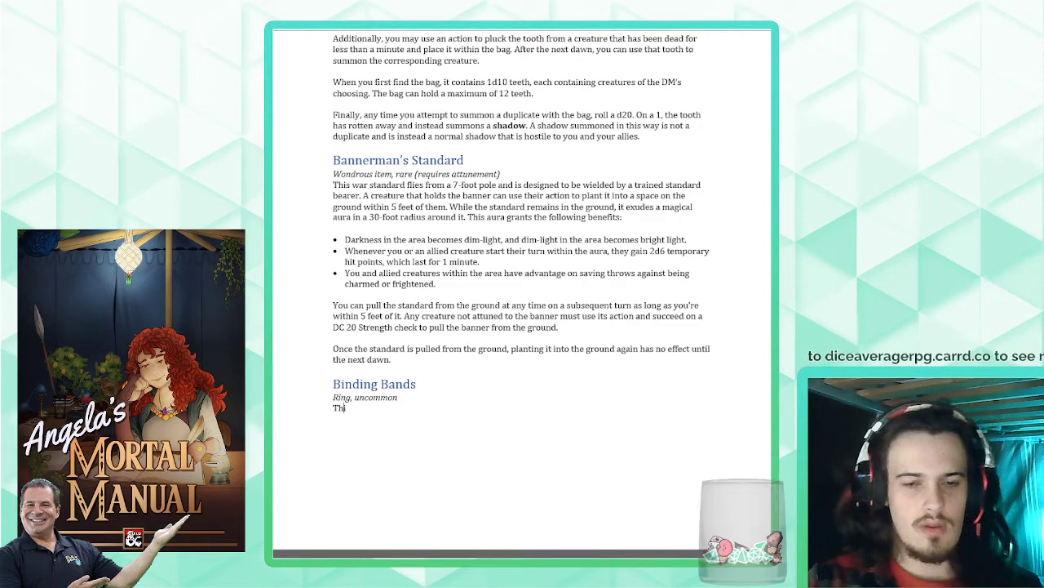
text(ir of platinu)
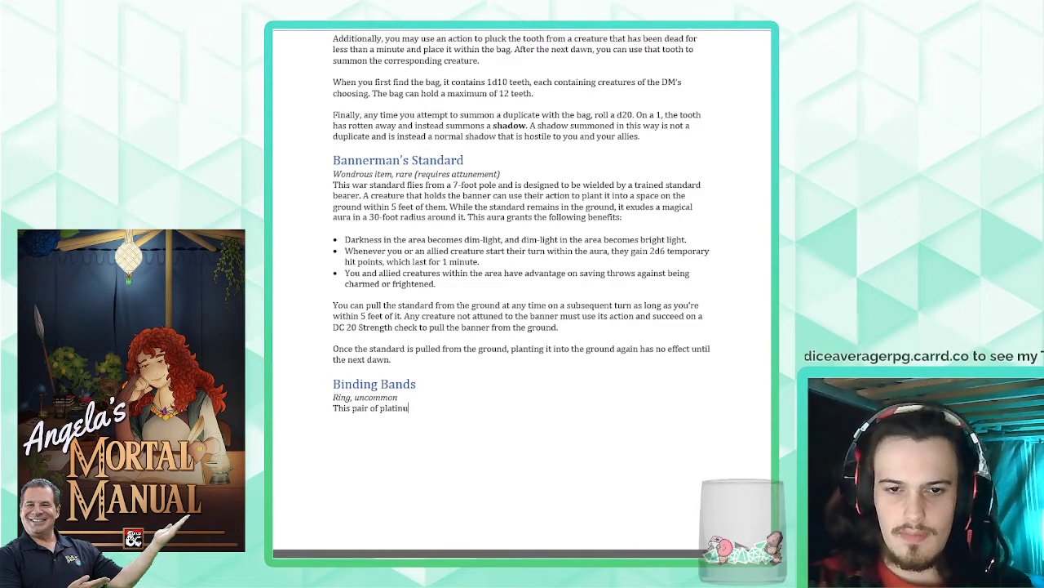
text(m rings b)
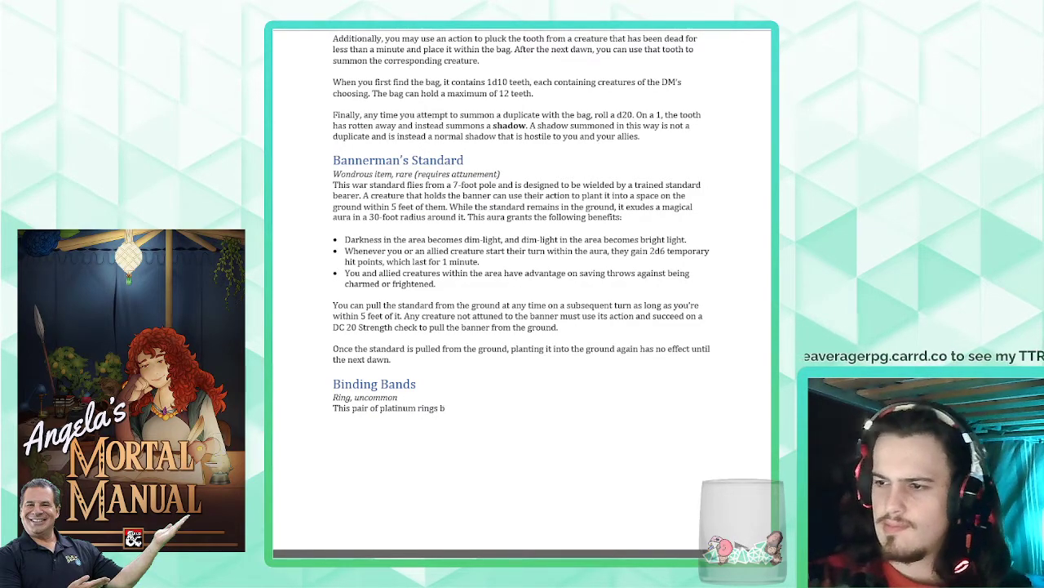
text(are similar design)
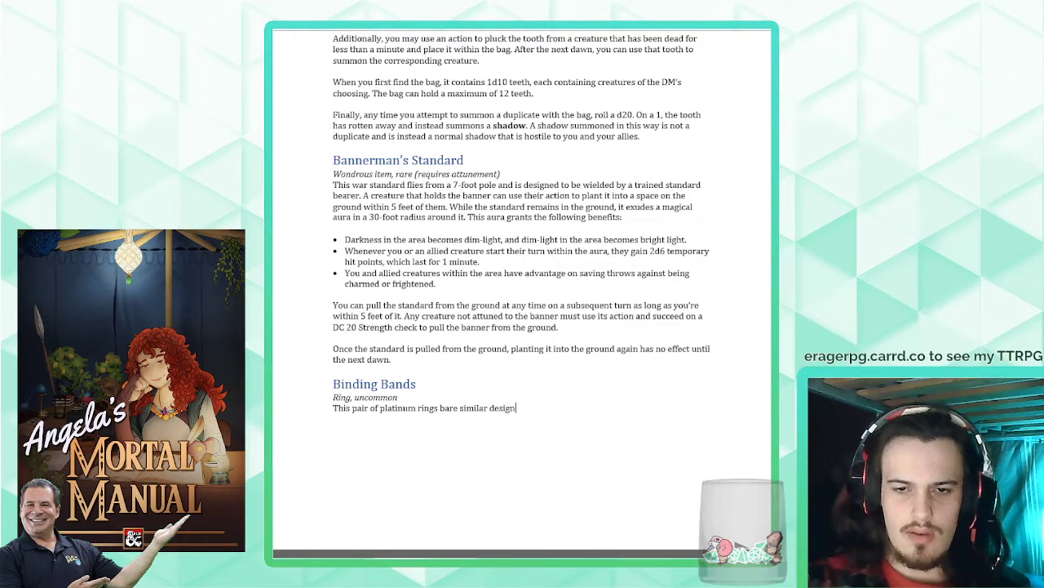
text(s e)
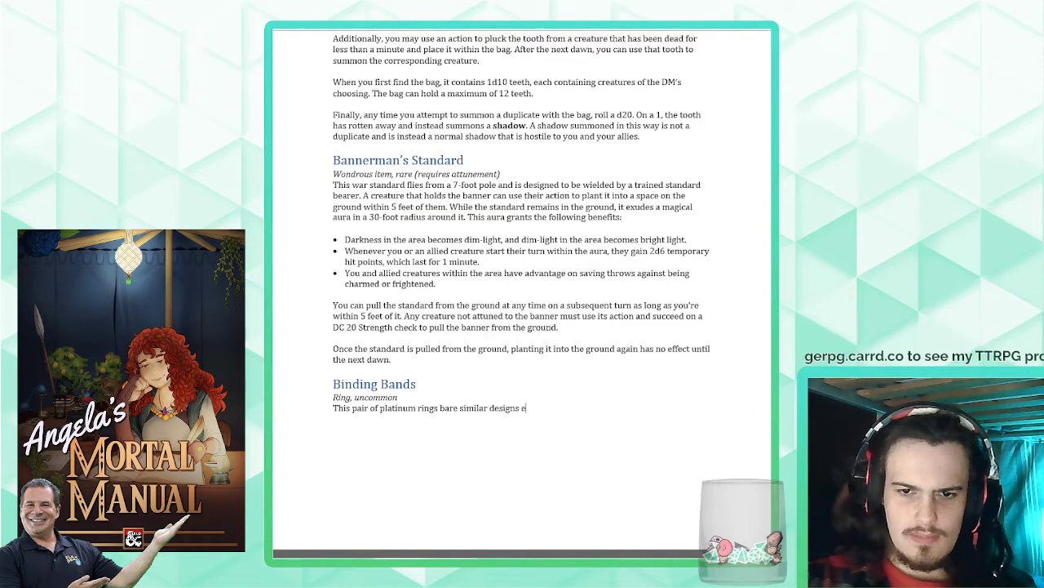
text(ngraved on)
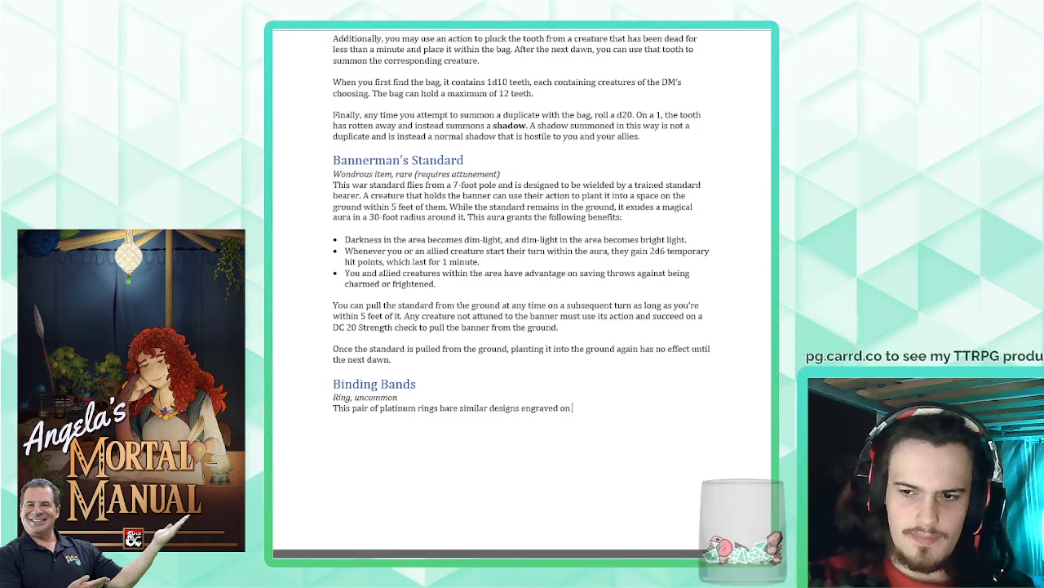
key(BackSpace)
text(to their surfa)
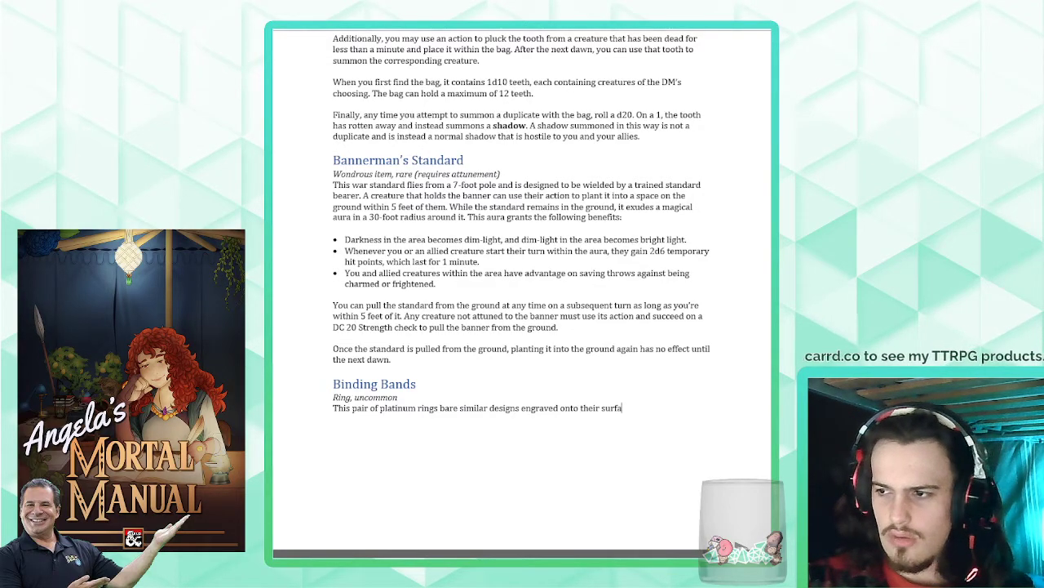
text(ce. linking them)
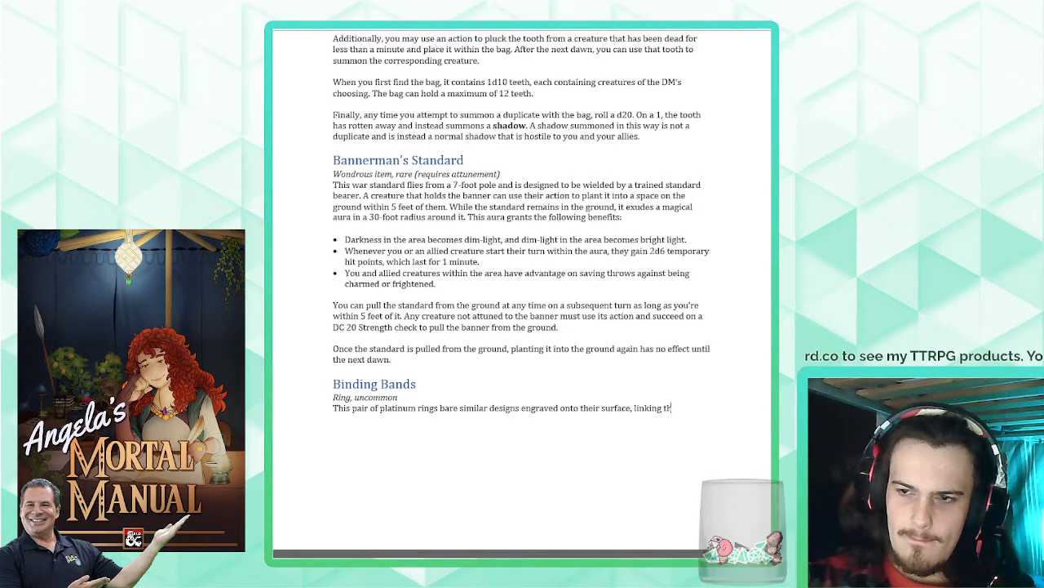
text( together th)
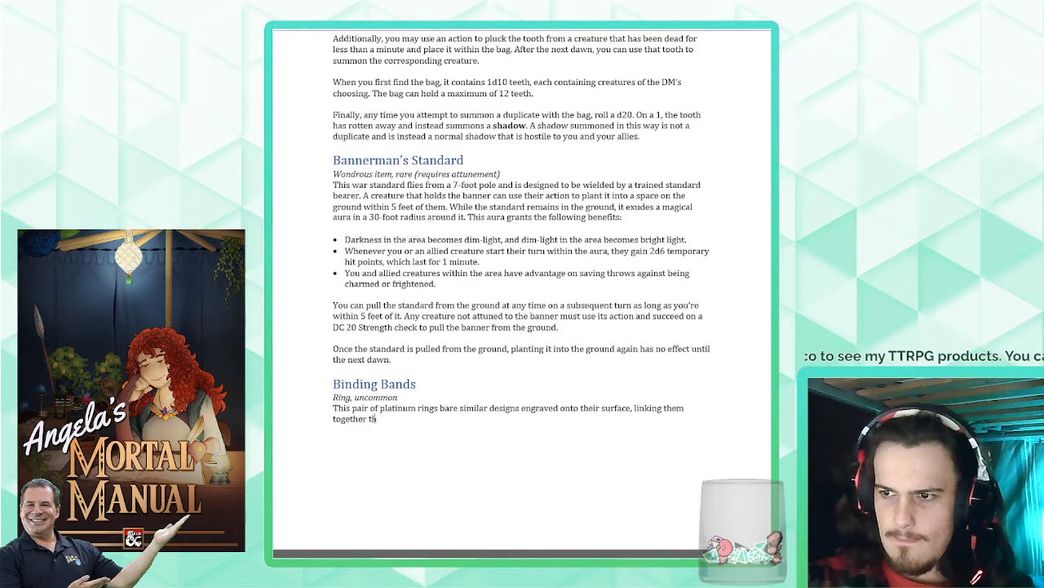
text(rough the weave of m)
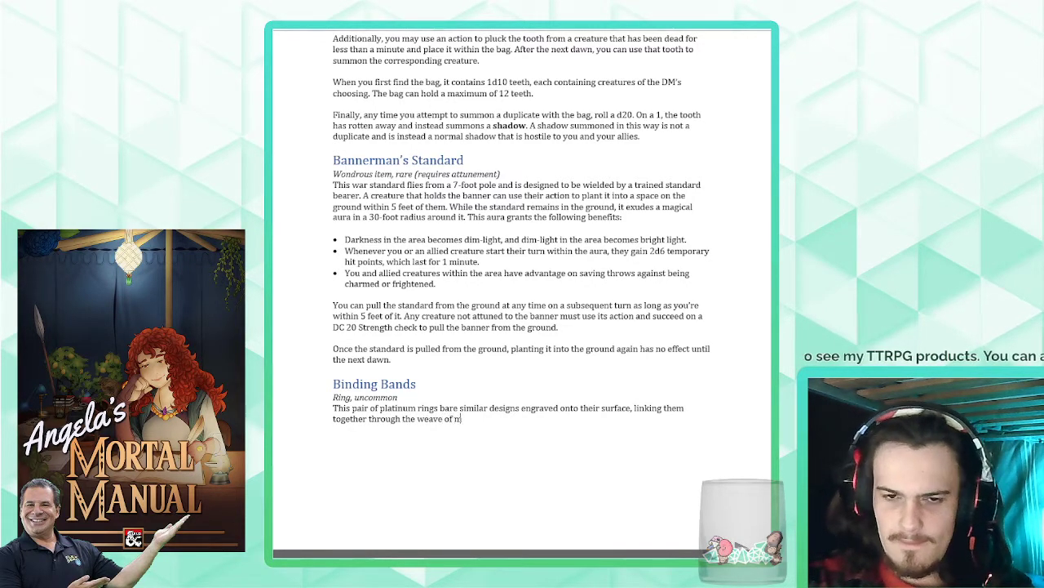
text(agic. A creature that wears t)
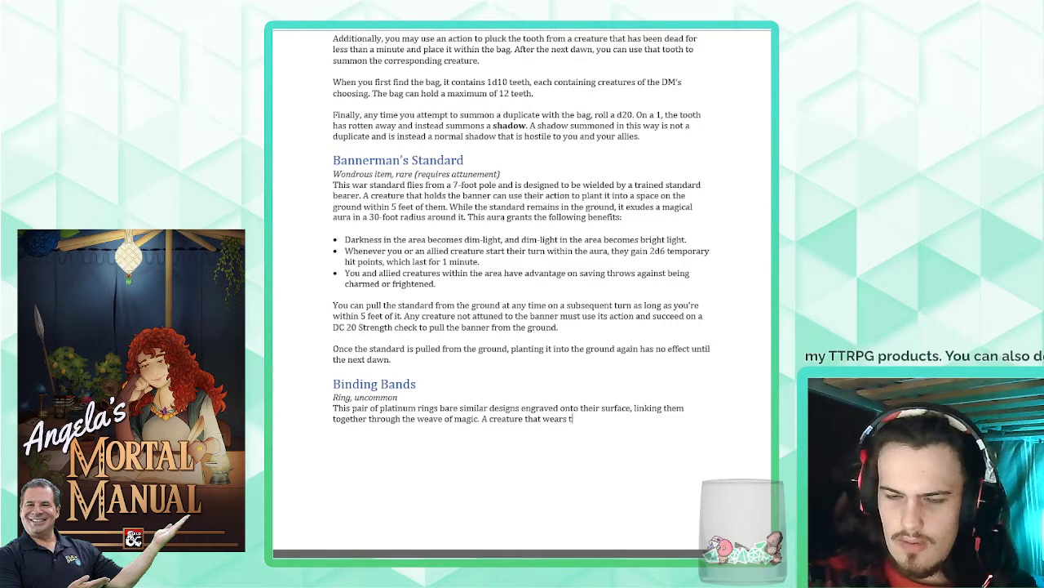
- Continue the description with "A creature that wears one of these rings always knows the exact distance and direction to the ring's pair"
key(BackSpace)
text(one)
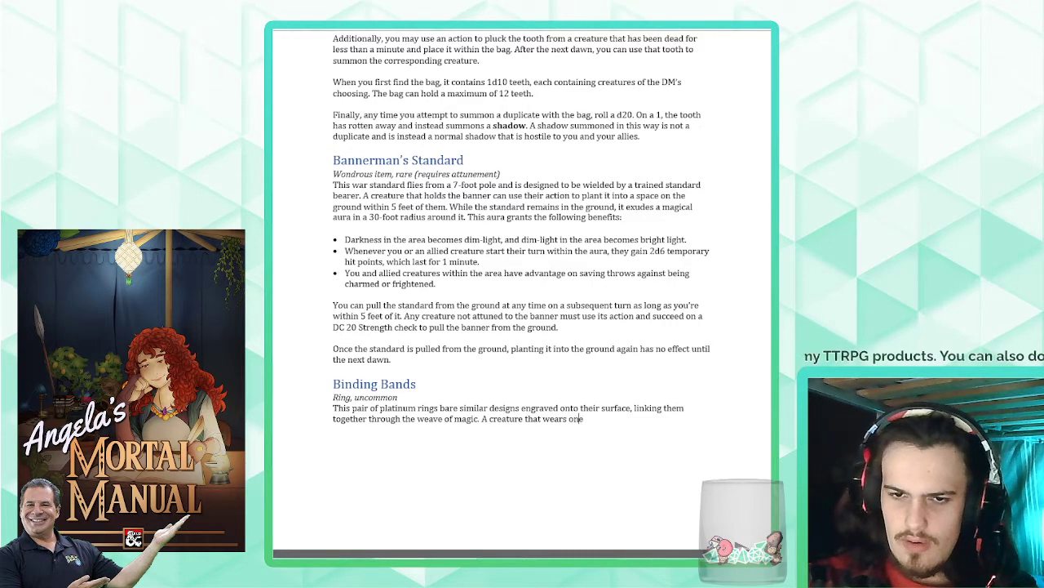
text( of these ring)
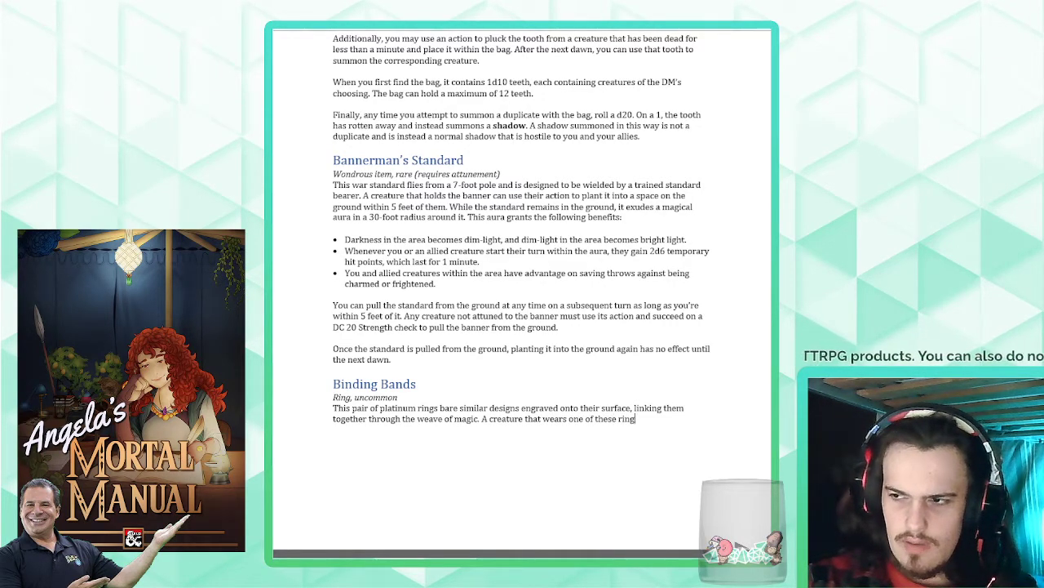
text(s always knows)
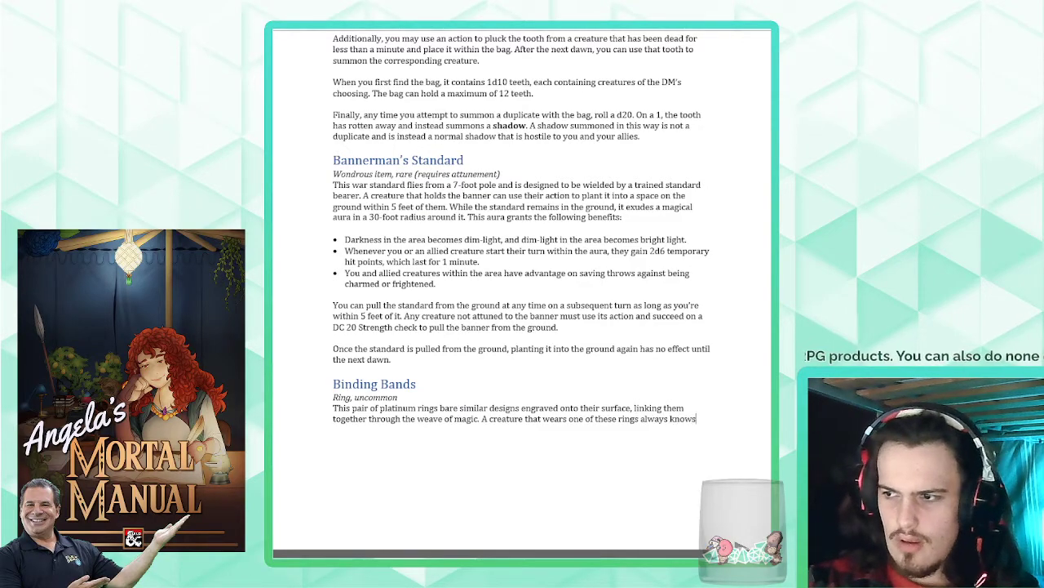
text( the exact distance and dir)
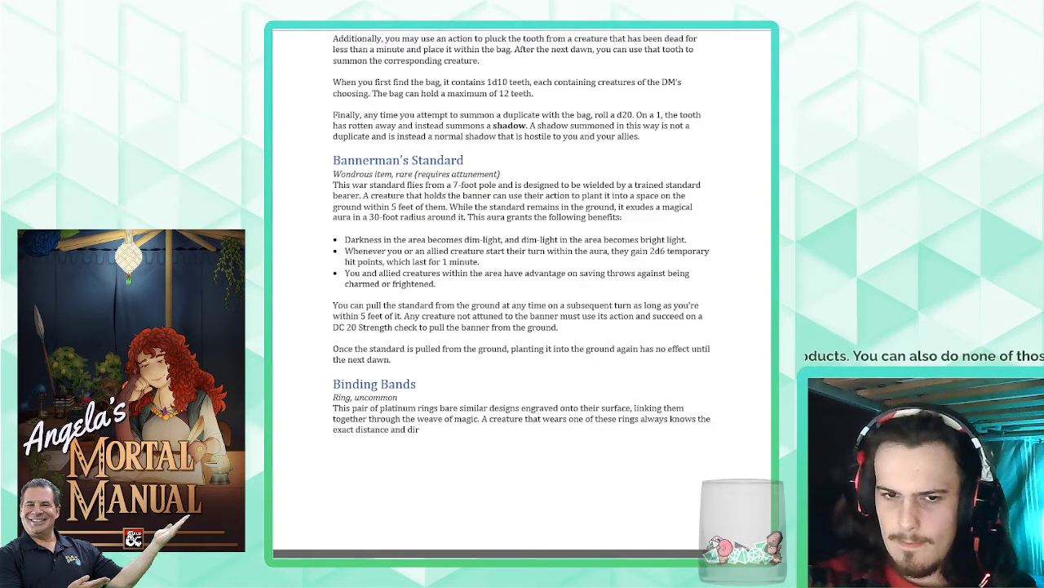
text(ection to the o)
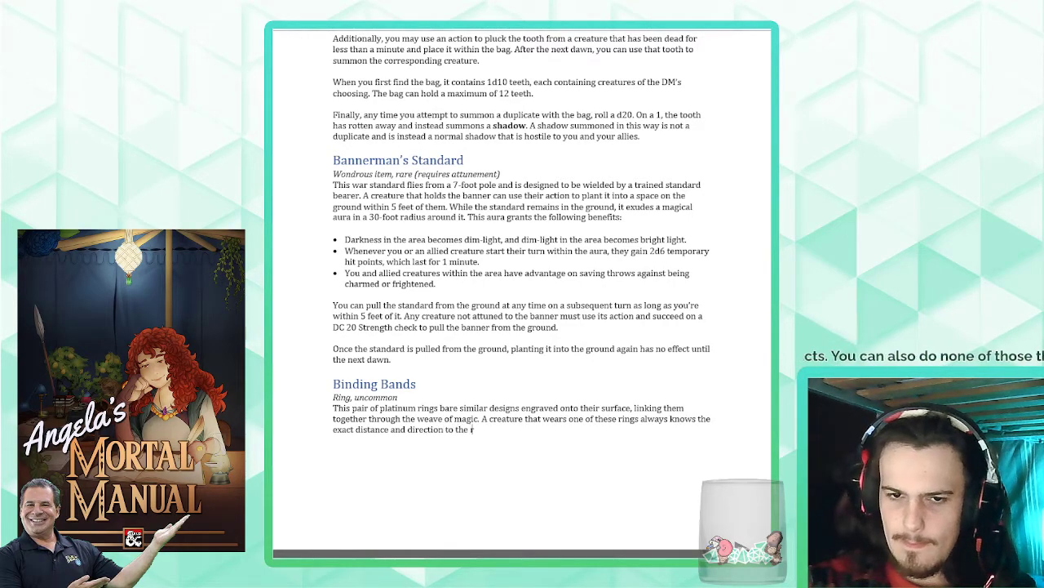
text(ing)
key(BackSpace)
key(BackSpace)
key(BackSpace)
key(BackSpace)
text(r)
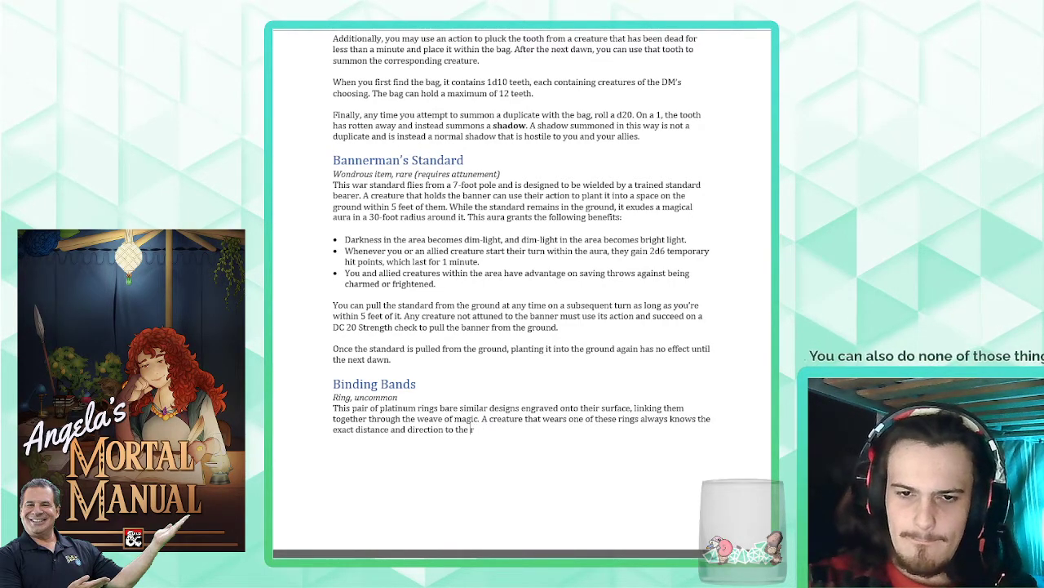
text(ing's pair)
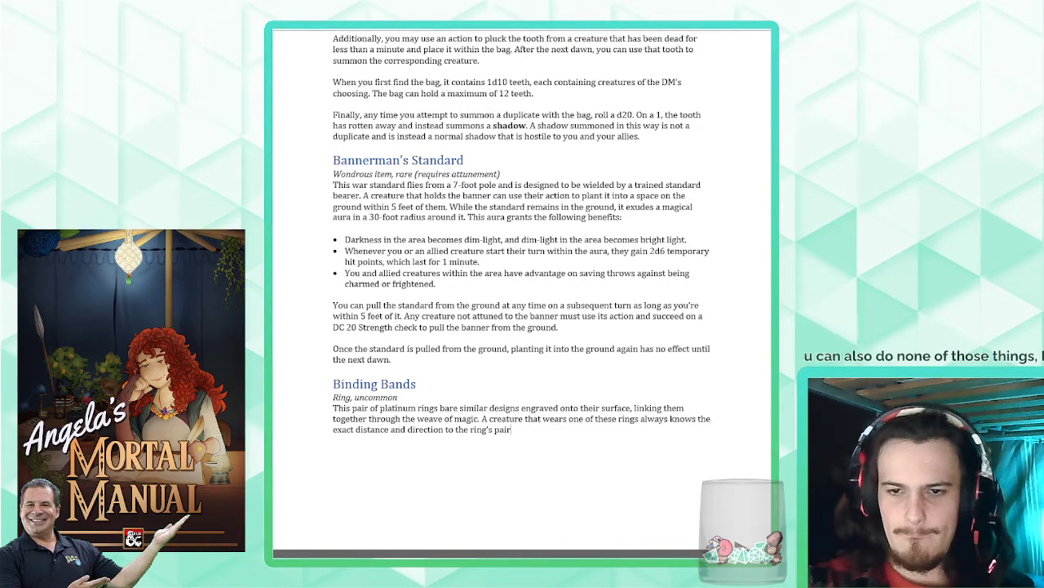
text(.)
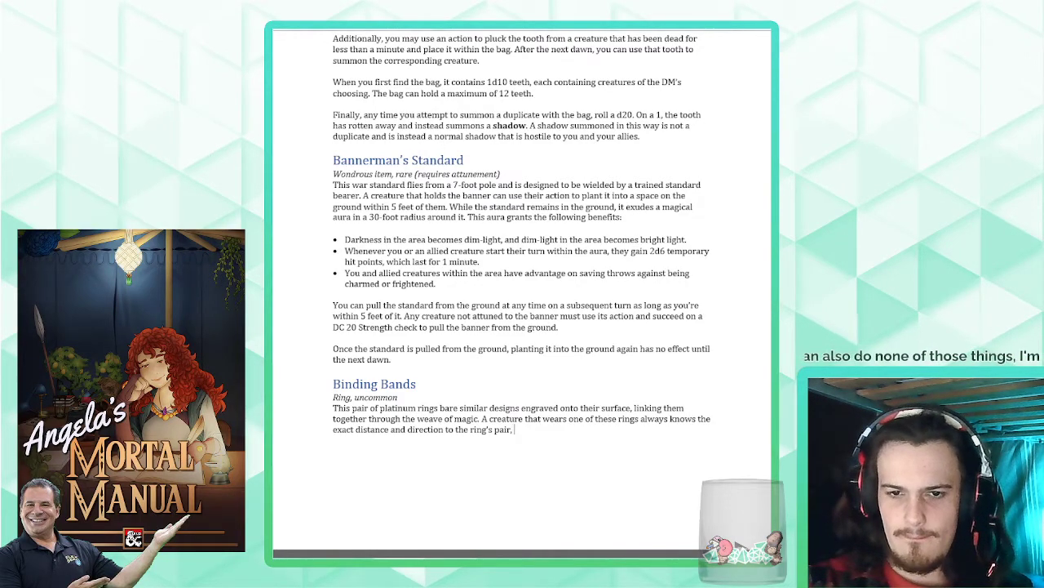
text( unless)
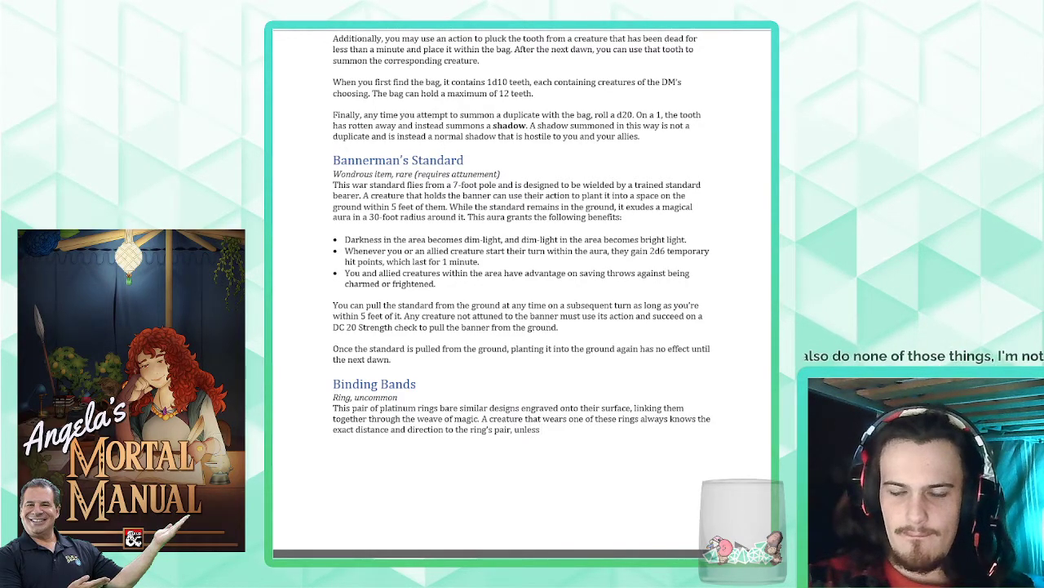
text( the ring is on a)
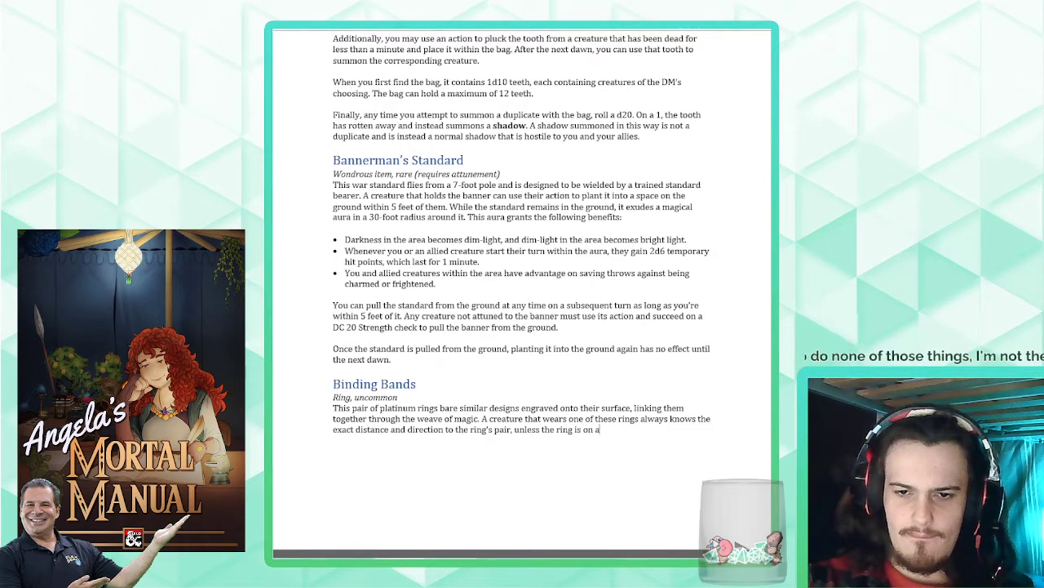
text(nother plane of existence.)
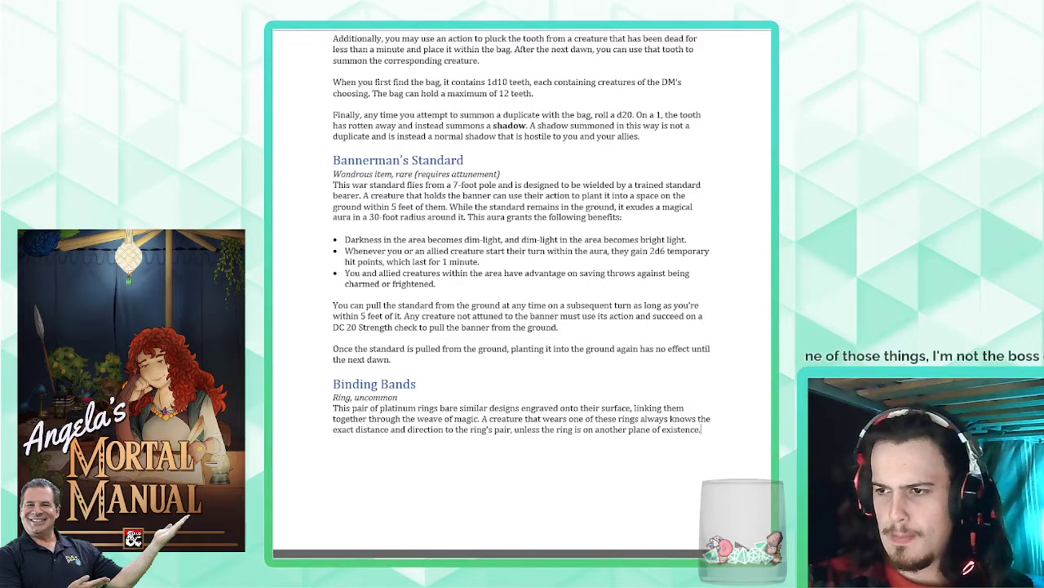
text( If)
- Complete the sentence about the ring's pair with ", unless the ring is on another plane of existence."
key(BackSpace)
key(BackSpace)
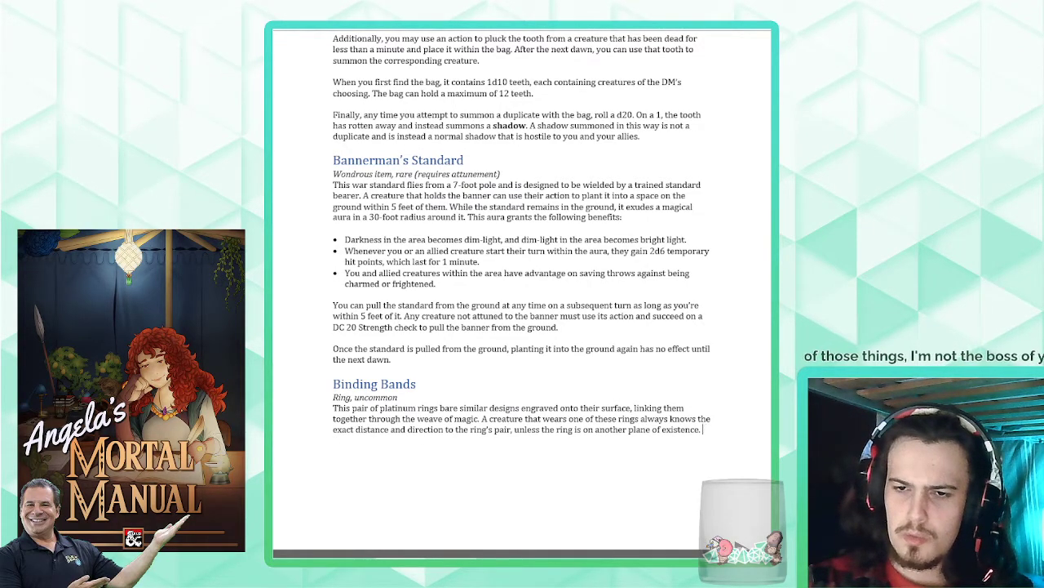
- Begin a new paragraph under the Binding Bands description with "Additionally, if the"
key(Return)
text(Additionall)
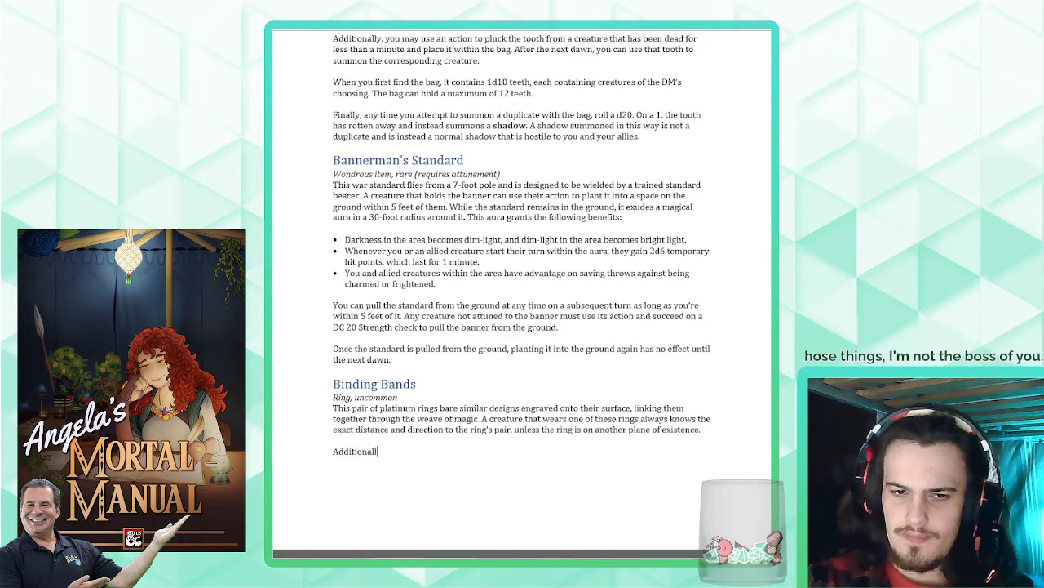
text(y, if the rin)
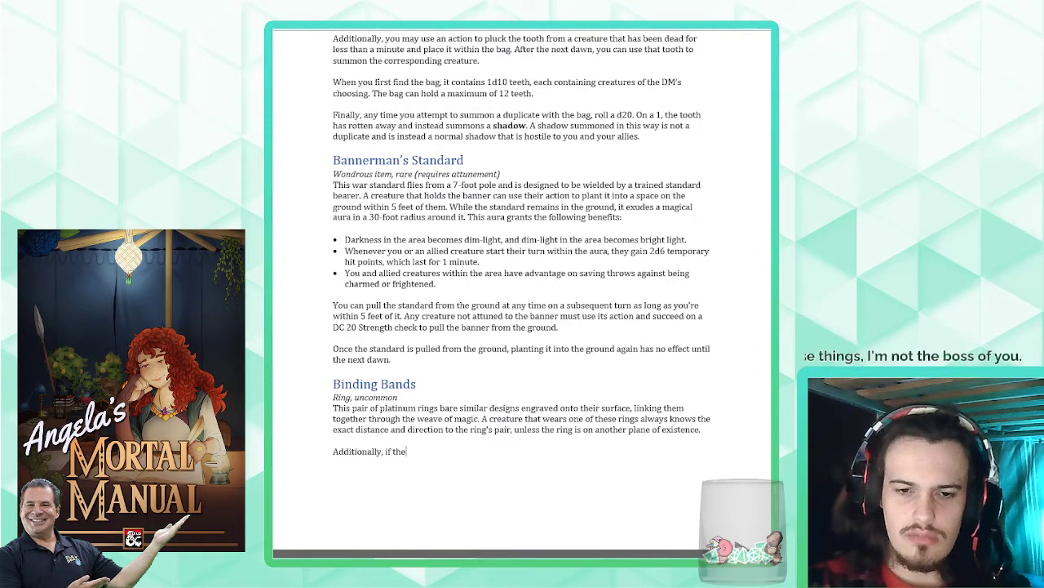
key(BackSpace)
key(BackSpace)
key(BackSpace)
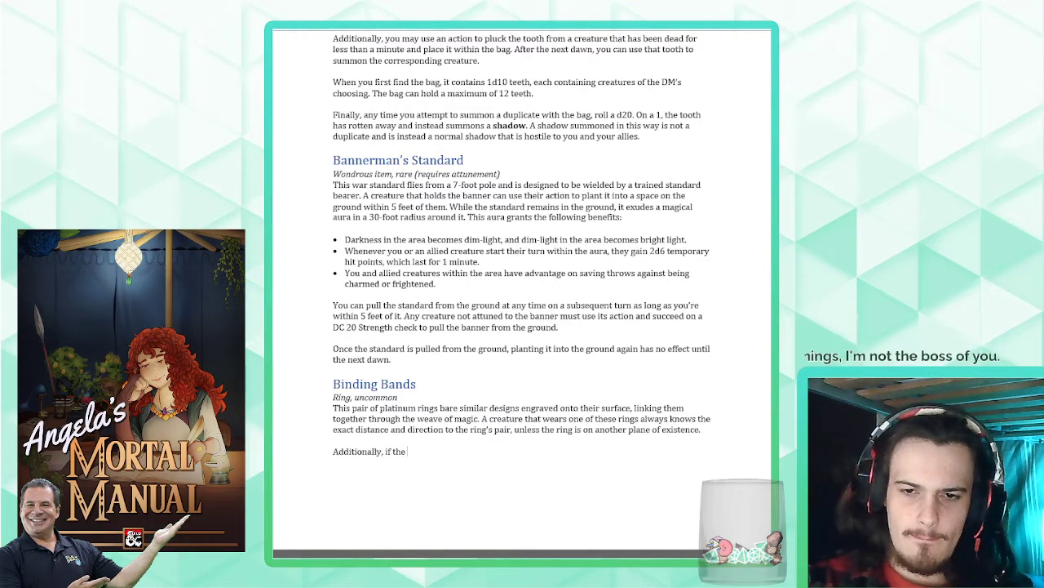
text(paired ring)
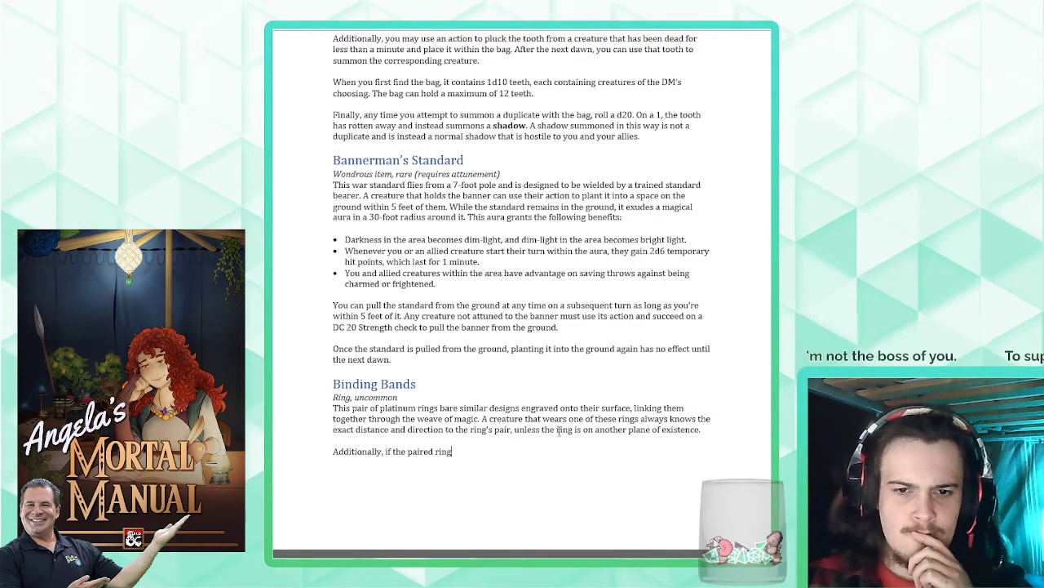
key(BackSpace)
key(BackSpace)
key(BackSpace)
key(BackSpace)
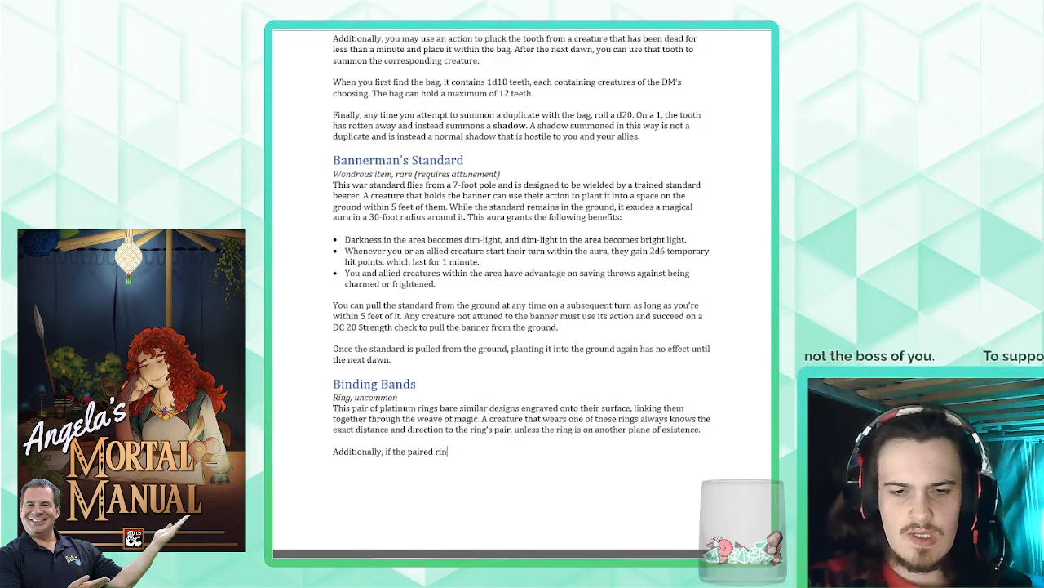
key(BackSpace)
key(BackSpace)
key(BackSpace)
key(BackSpace)
key(BackSpace)
key(BackSpace)
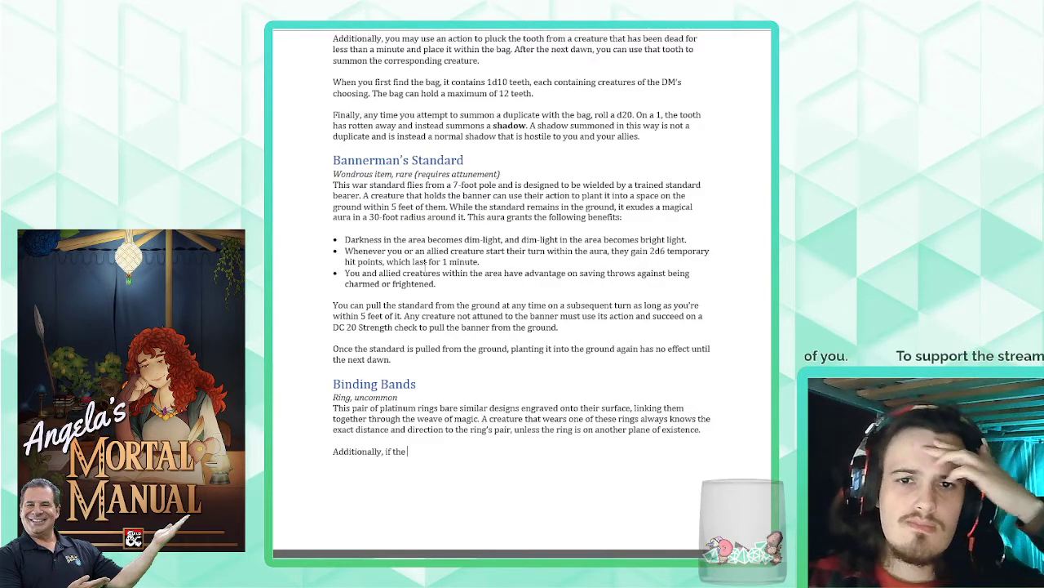
- Reword the Bannerman's Standard planting sentence to begin "While you hold the banner, you can use your action" and end "within 5 feet of you"
scroll(428, 261, up, 2)
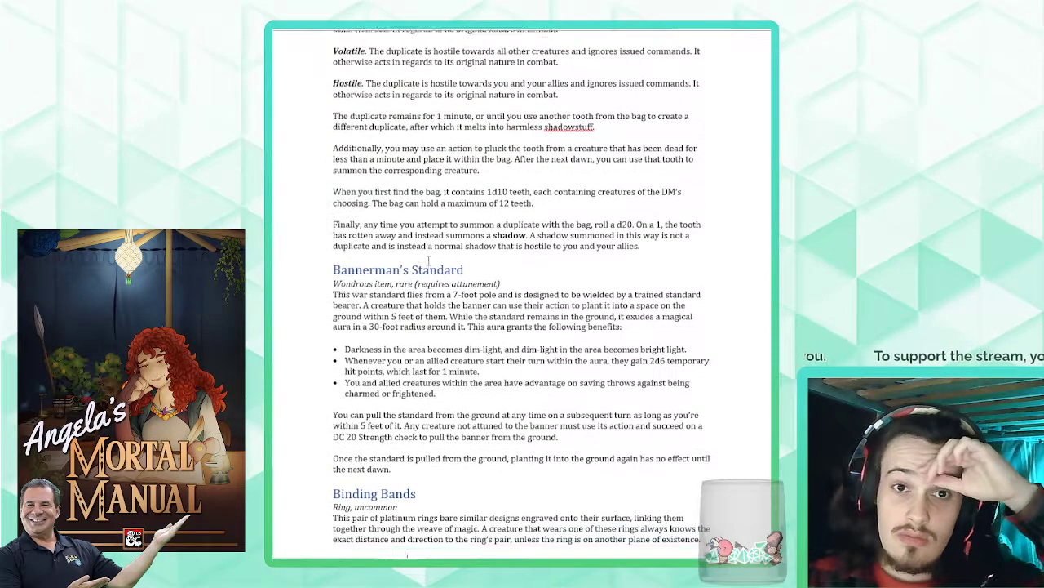
drag(367, 257, 570, 256)
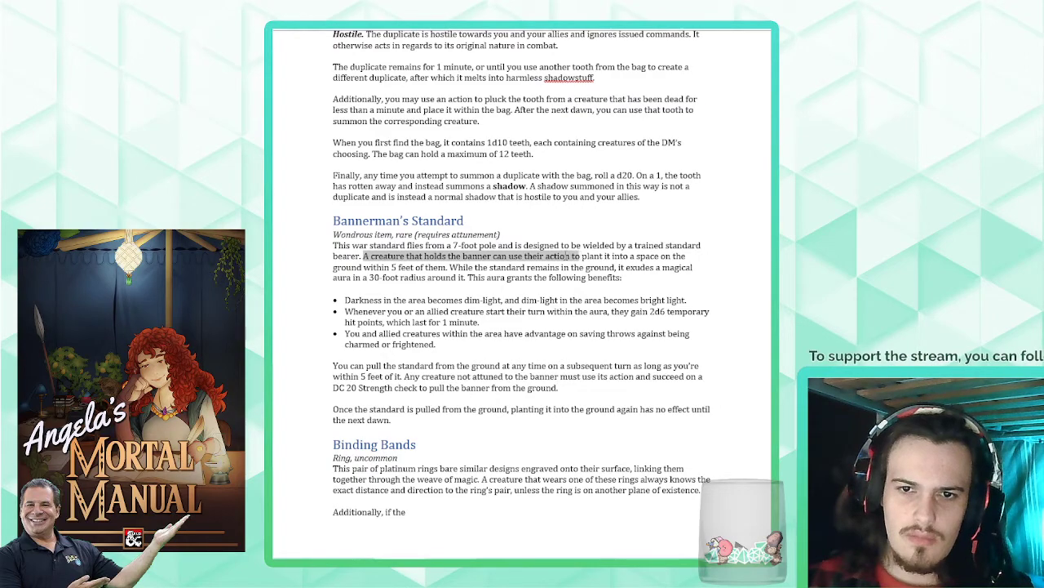
text(Whil)
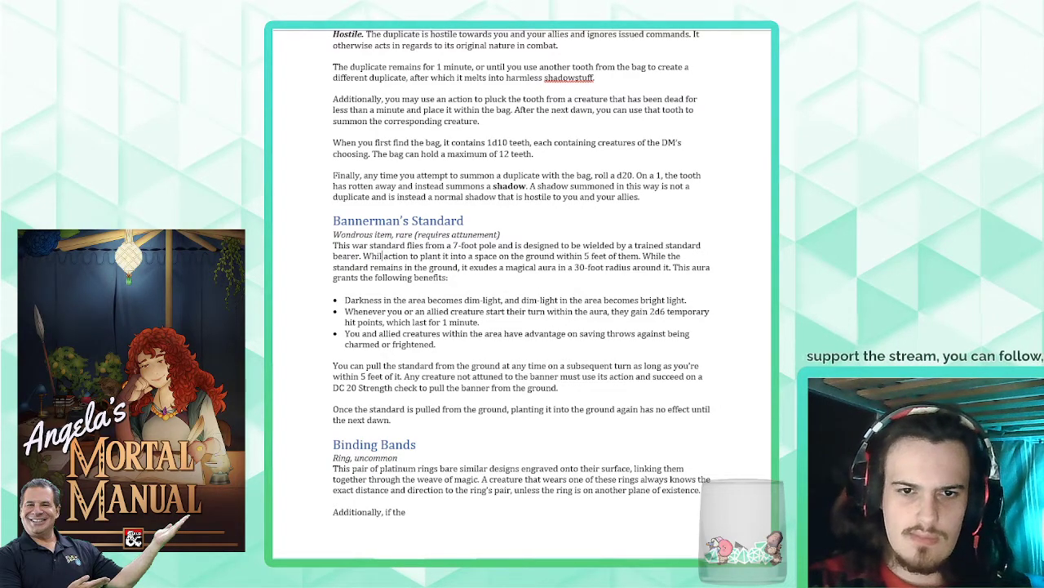
text(e you hold)
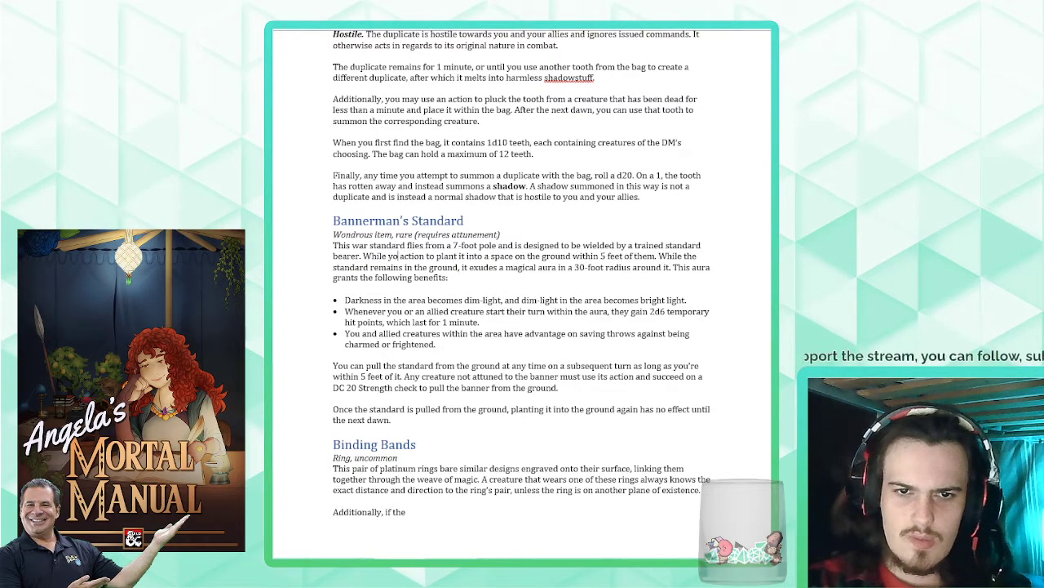
text( the banner, you can use)
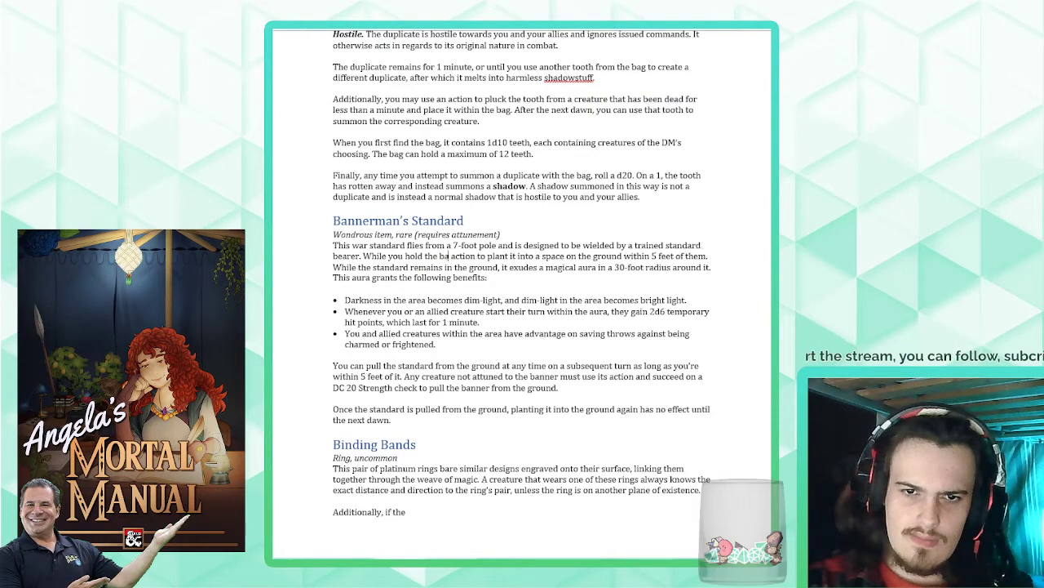
text( your)
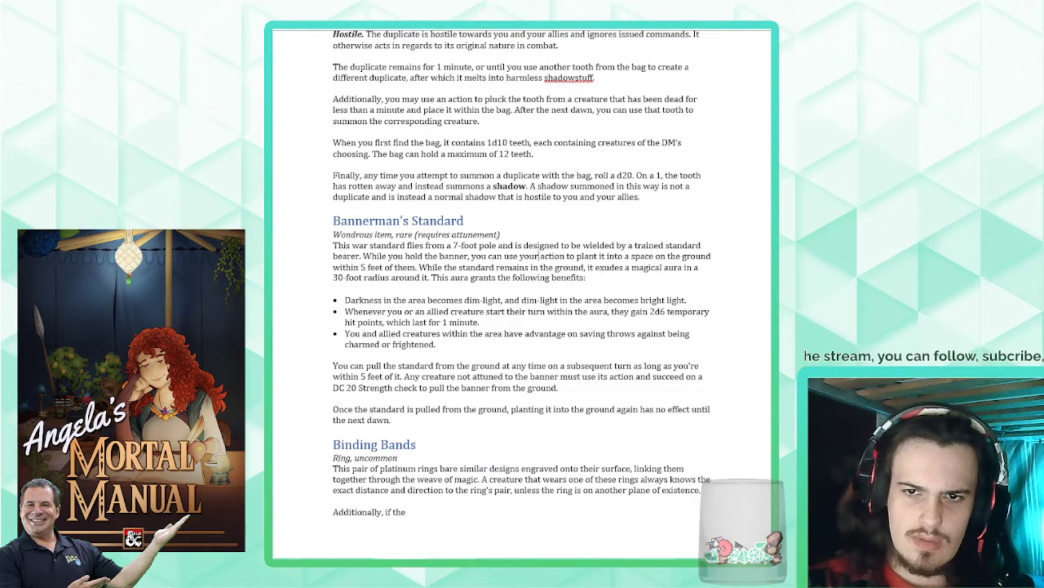
double_click(412, 266)
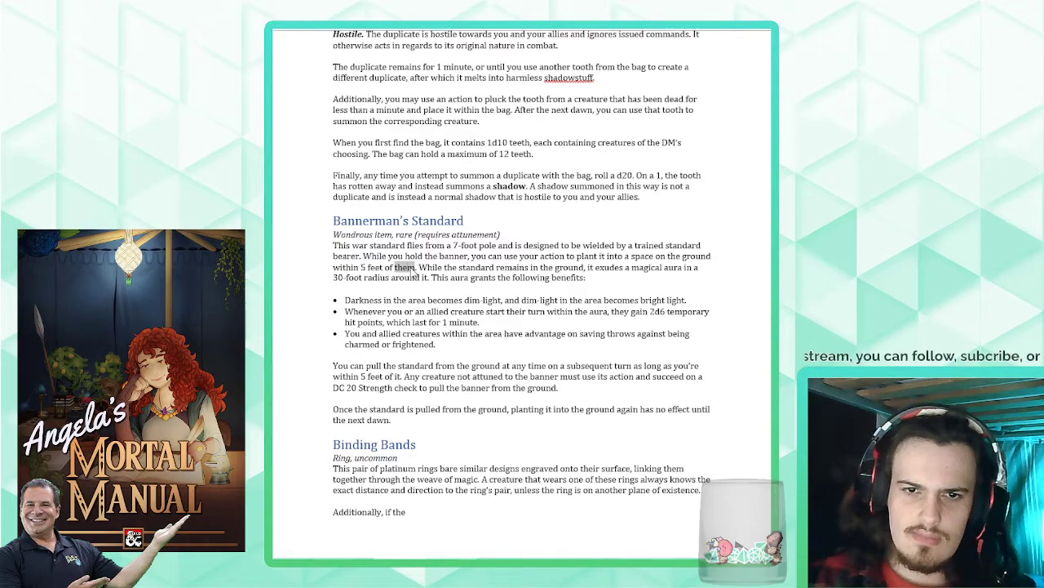
text(you)
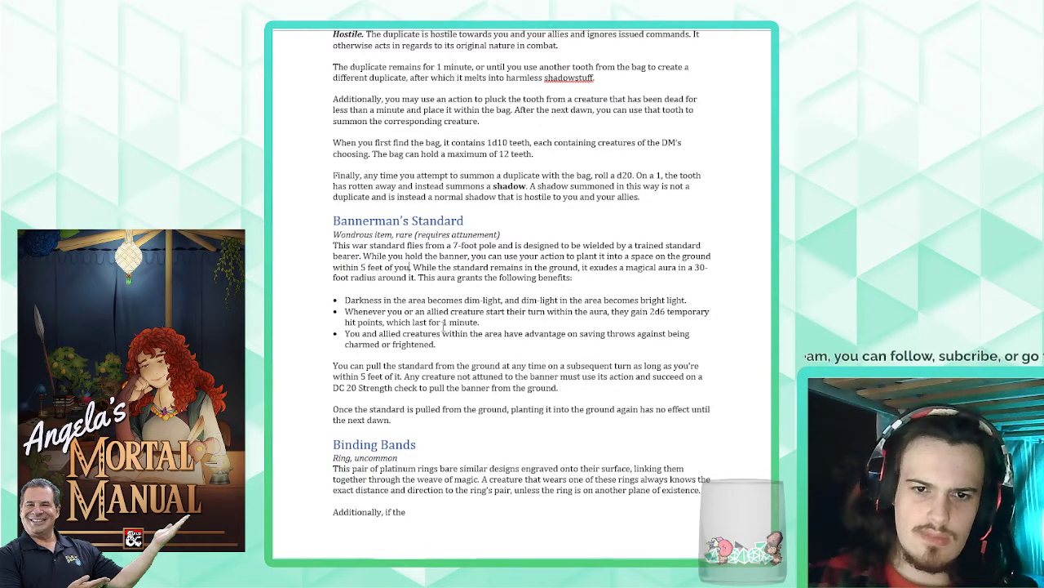
- Replace the Binding Bands text after "weave of magic." with "Whilst you wear this ring, you always know the exact distance and direction to its pair,"
scroll(482, 418, down, 2)
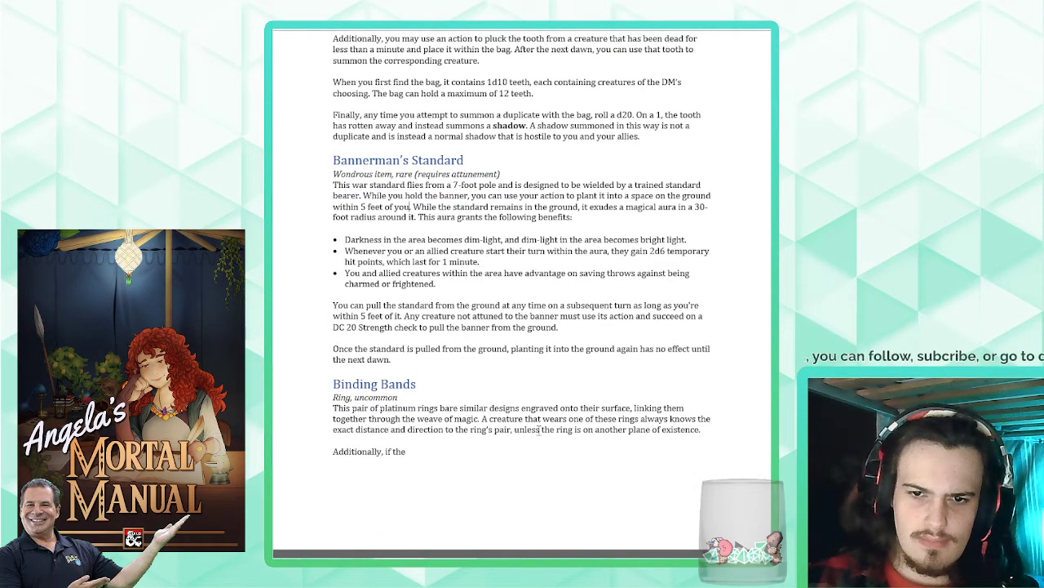
drag(481, 446, 480, 421)
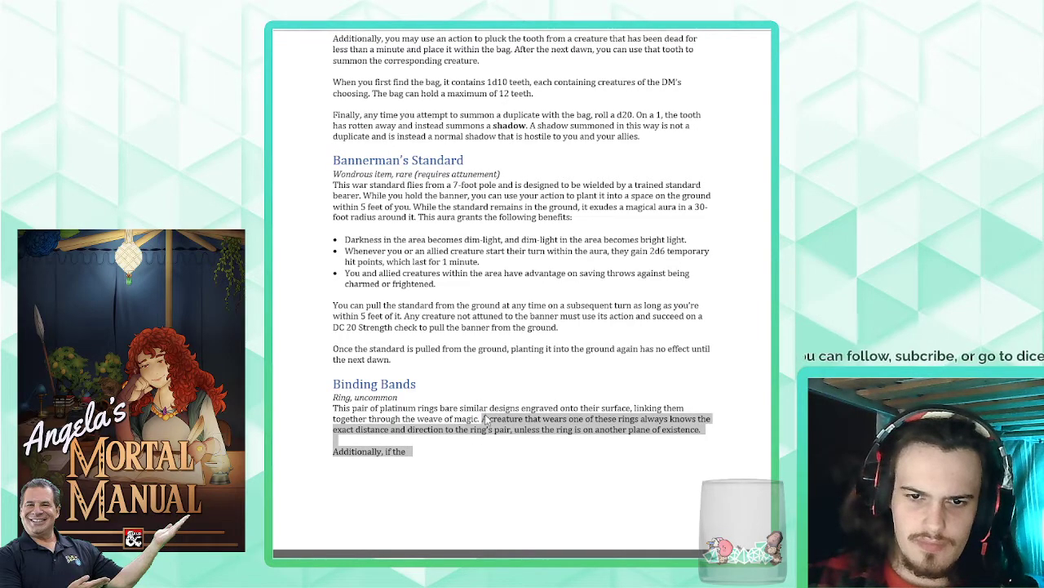
text(Whilst you)
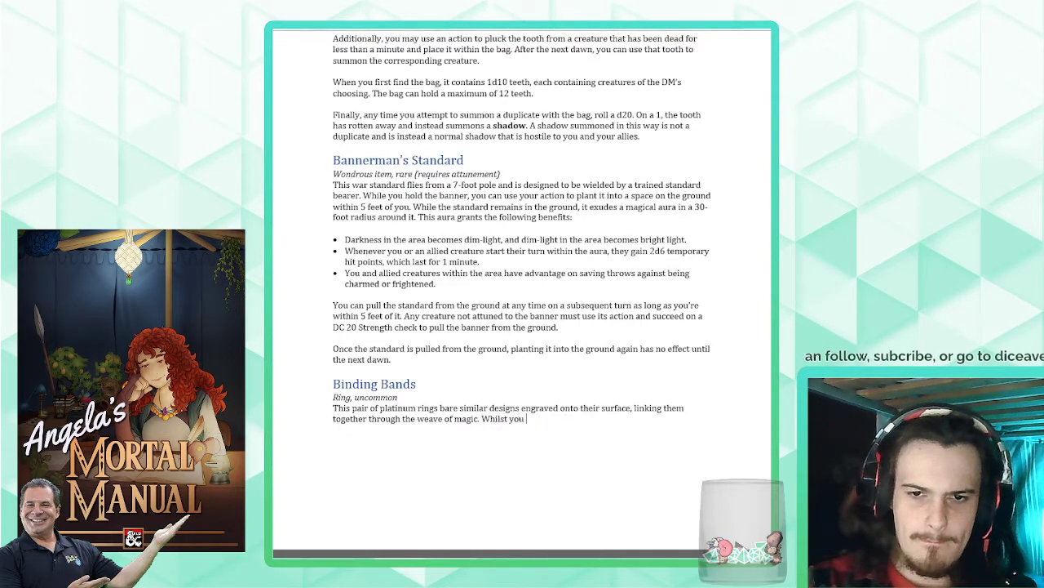
text( wear this r)
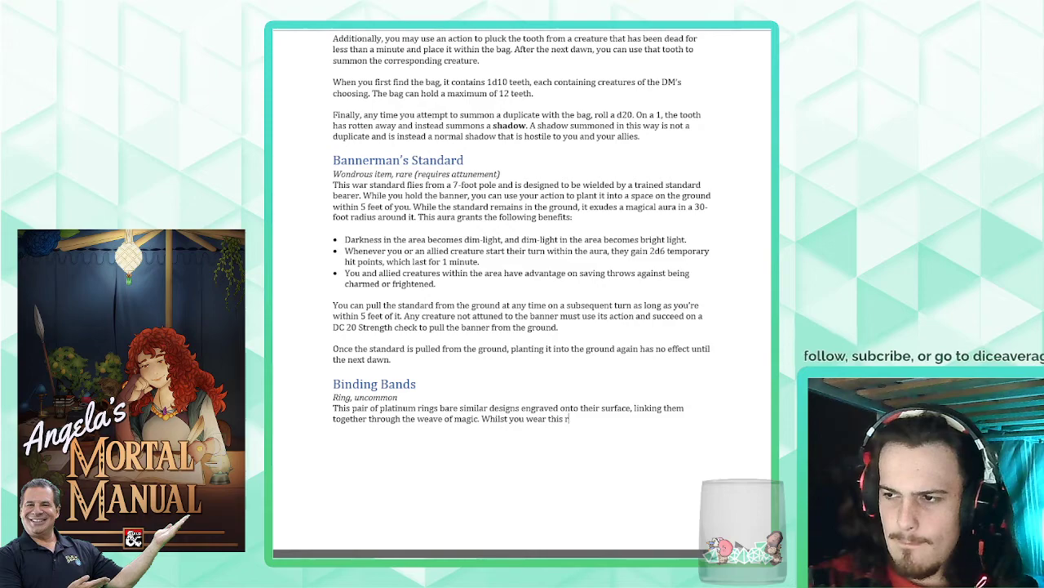
text(ing, you)
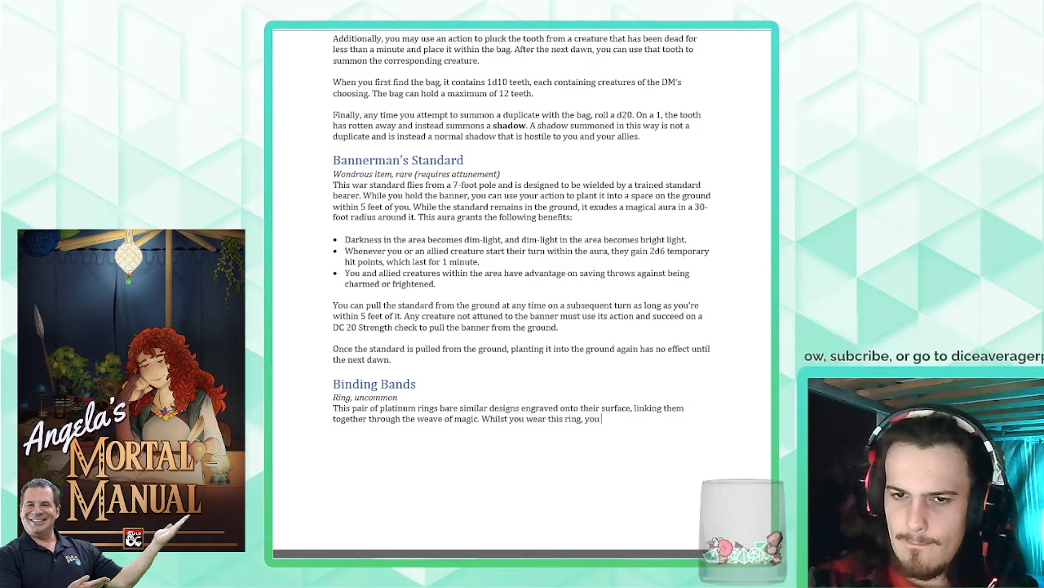
text( always know the exa)
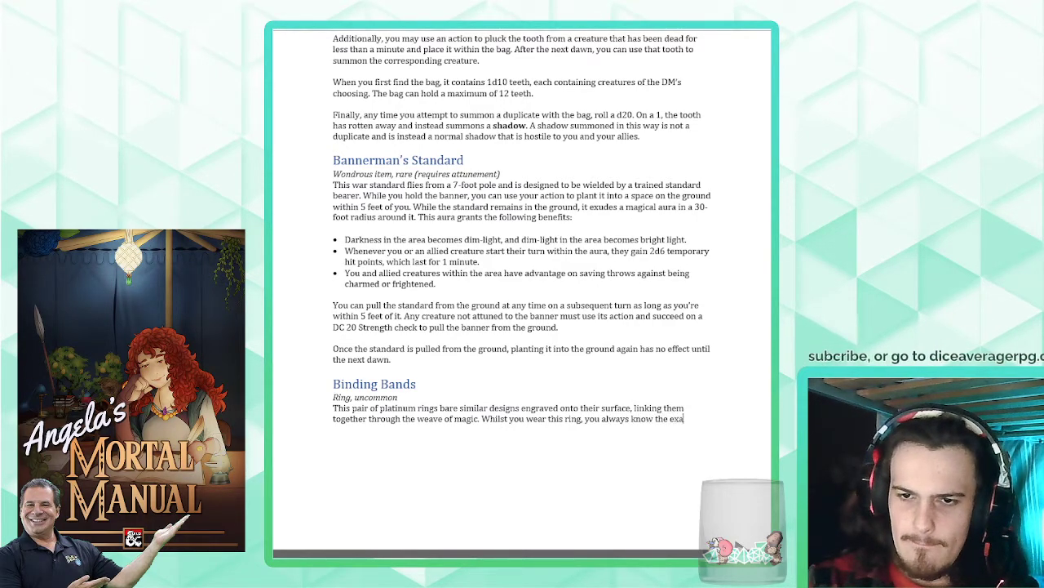
text(ct distance and direct)
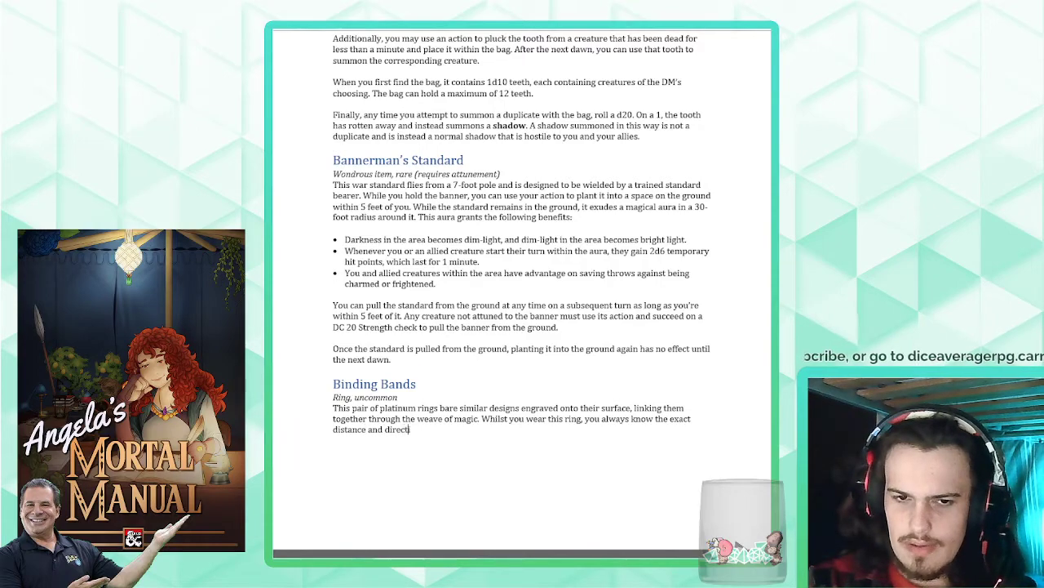
text(ion to its pair, aslong as)
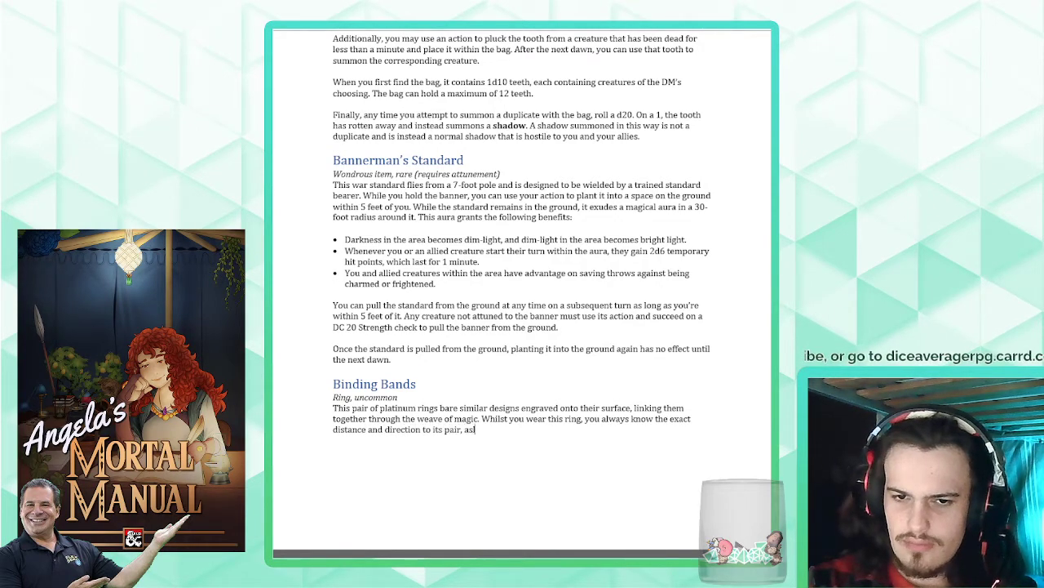
- Finish the sentence about the ring's pair with "as long as it's on the same plane of existence as you."
key(BackSpace)
key(BackSpace)
key(BackSpace)
key(BackSpace)
key(BackSpace)
key(BackSpace)
key(BackSpace)
key(BackSpace)
key(BackSpace)
text(as long)
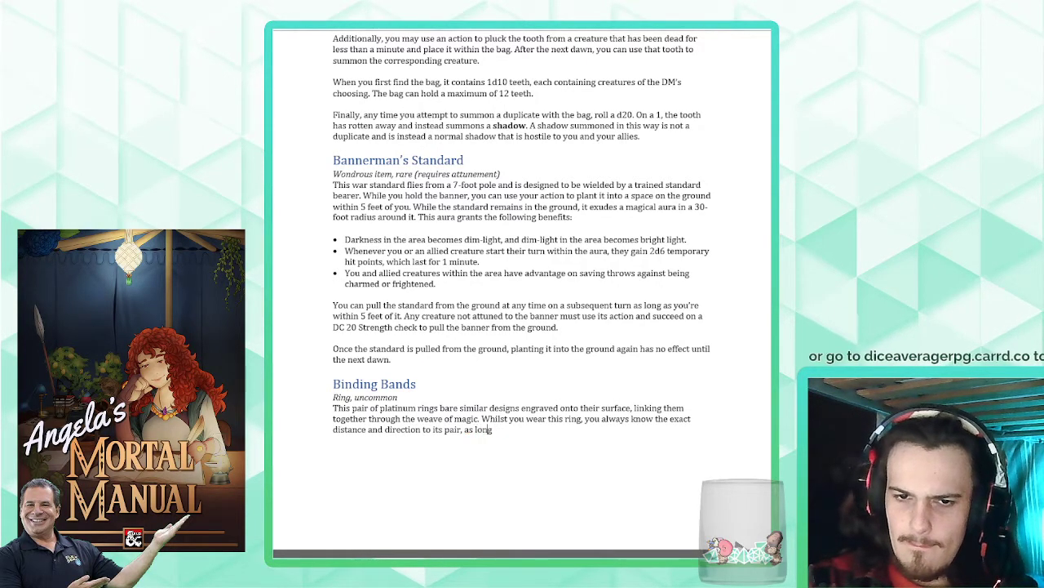
text( as it is o)
key(BackSpace)
key(BackSpace)
key(BackSpace)
key(BackSpace)
key(BackSpace)
key(BackSpace)
key(BackSpace)
key(BackSpace)
key(BackSpace)
key(BackSpace)
key(BackSpace)
key(BackSpace)
key(BackSpace)
key(BackSpace)
key(BackSpace)
key(BackSpace)
key(BackSpace)
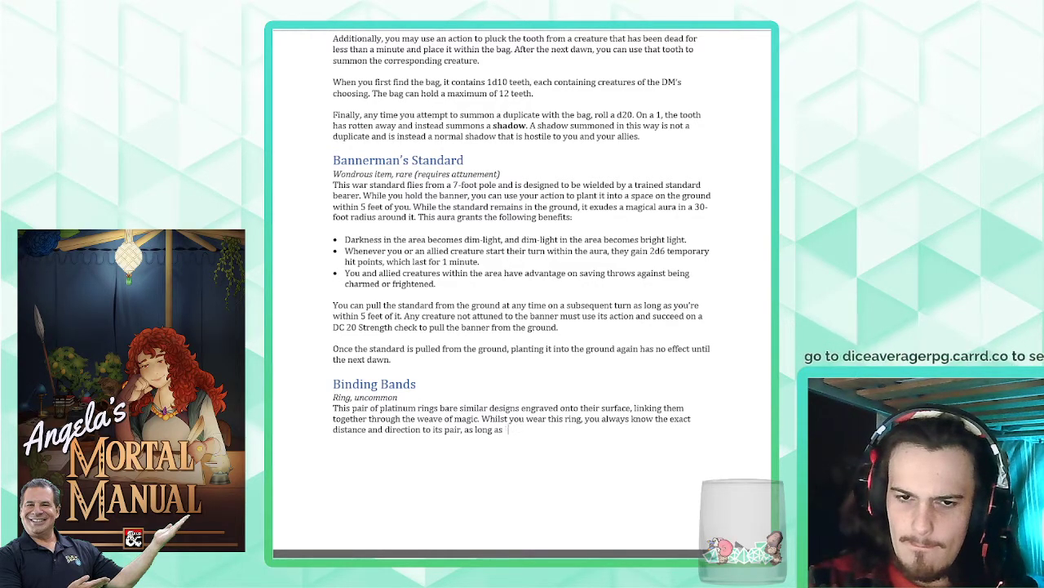
text(as long as it's)
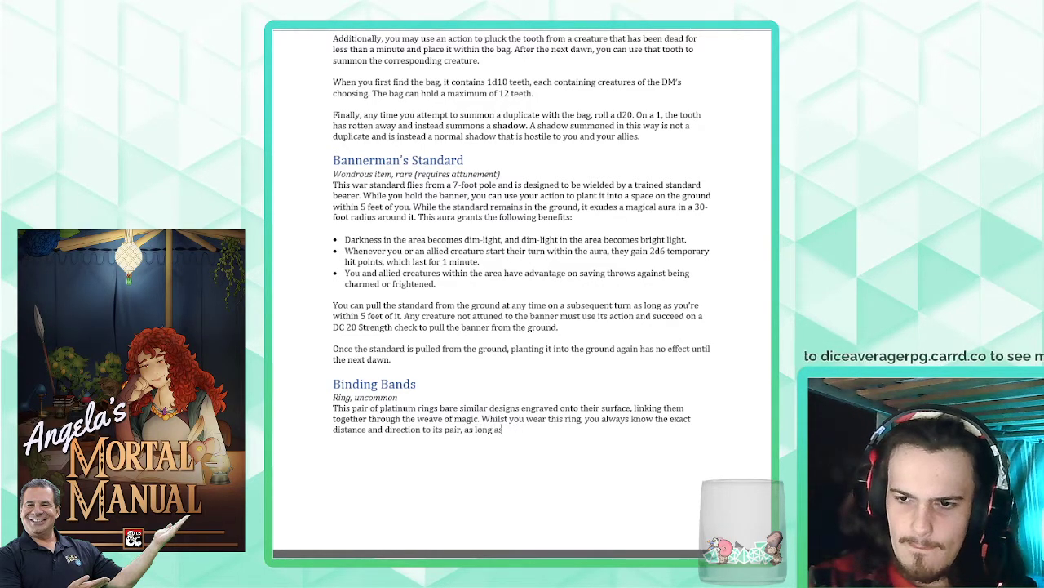
text( on the same)
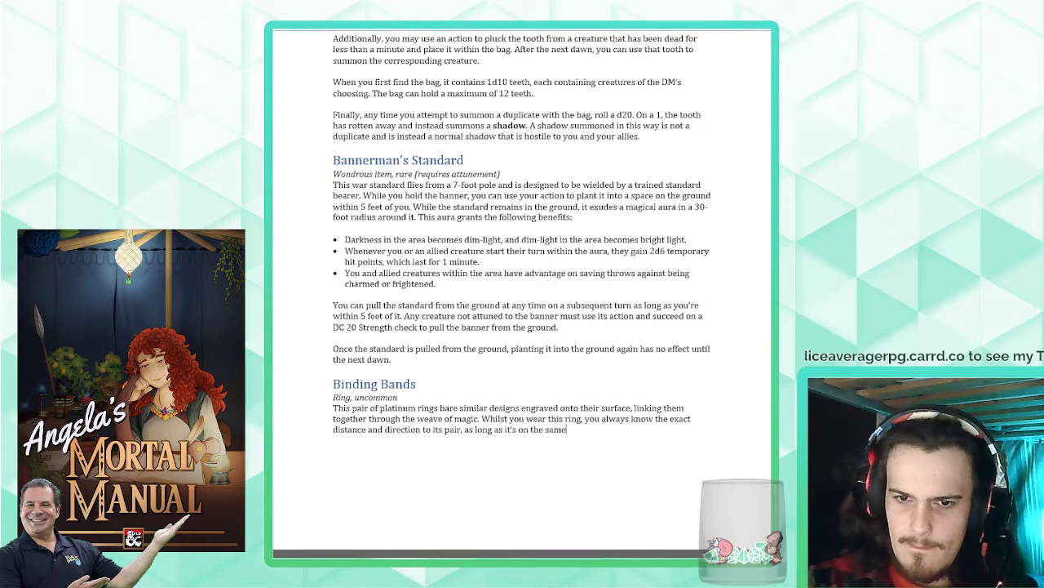
text( plane of existence as you.)
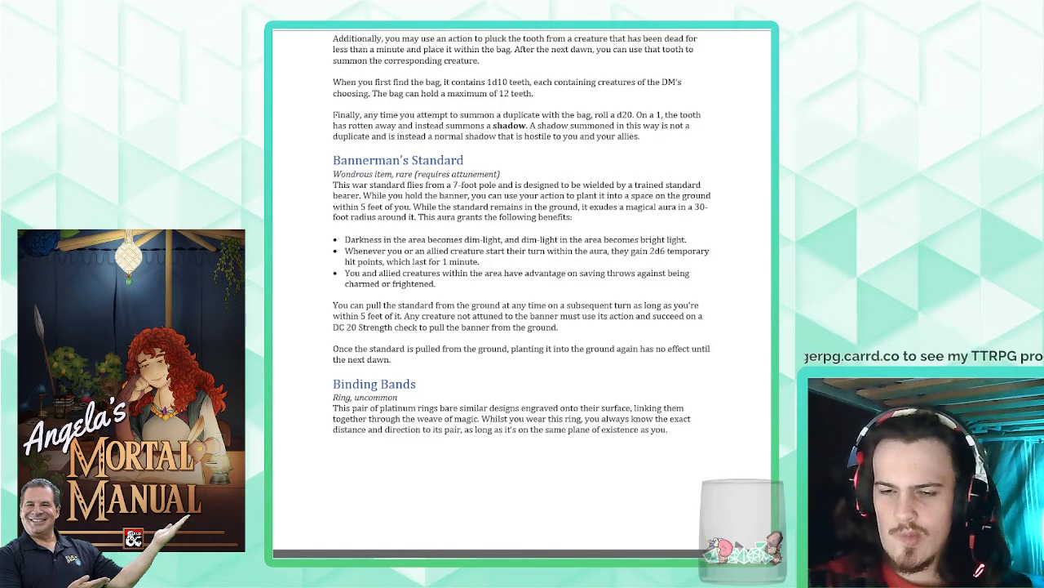
- Begin a new paragraph below the Binding Bands description with "Additionally"
key(Return)
text(Additional)
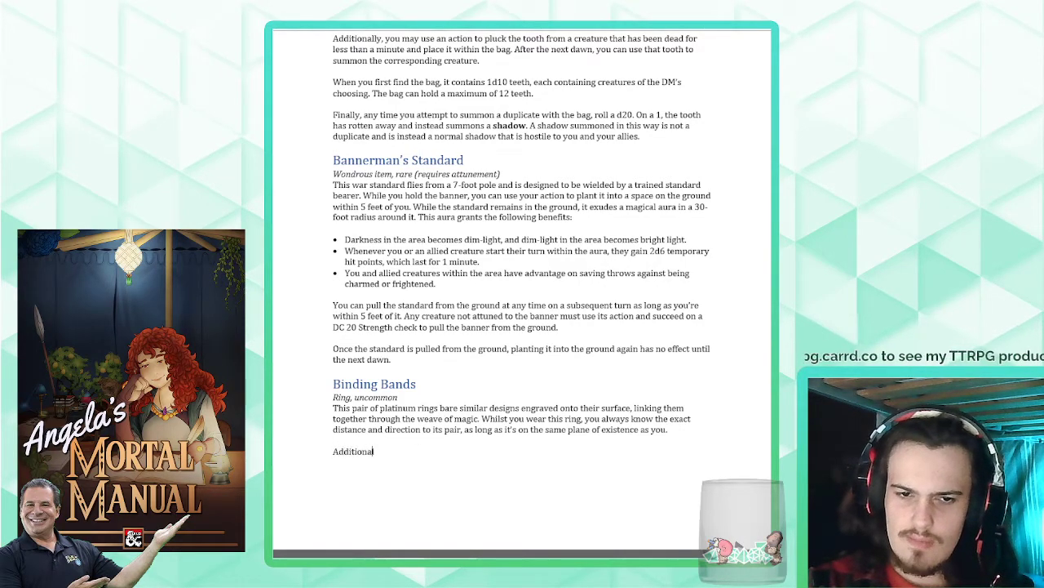
text(ly )
text( if t)
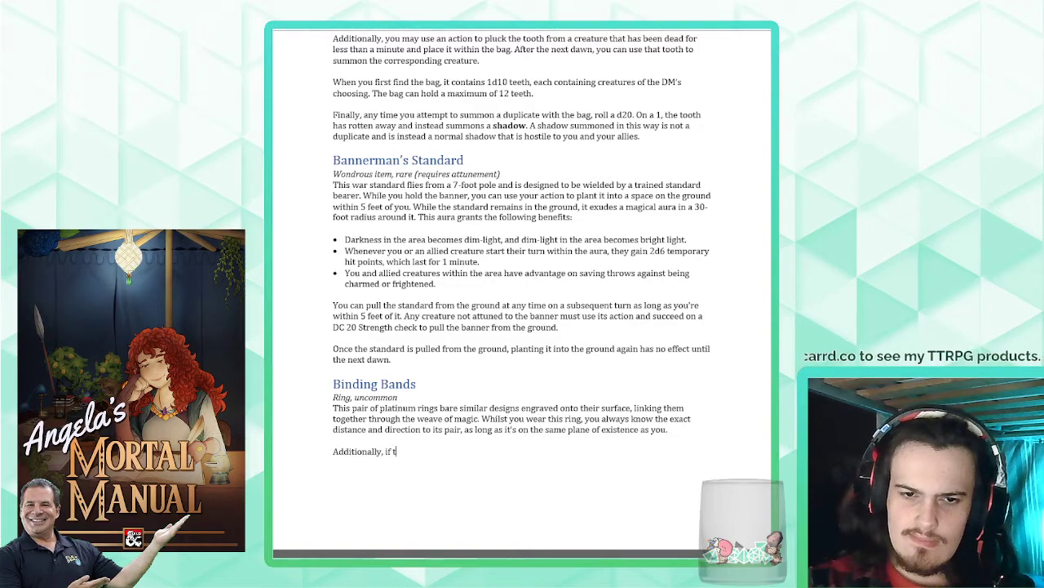
text(he ring is )
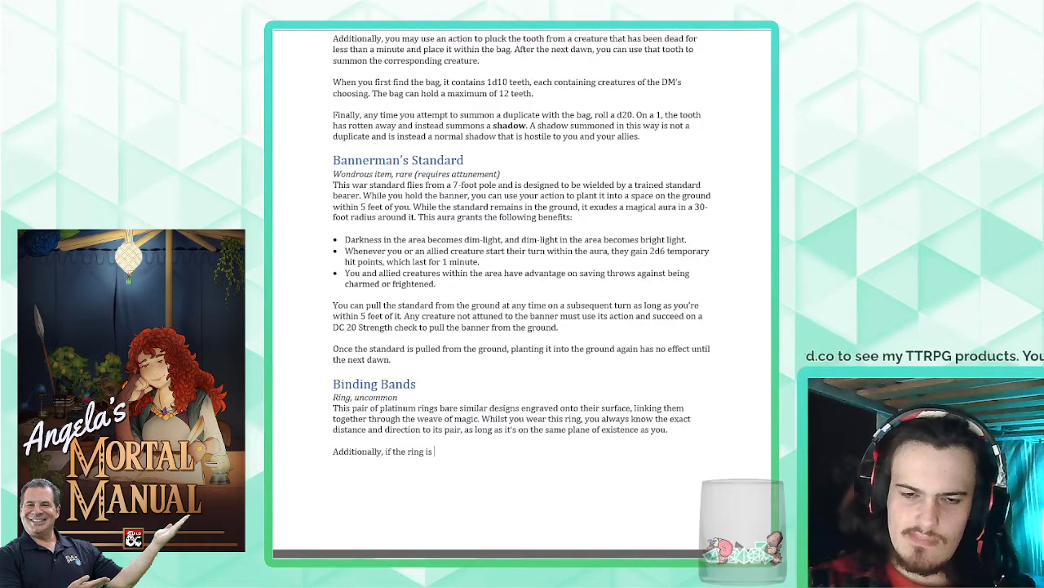
text(being)
key(BackSpace)
key(BackSpace)
key(BackSpace)
key(BackSpace)
key(BackSpace)
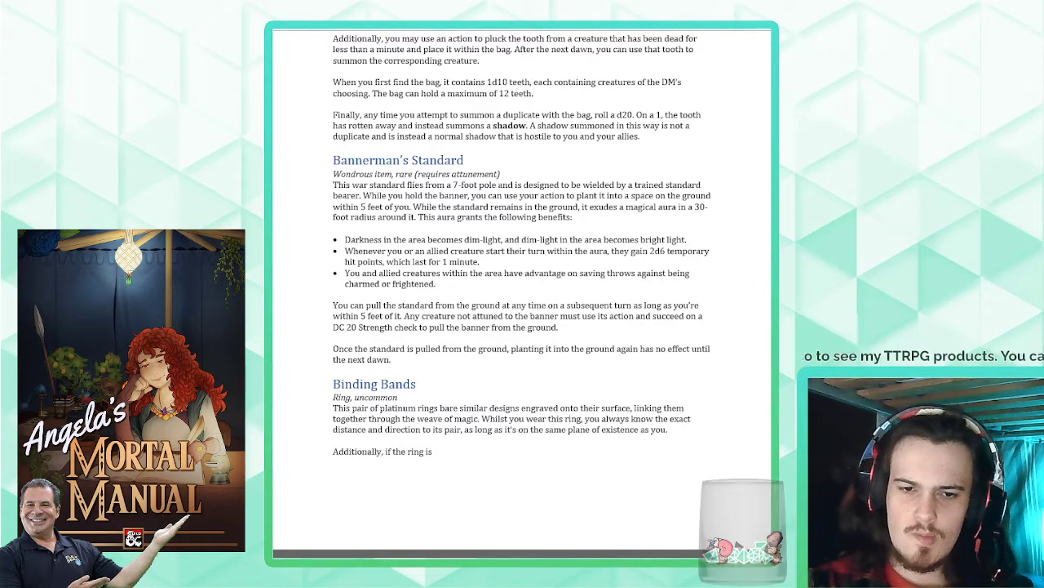
text(worn)
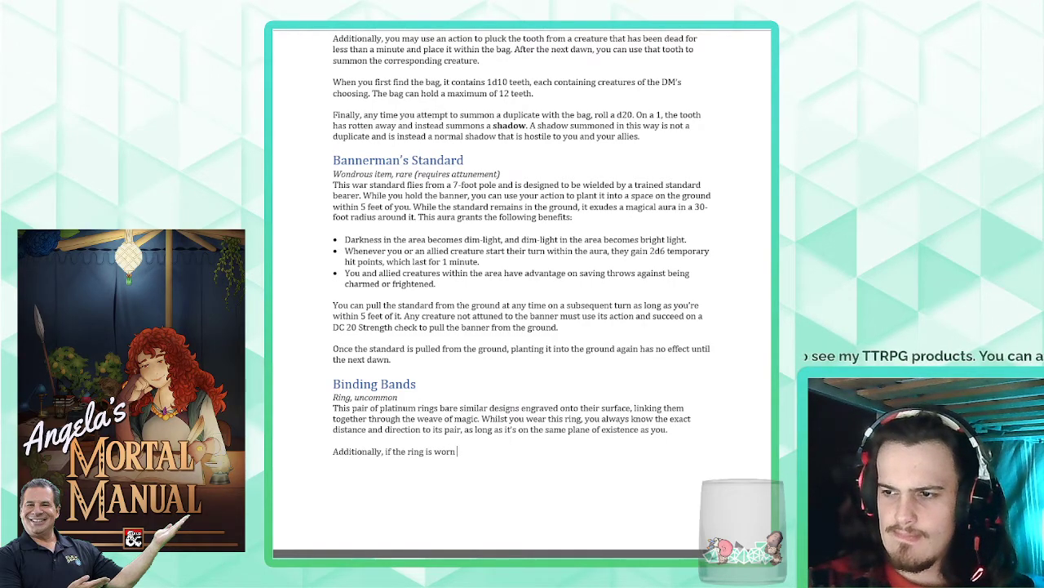
key(BackSpace)
key(BackSpace)
key(BackSpace)
key(BackSpace)
key(BackSpace)
key(BackSpace)
key(BackSpace)
key(BackSpace)
key(BackSpace)
key(BackSpace)
key(BackSpace)
key(BackSpace)
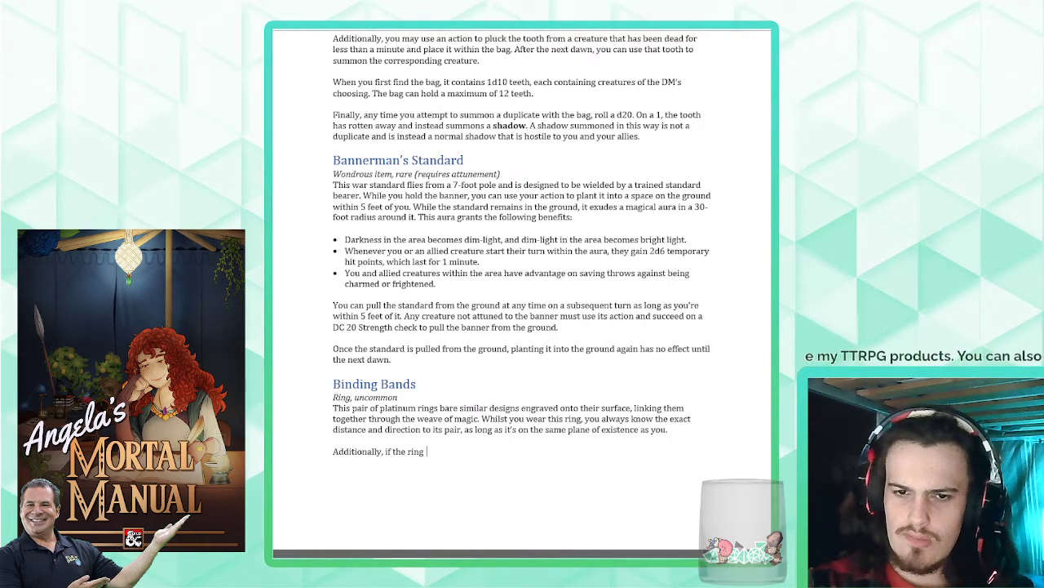
text(p)
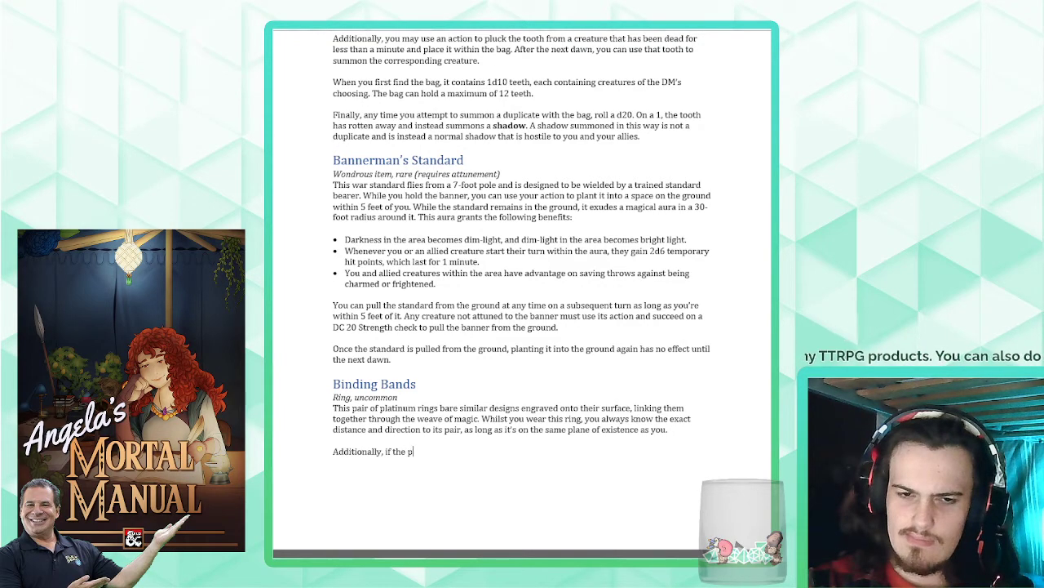
text(red ring is being)
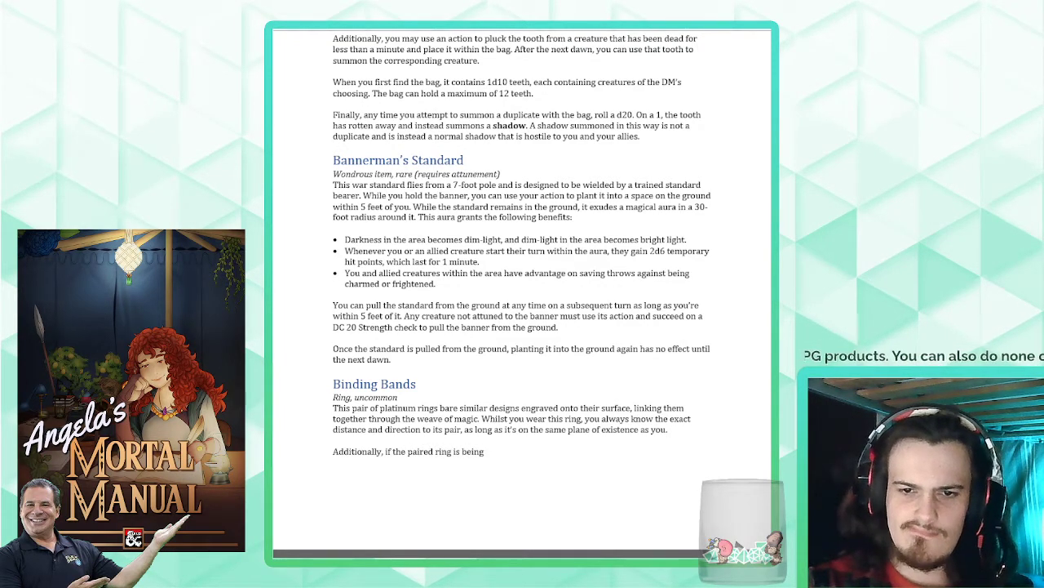
key(BackSpace)
key(BackSpace)
key(BackSpace)
key(BackSpace)
key(BackSpace)
key(BackSpace)
key(BackSpace)
key(BackSpace)
key(BackSpace)
key(BackSpace)
key(BackSpace)
key(BackSpace)
key(BackSpace)
key(BackSpace)
key(BackSpace)
key(BackSpace)
key(BackSpace)
key(BackSpace)
key(BackSpace)
key(BackSpace)
key(BackSpace)
key(BackSpace)
key(BackSpace)
key(BackSpace)
key(BackSpace)
key(BackSpace)
key(BackSpace)
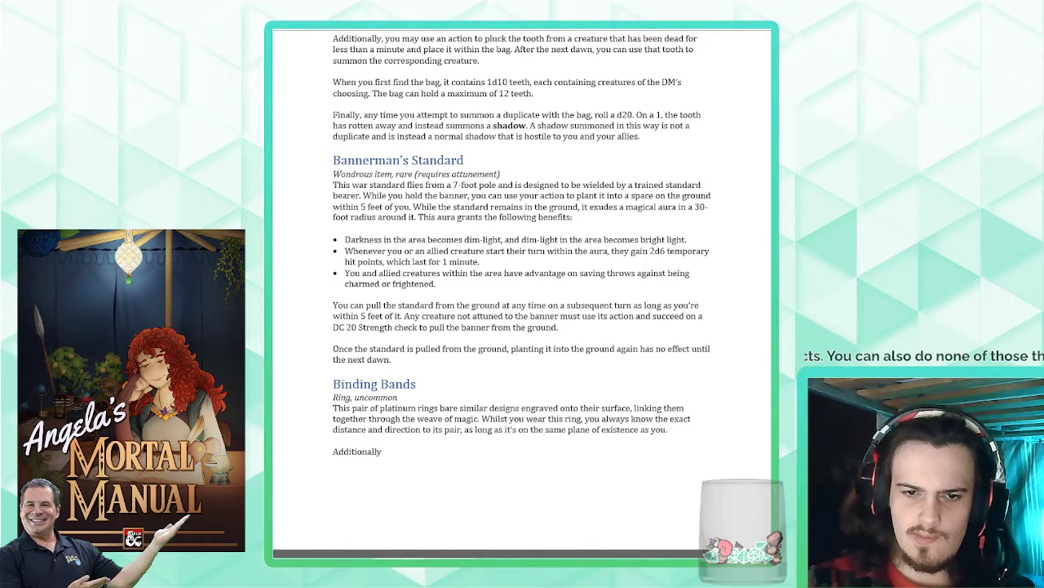
- Continue the "Additionally" paragraph with ", if the pair is being worn by a creature familiar to you"
text(if the pair)
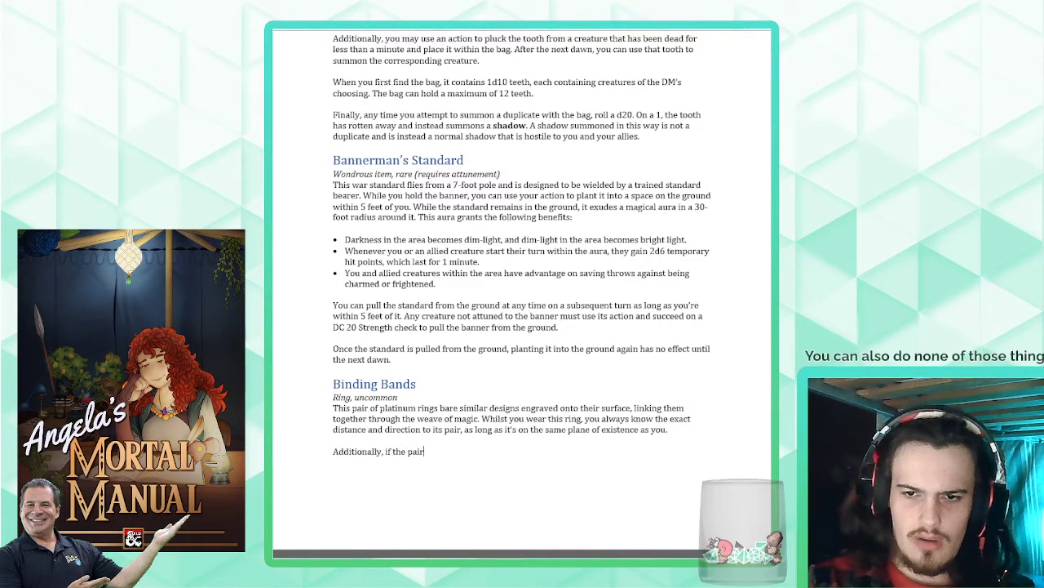
text( is b)
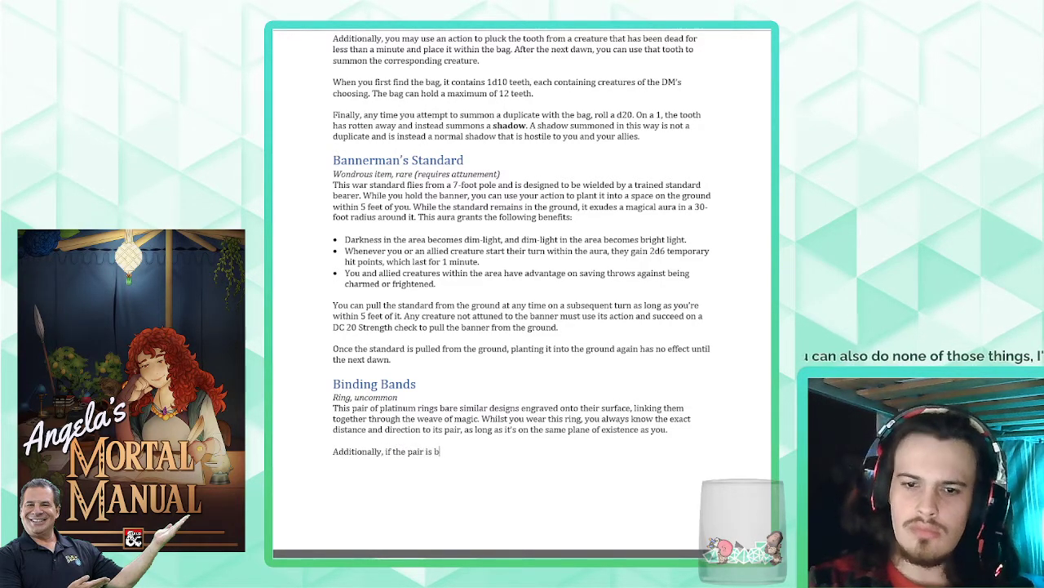
text(eing worn by a creatur)
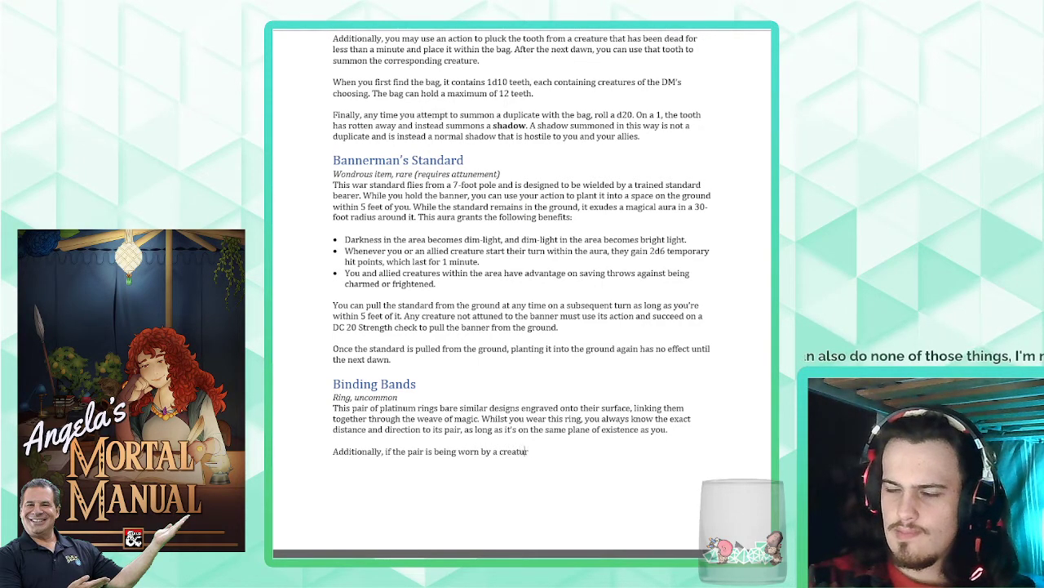
text(e familiar to y)
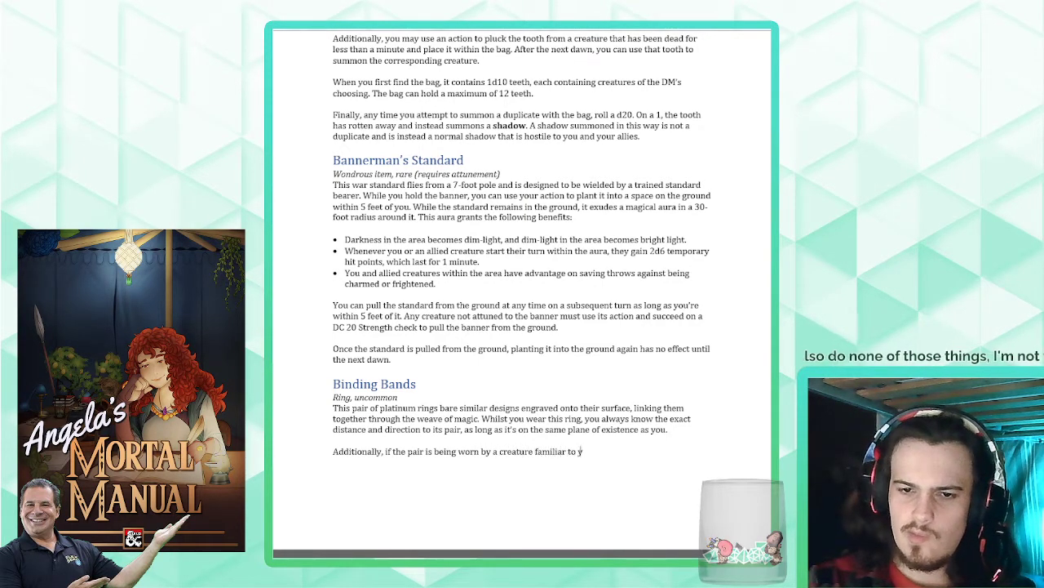
text(ou)
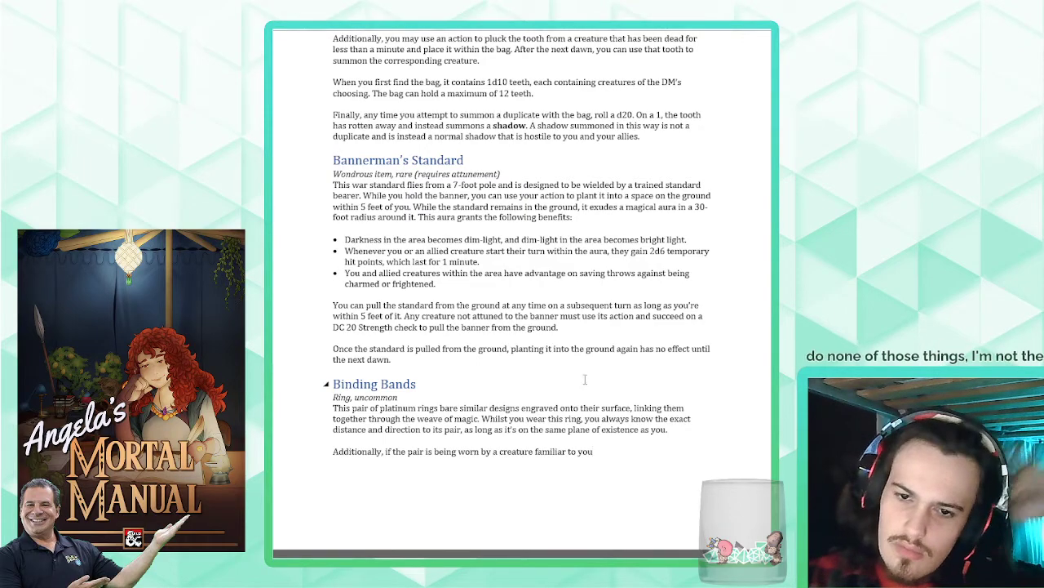
- Reword "this ring" in the first Binding Bands paragraph as "one of these rings"
double_click(558, 418)
text(one of the)
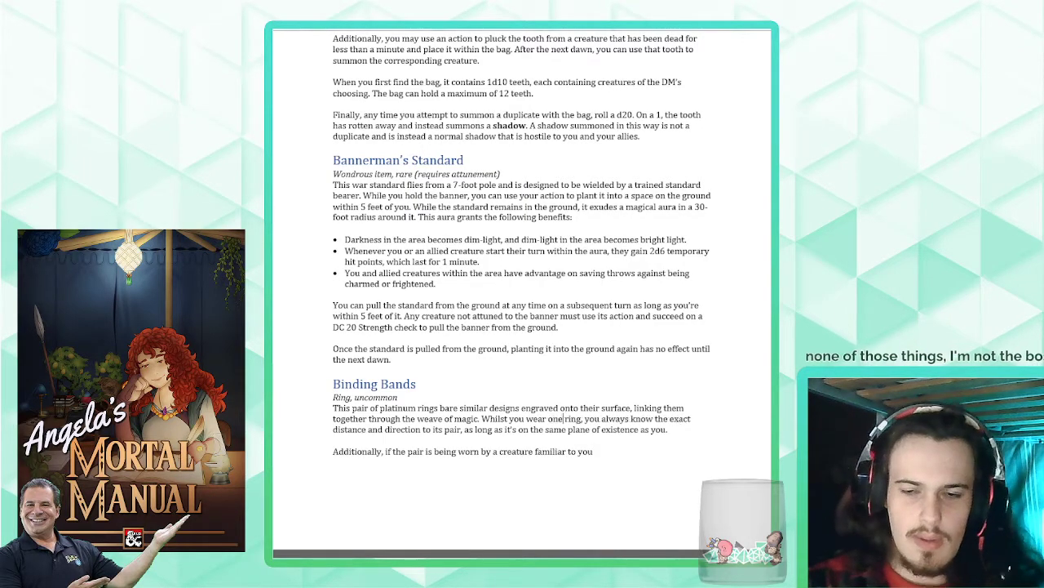
text(se)
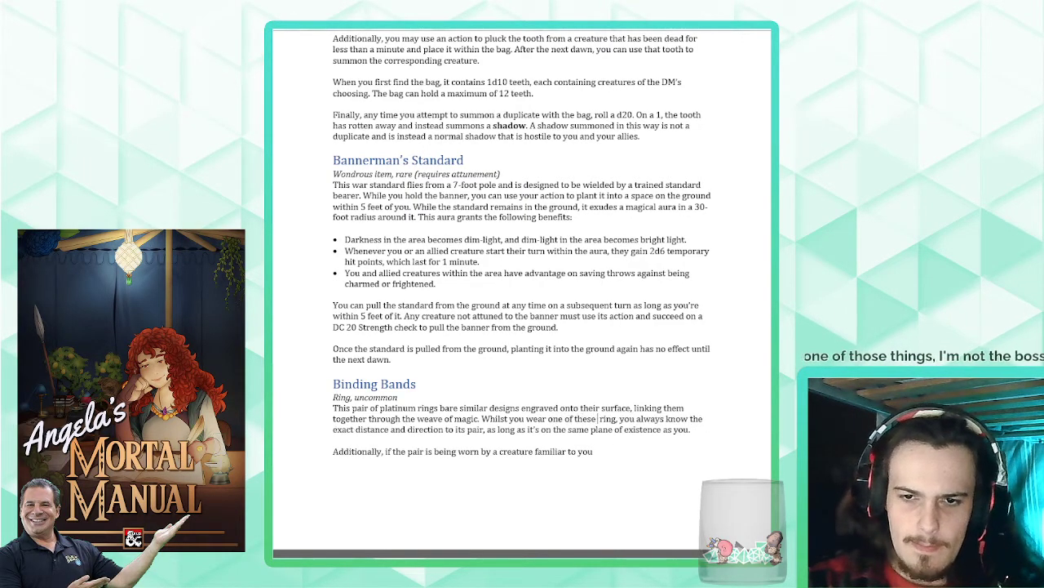
click(613, 418)
text(s)
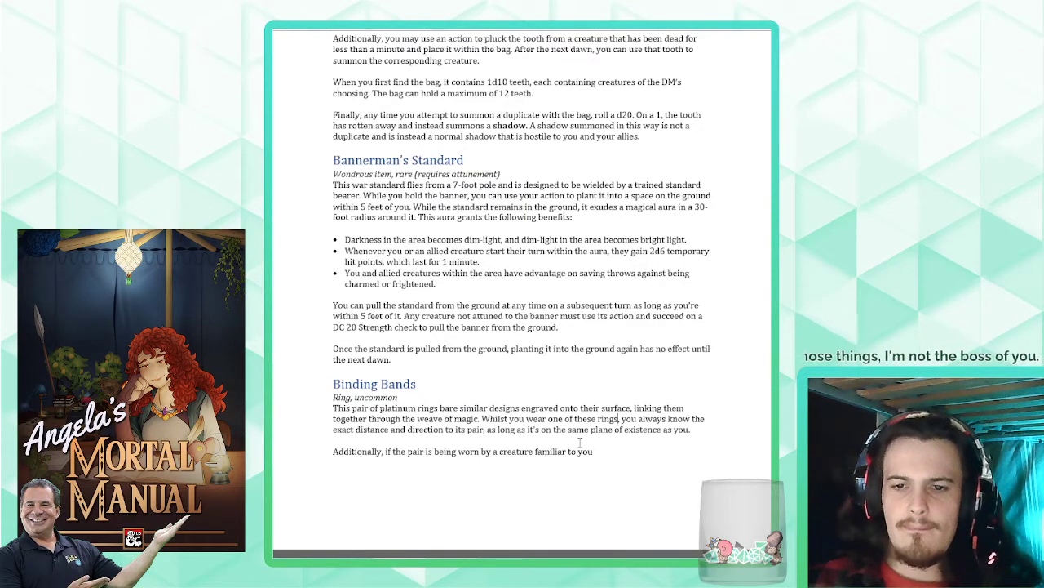
- Finish the "Additionally" sentence with ", you know it is that creature that is wearing the pair."
click(613, 452)
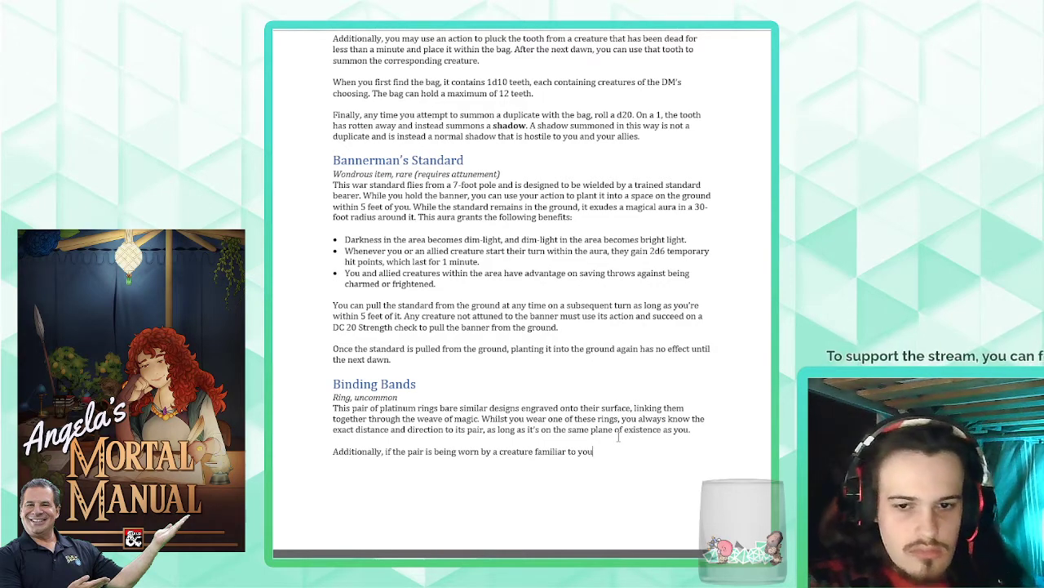
text(, )
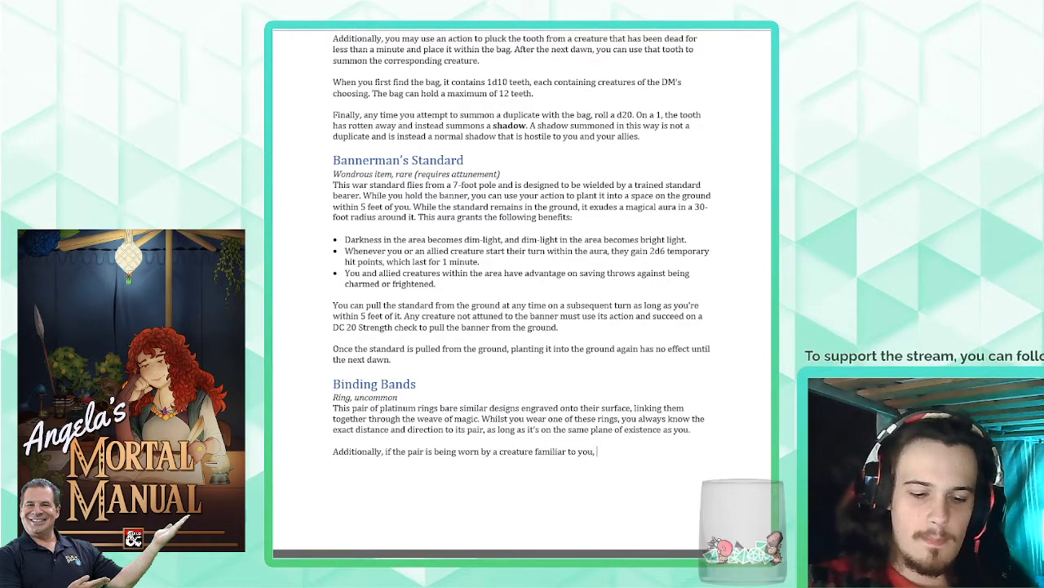
text(you)
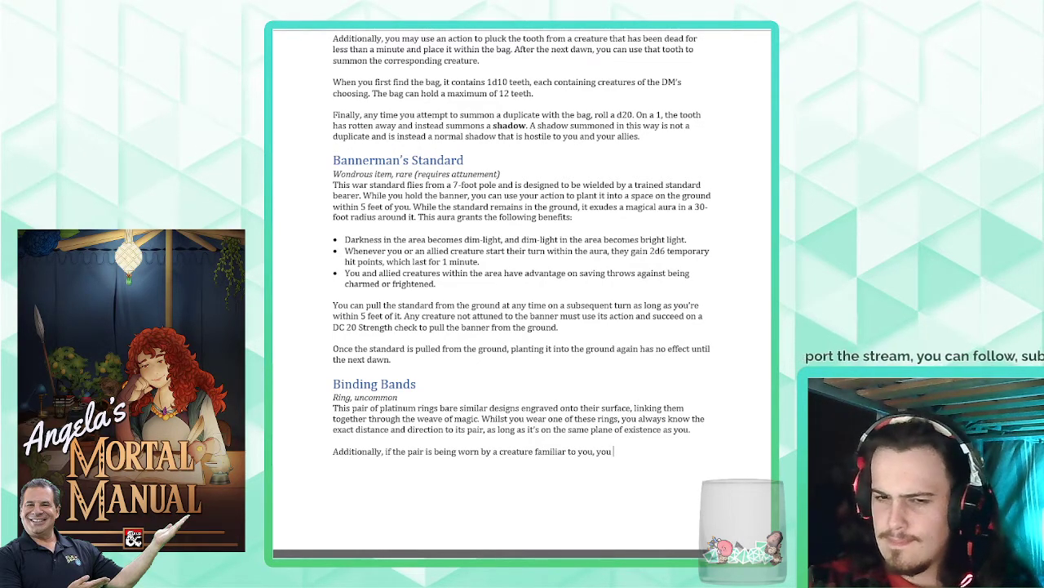
text( know)
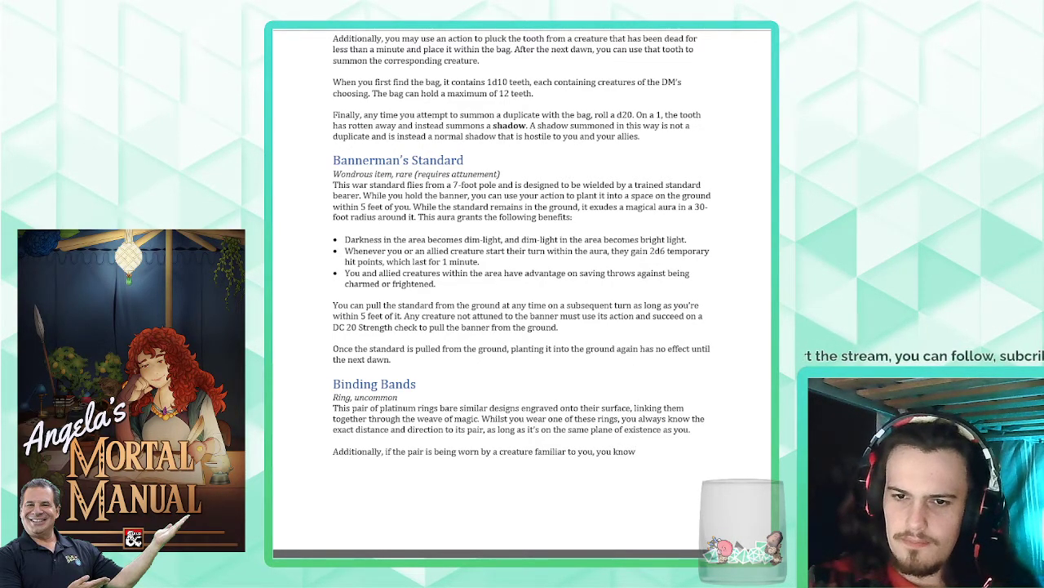
text( i)
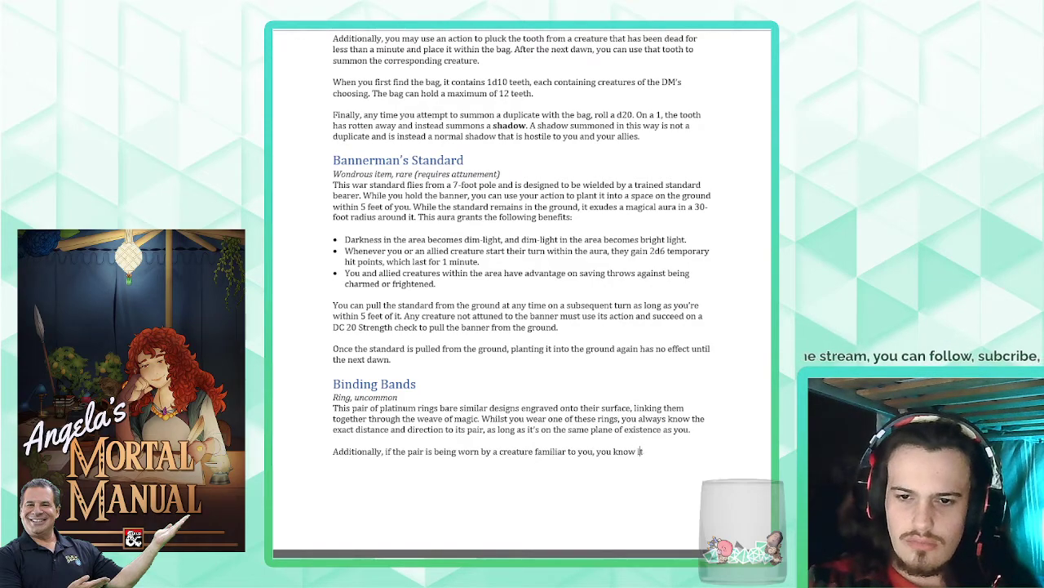
text(t is that creature t)
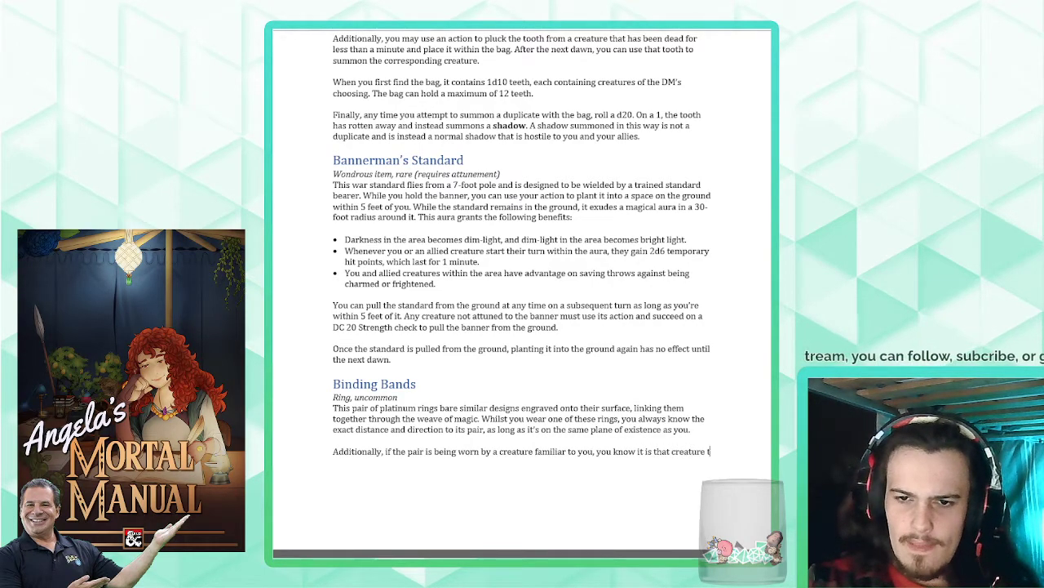
text(hat is wearing the pa)
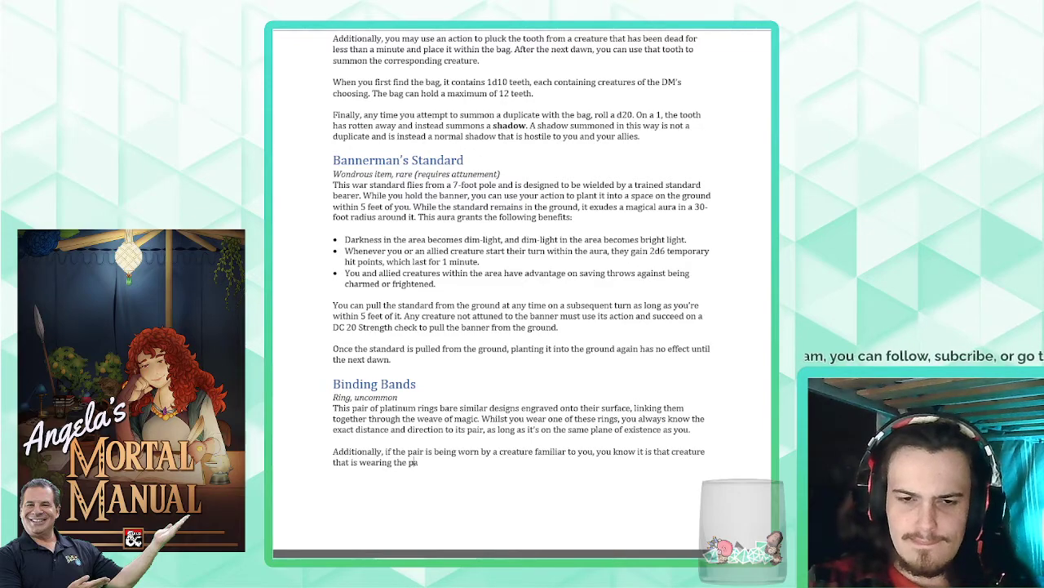
text(ir.)
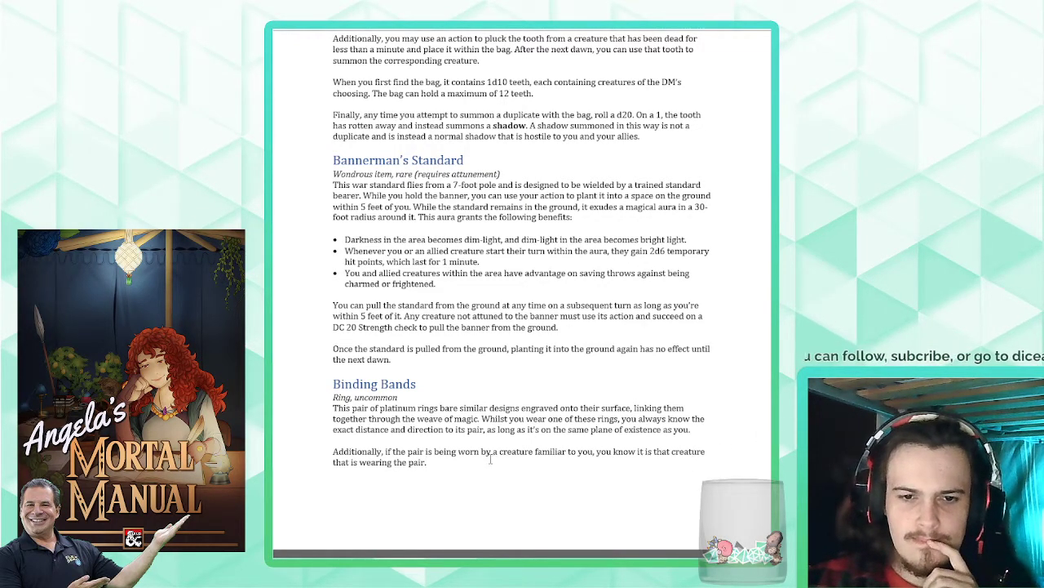
- Try rewording the sentence's ending after "familiar to you, you" as "recognise the creature"
drag(426, 462, 618, 454)
key(BackSpace)
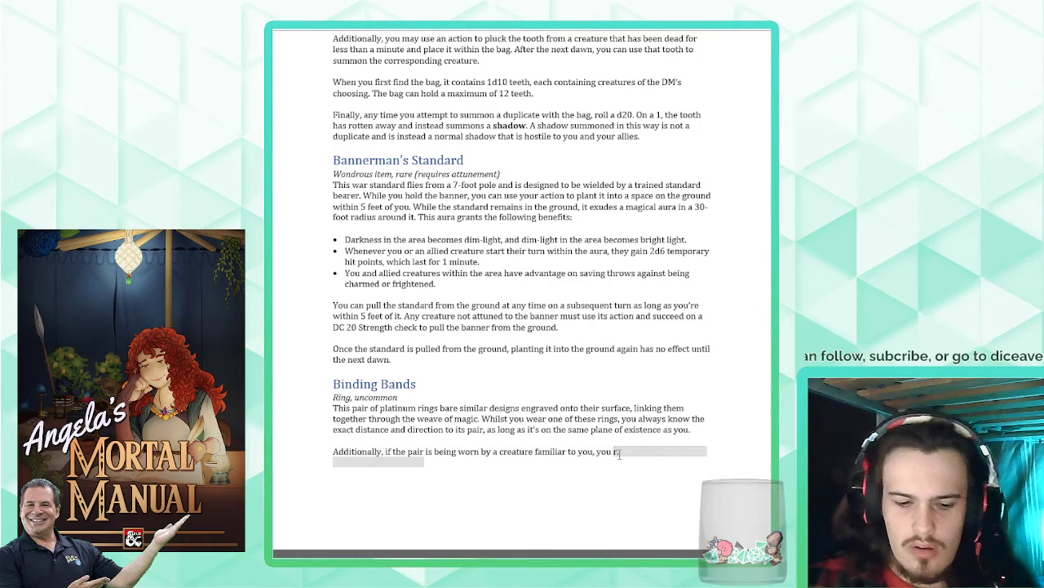
key(BackSpace)
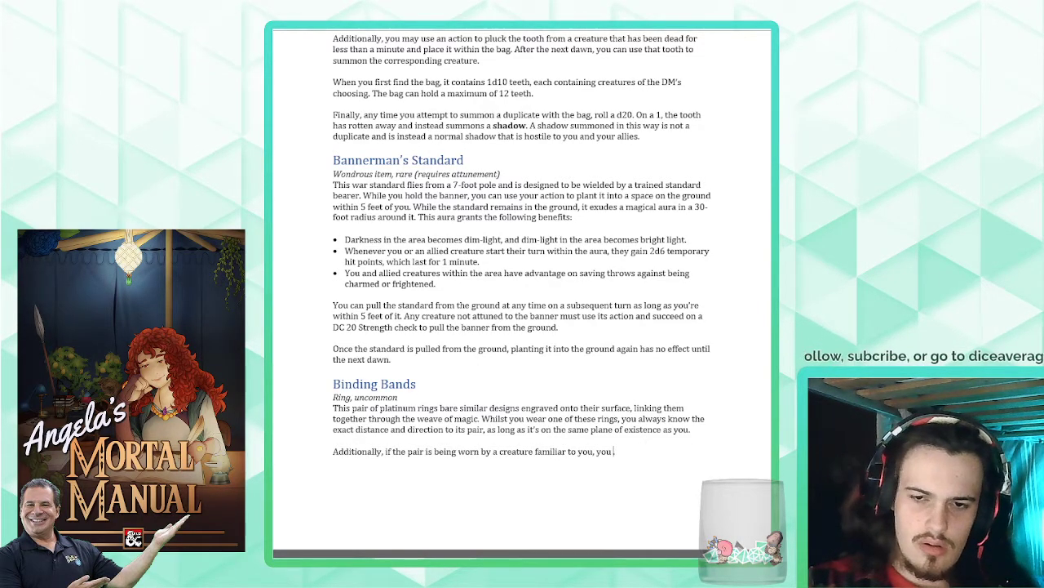
text(recognise the creatur)
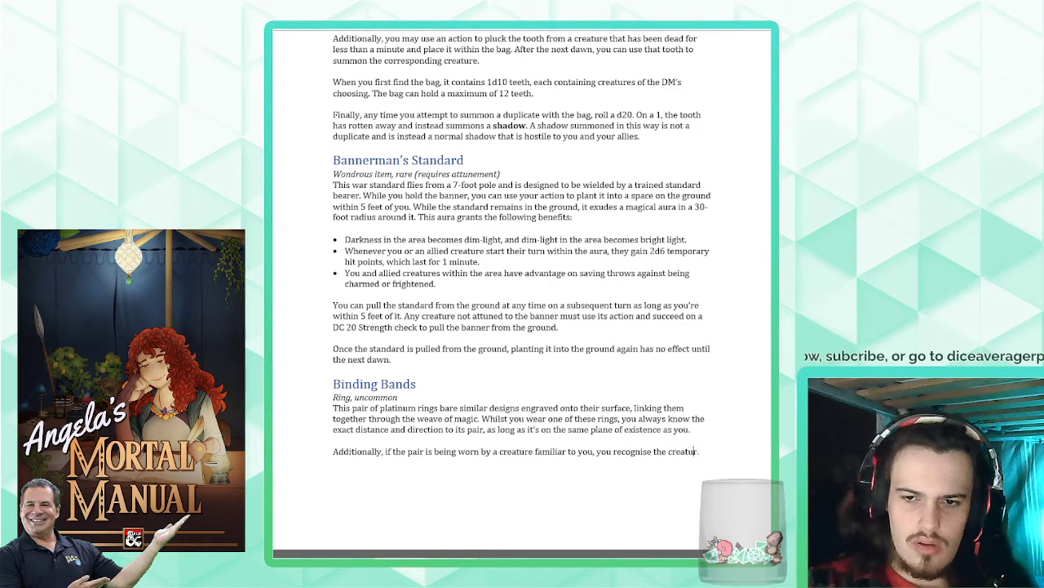
key(Delete)
key(BackSpace)
key(BackSpace)
key(BackSpace)
key(BackSpace)
key(BackSpace)
key(BackSpace)
key(BackSpace)
key(BackSpace)
key(BackSpace)
key(BackSpace)
key(BackSpace)
key(BackSpace)
key(BackSpace)
key(BackSpace)
key(BackSpace)
key(BackSpace)
key(BackSpace)
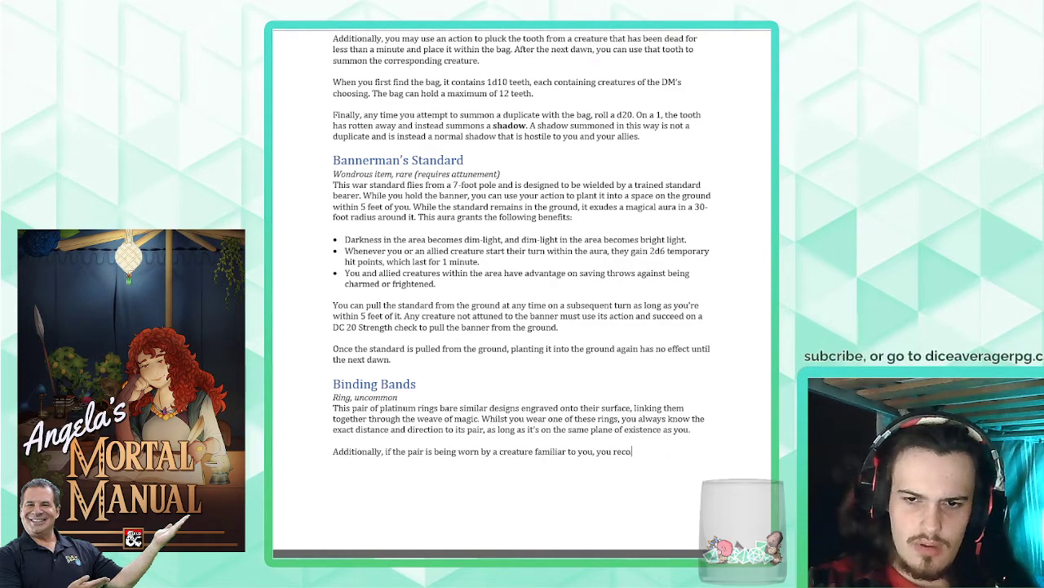
key(BackSpace)
key(BackSpace)
key(BackSpace)
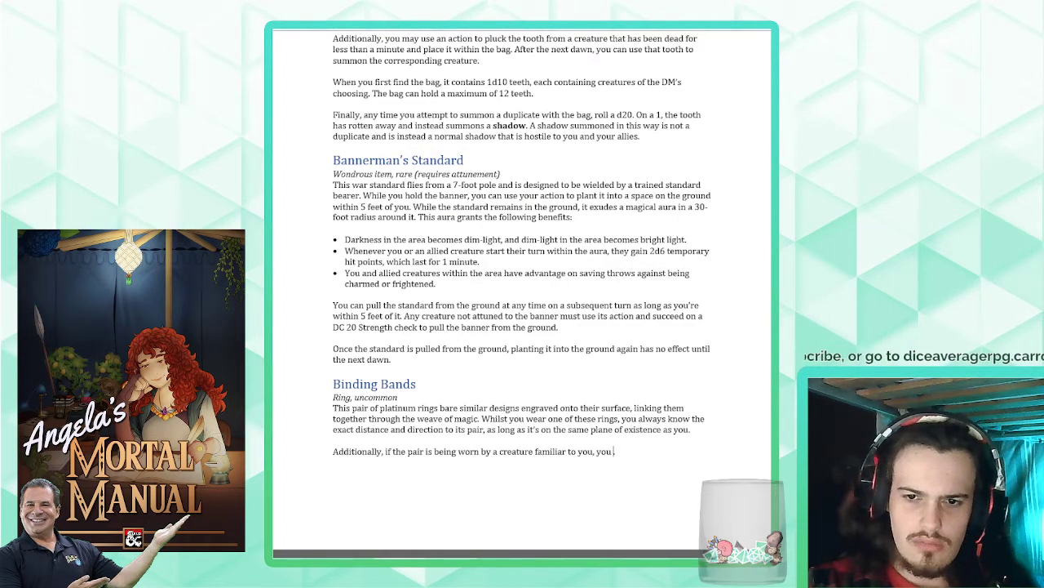
- Rewrite the "Additionally" sentence from its start as "Additionally, you always know if the ring's pair is"
text(always know)
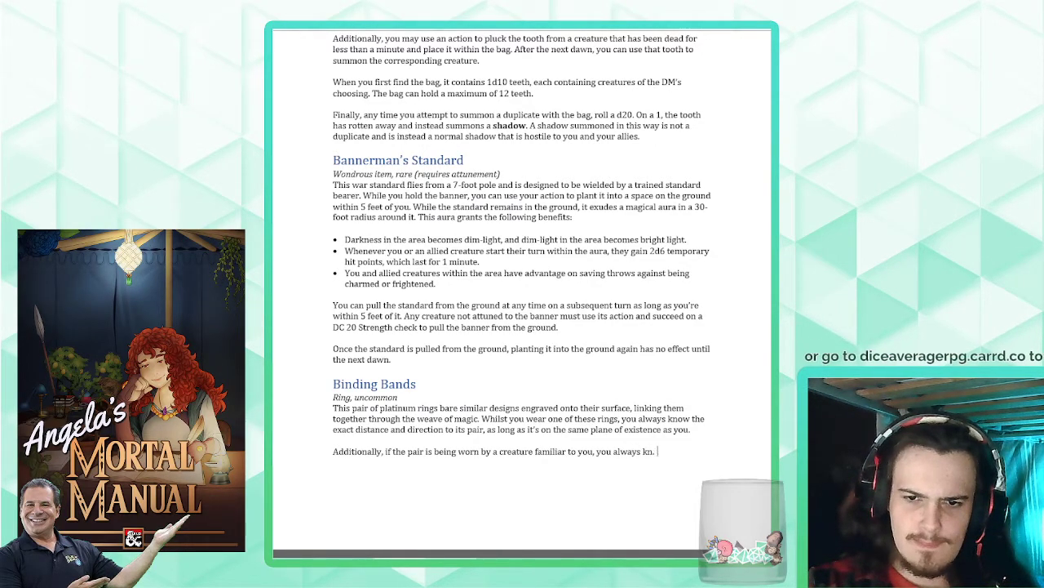
key(BackSpace)
key(BackSpace)
key(BackSpace)
key(BackSpace)
key(BackSpace)
key(BackSpace)
key(BackSpace)
key(BackSpace)
key(BackSpace)
key(BackSpace)
key(BackSpace)
key(BackSpace)
key(BackSpace)
key(BackSpace)
key(BackSpace)
key(BackSpace)
key(BackSpace)
key(BackSpace)
key(BackSpace)
key(BackSpace)
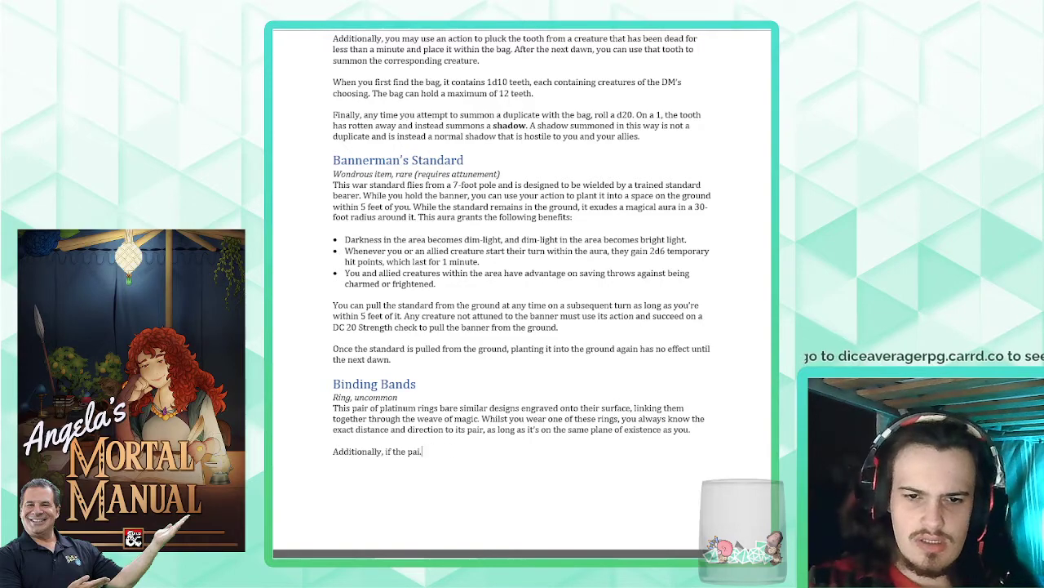
key(BackSpace)
key(BackSpace)
key(BackSpace)
key(BackSpace)
key(BackSpace)
key(BackSpace)
key(BackSpace)
key(BackSpace)
key(BackSpace)
key(BackSpace)
text(you alwy)
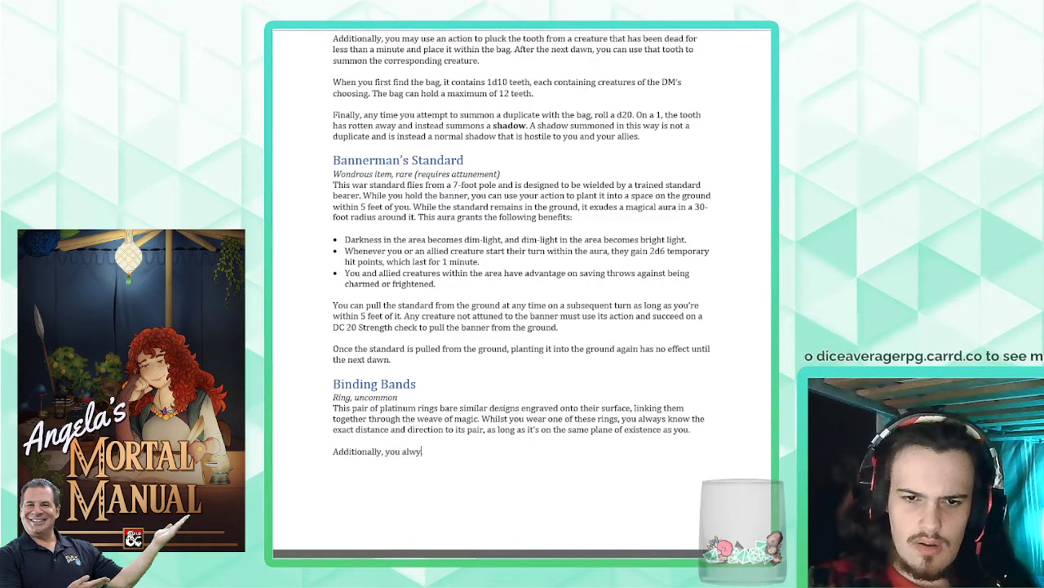
key(BackSpace)
text(ays know if the )
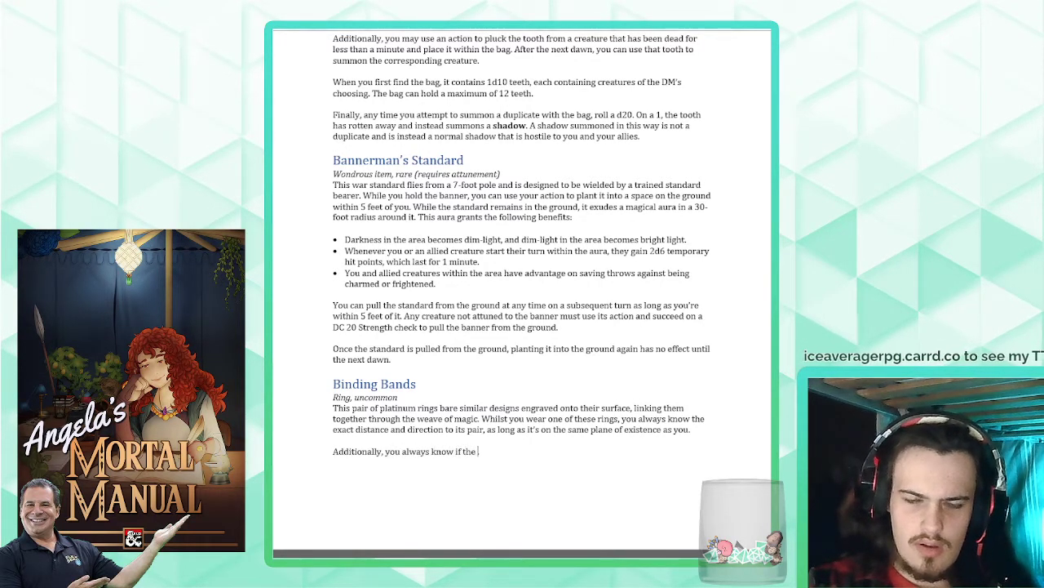
text(ring's pair is)
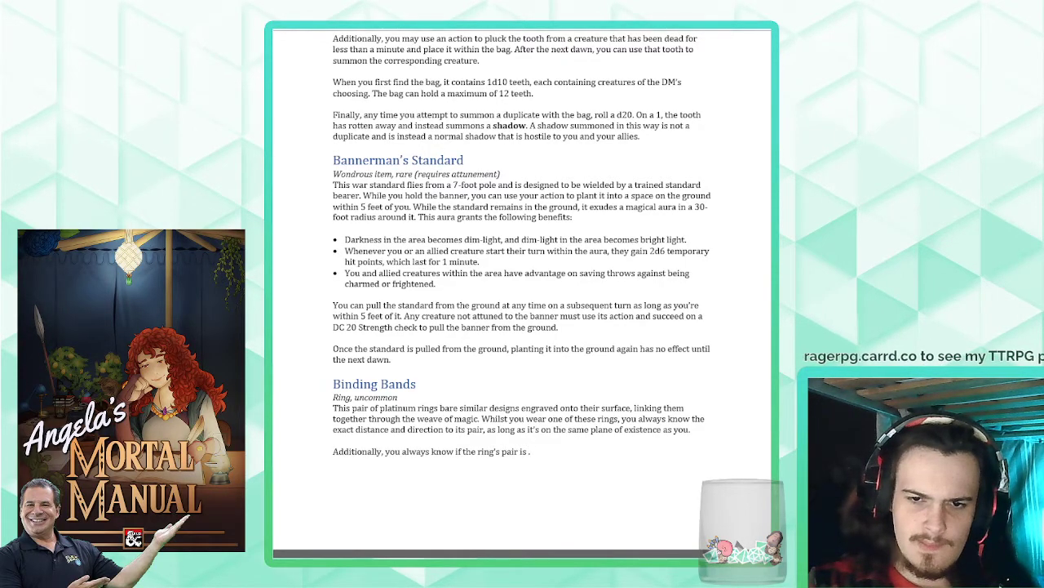
- Cut ", as long as it's on the same plane of existence as you" from the end of the first Binding Bands paragraph
drag(690, 429, 483, 432)
key(ctrl+x)
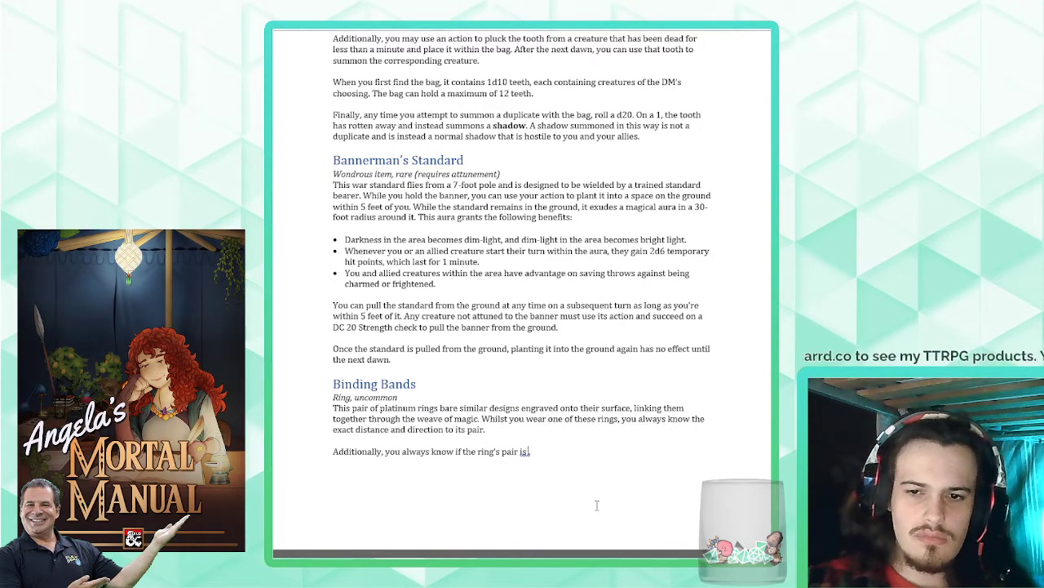
text(.)
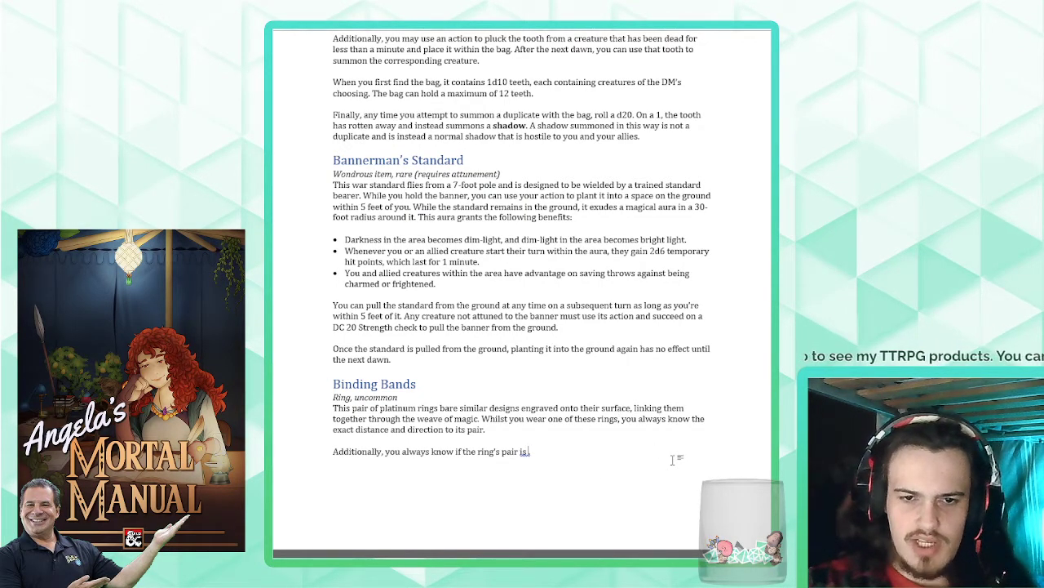
text( being worn by)
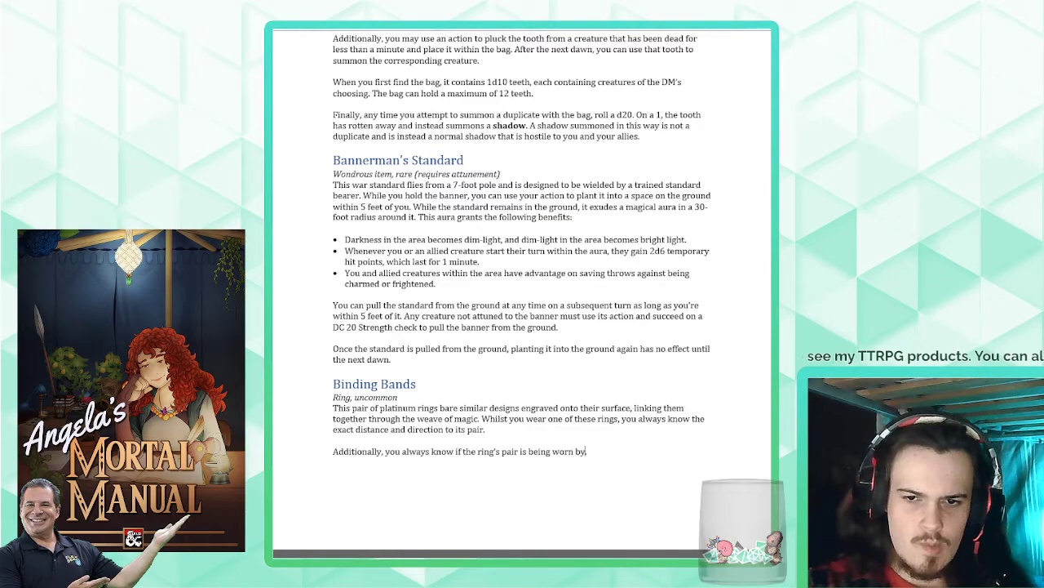
text( a creature familiar t)
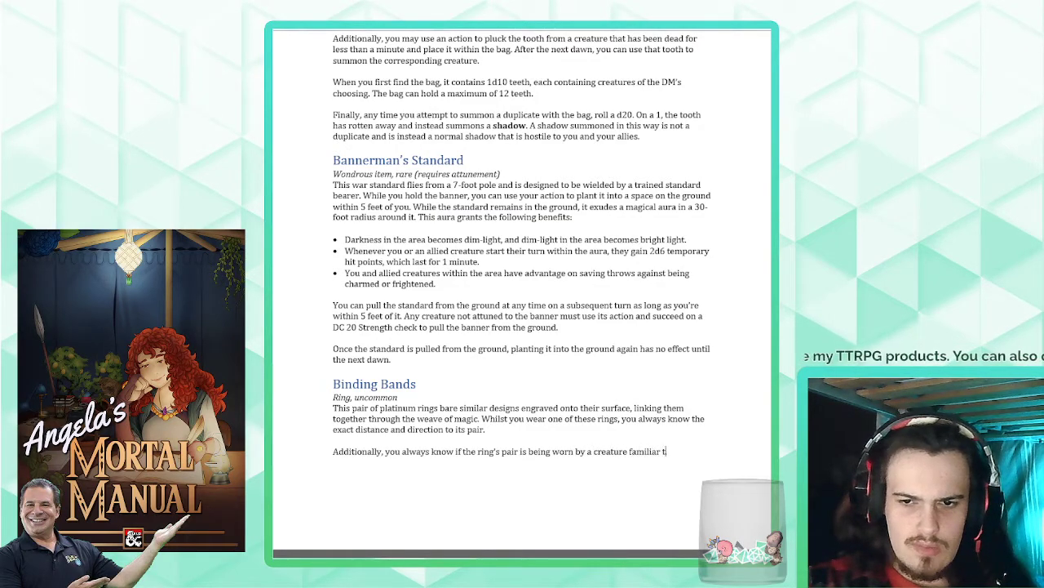
text(o you.)
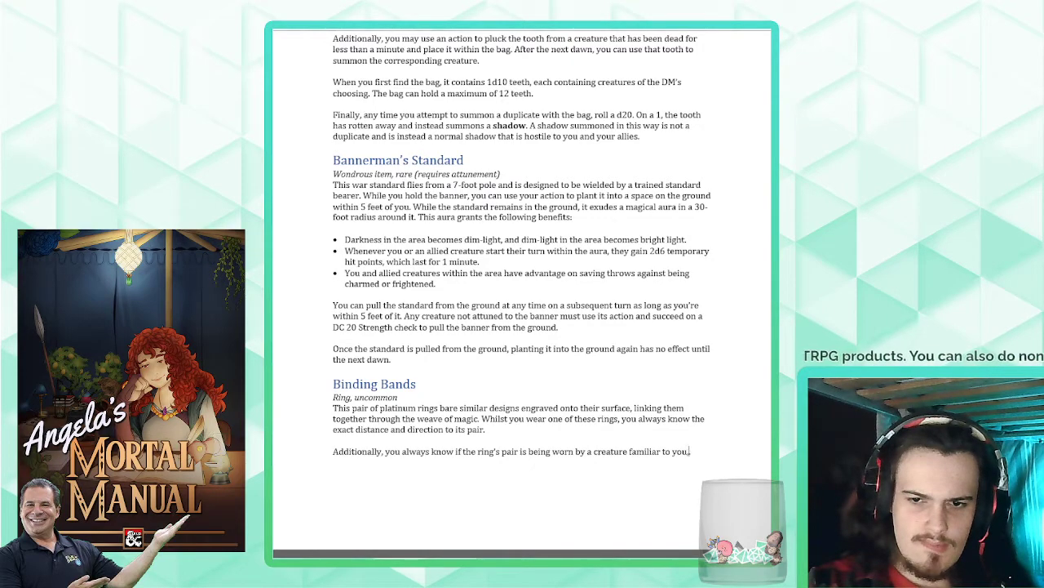
text(nd the)
- Extend the "Additionally" sentence with ", as well as the identity of that creature if they are familiar to you."
key(BackSpace)
key(BackSpace)
key(BackSpace)
key(BackSpace)
key(BackSpace)
key(BackSpace)
key(BackSpace)
key(BackSpace)
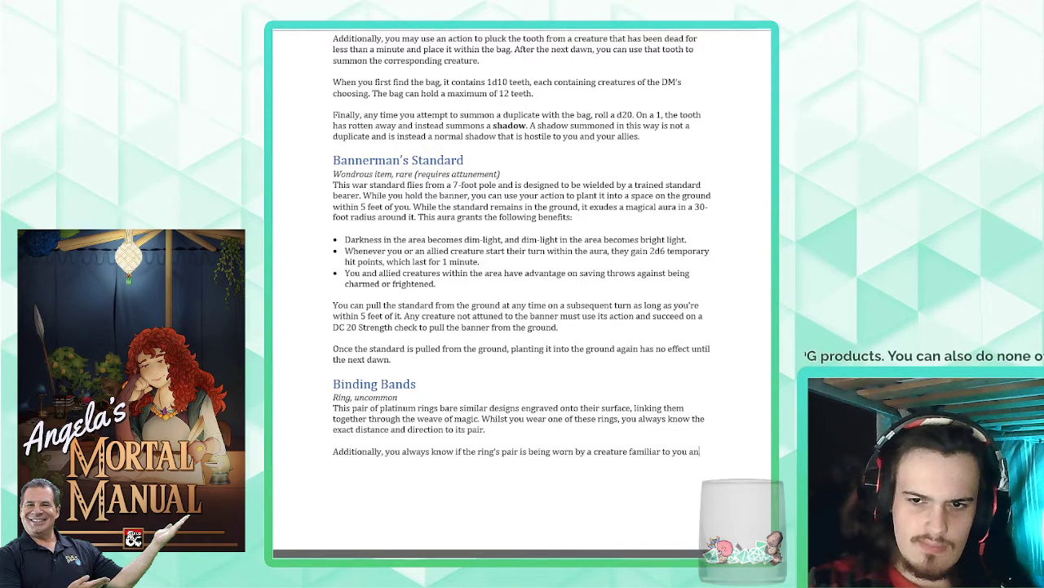
text(, as well as the)
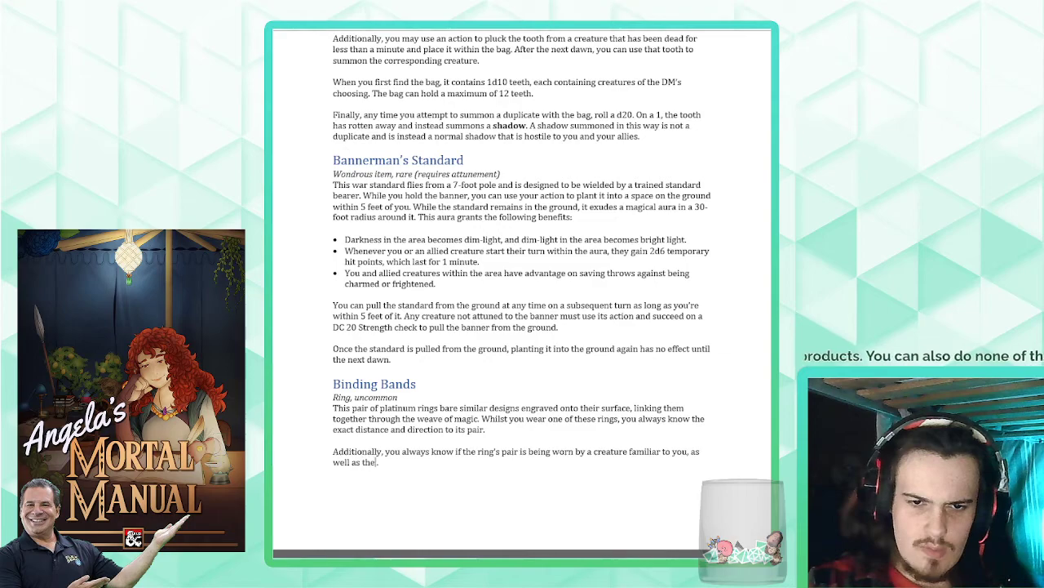
text( identity of that crea)
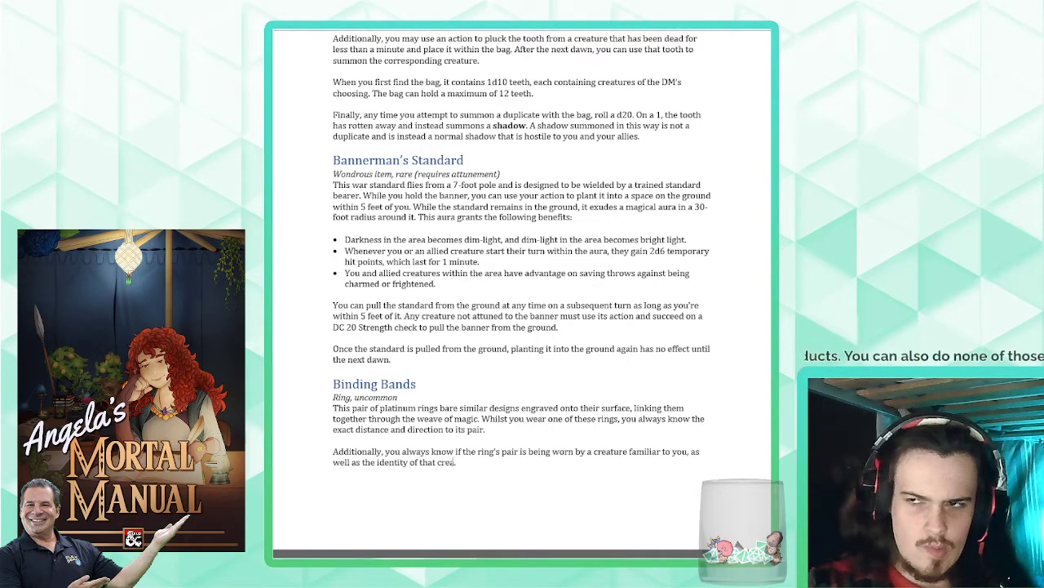
text(ture if they are familiar to you.)
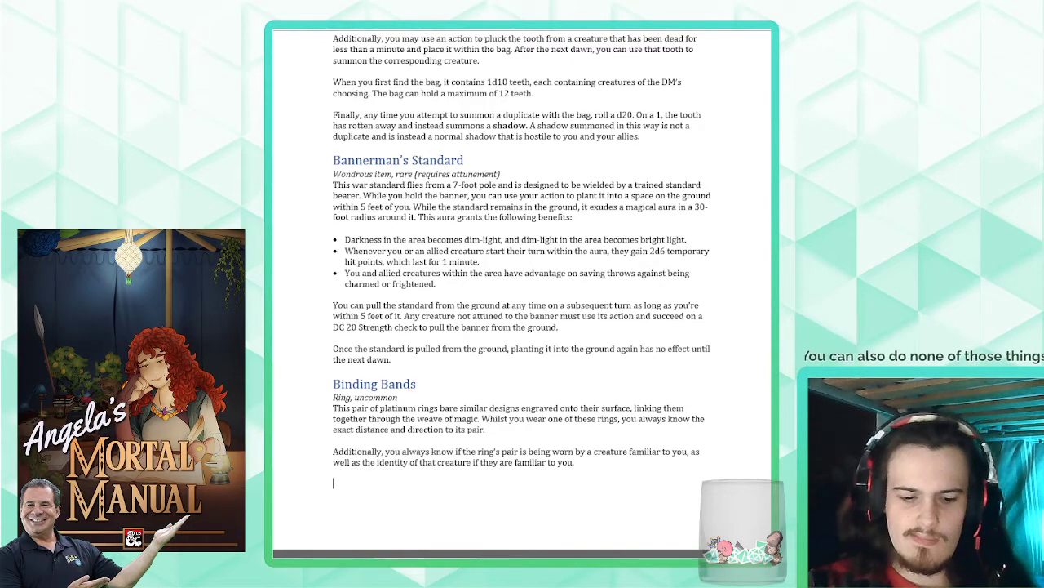
text(The)
- Start a new paragraph below the "Additionally" paragraph with "You lose these benefits if you"
key(BackSpace)
key(BackSpace)
key(BackSpace)
key(BackSpace)
text(You)
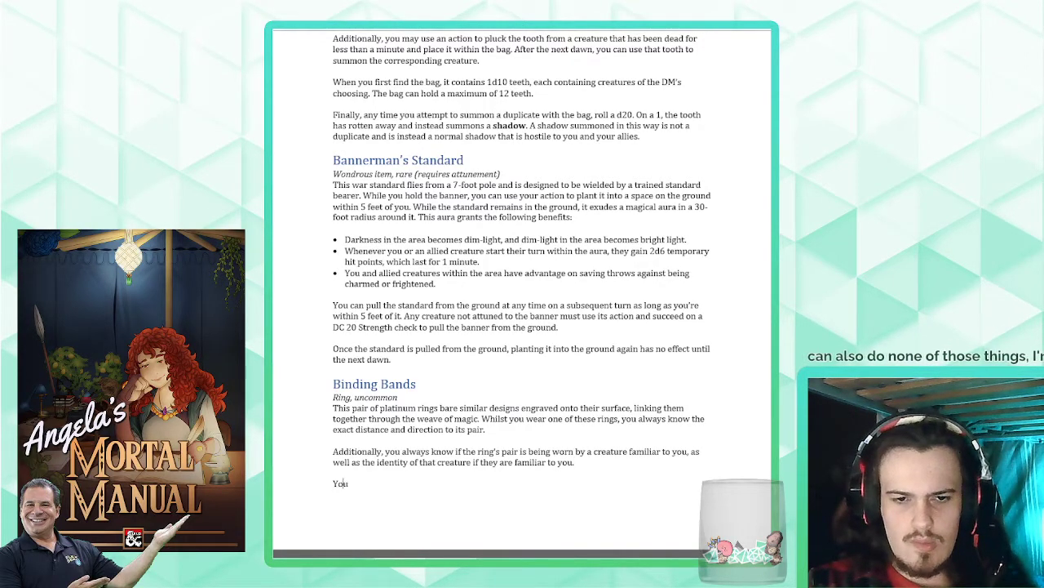
text( lose these benefits if you )
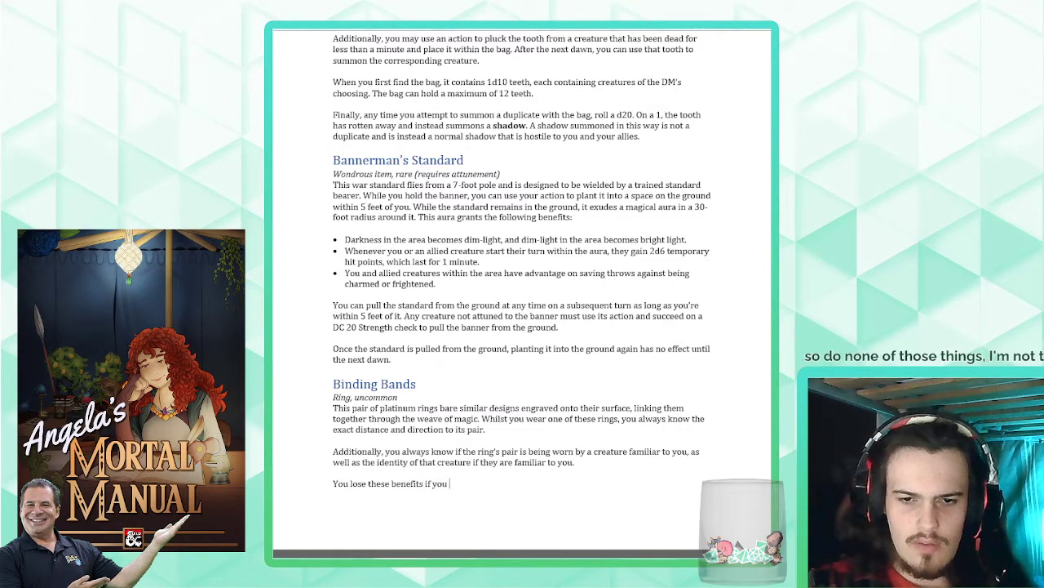
text(todoff the ri)
text(n)
- Continue the new paragraph with "doff the ring, or if the rings are ever"
key(BackSpace)
key(BackSpace)
key(BackSpace)
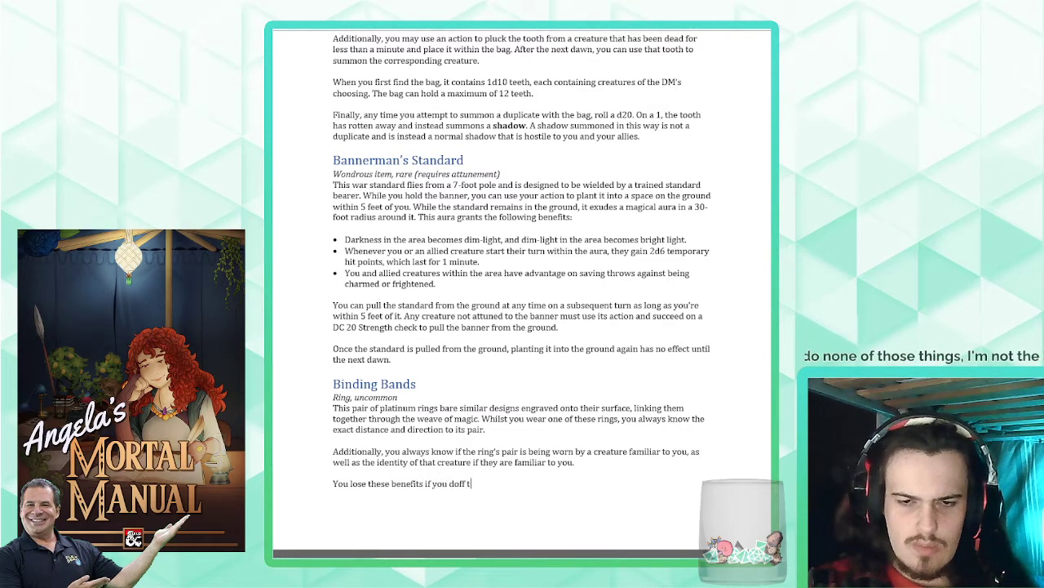
text(ring, or )
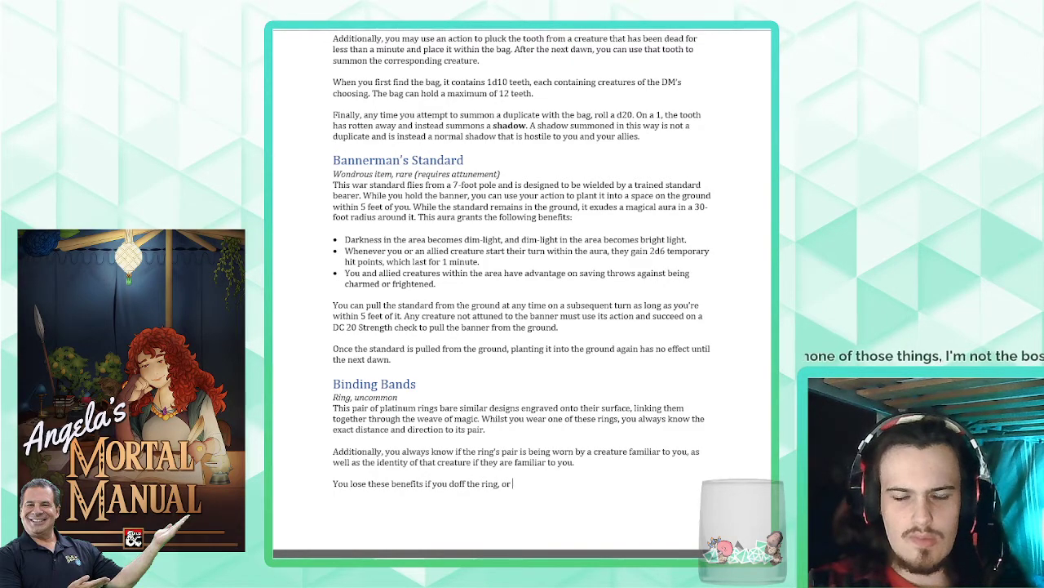
text(if the ring)
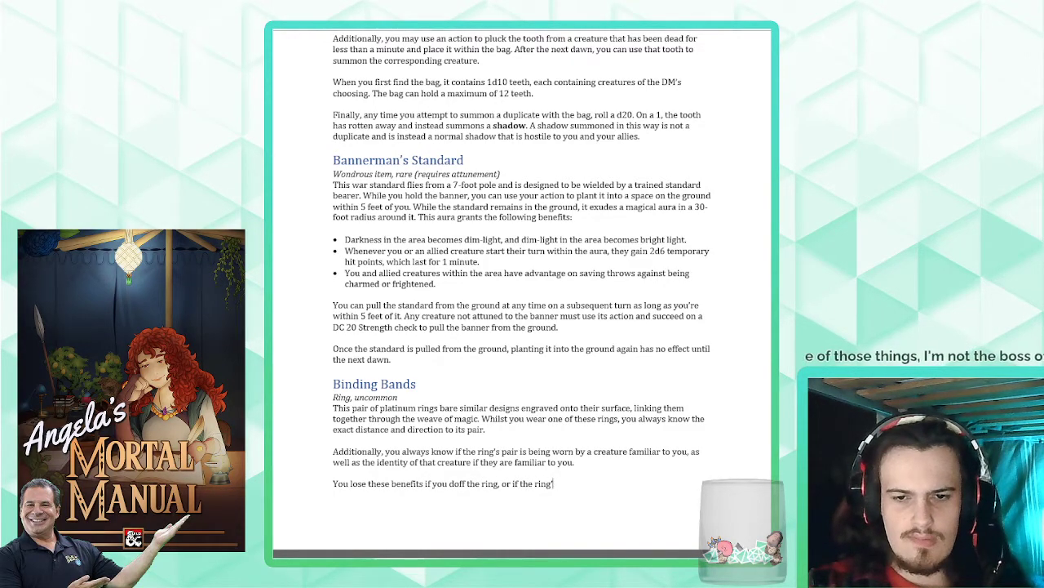
text(s are ever)
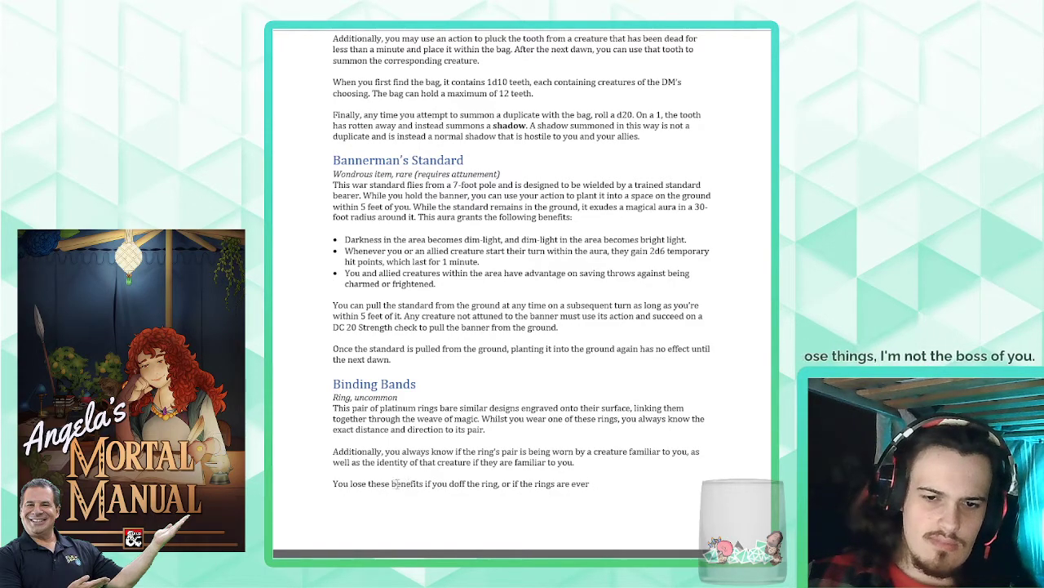
- Replace "You lose these benefits" at the start of the last Binding Bands paragraph with "These benefits are supressed"
drag(426, 483, 333, 483)
key(BackSpace)
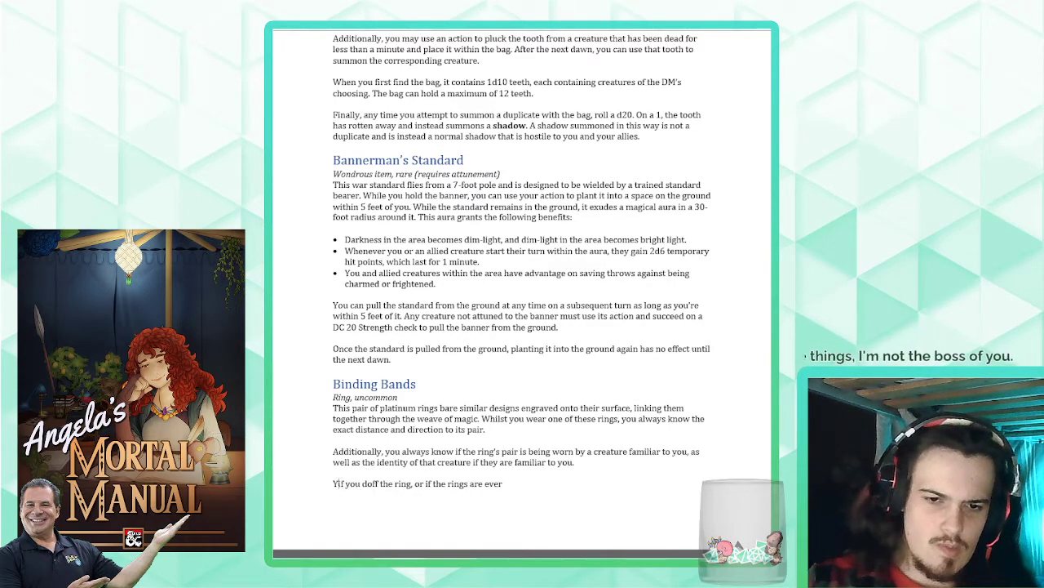
text(These benefits are re)
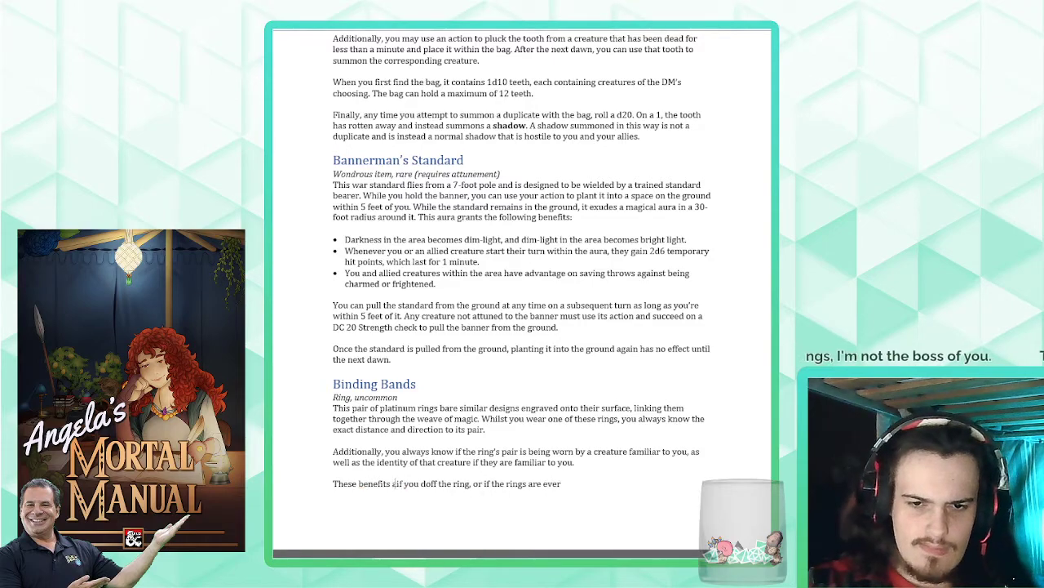
key(BackSpace)
key(BackSpace)
text(supressed)
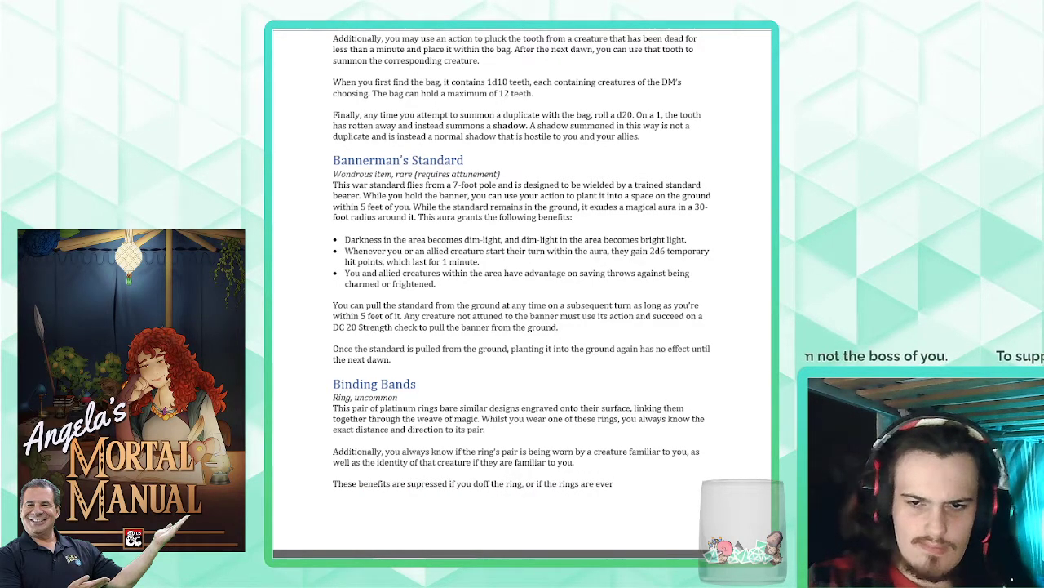
click(648, 483)
text(on)
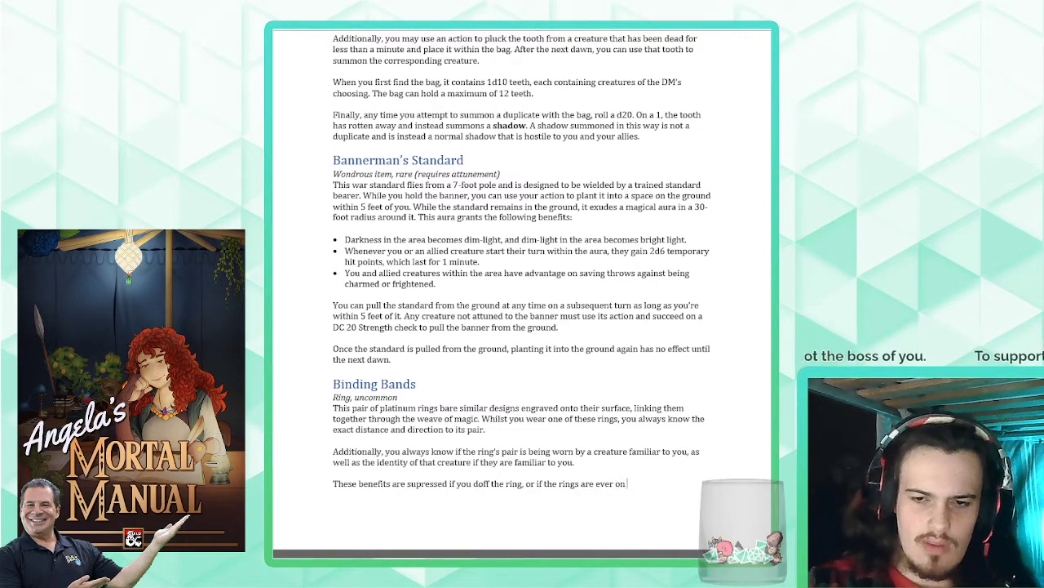
text( a differe)
key(BackSpace)
key(BackSpace)
key(BackSpace)
key(BackSpace)
key(BackSpace)
key(BackSpace)
key(BackSpace)
key(BackSpace)
key(BackSpace)
key(BackSpace)
key(BackSpace)
key(BackSpace)
key(BackSpace)
key(BackSpace)
key(BackSpace)
key(BackSpace)
key(BackSpace)
key(BackSpace)
key(BackSpace)
key(BackSpace)
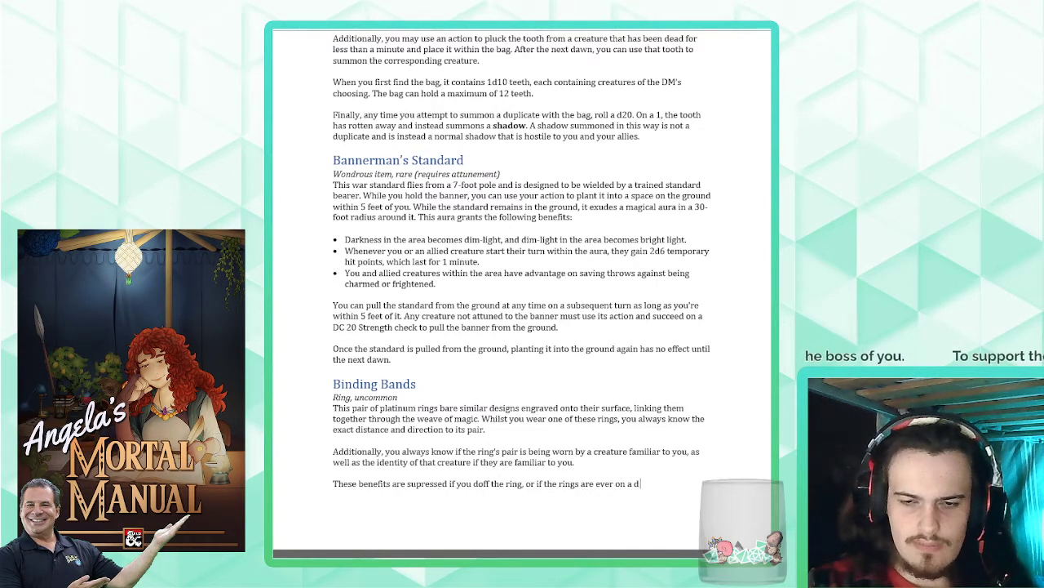
- Rewrite the end of the sentence after "doff the ring, or" as "whilst the rings are on different planes of existence."
text(whilst the rings are d)
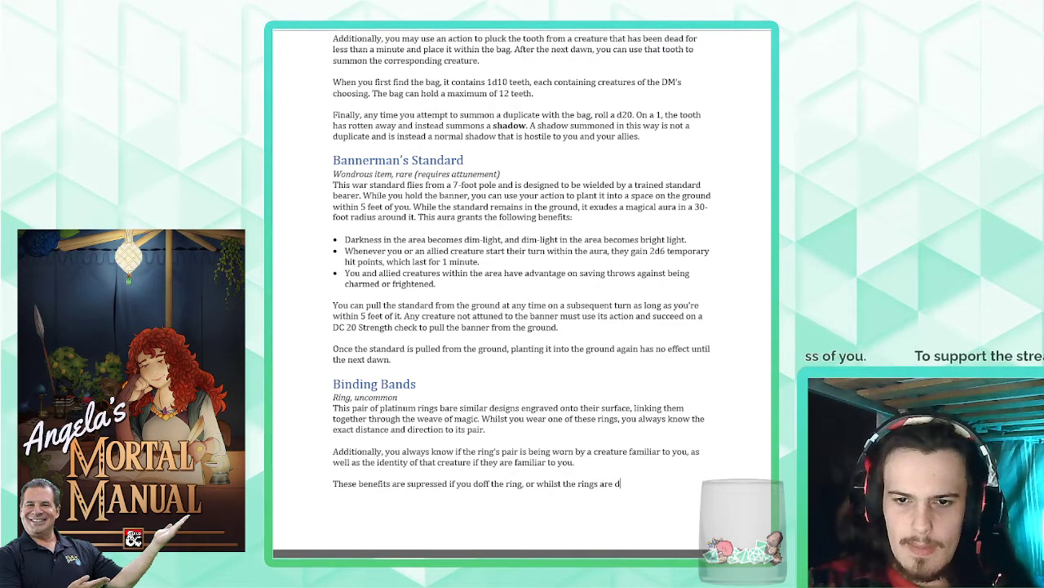
key(BackSpace)
text(on)
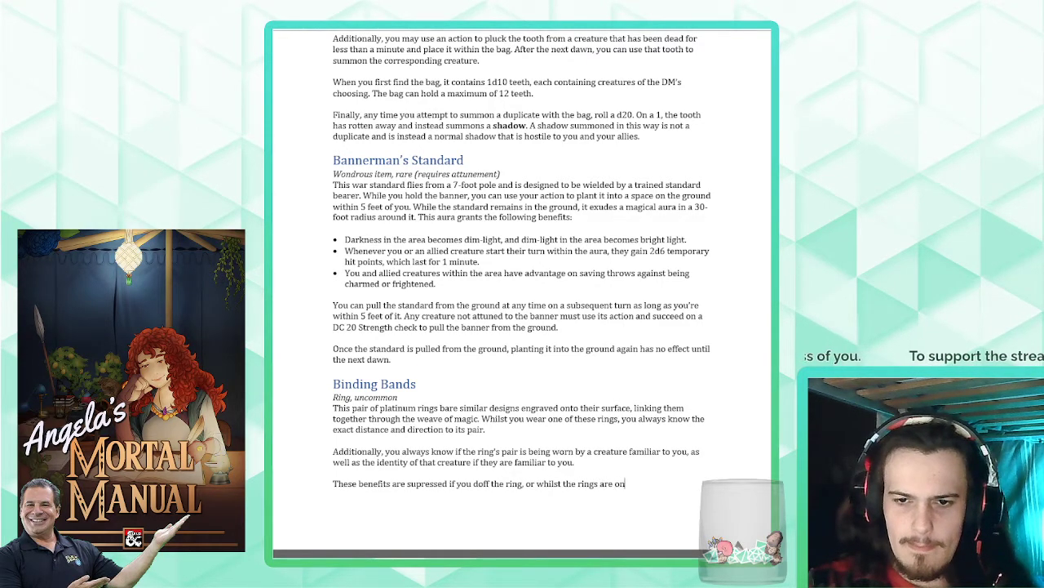
text( different pla)
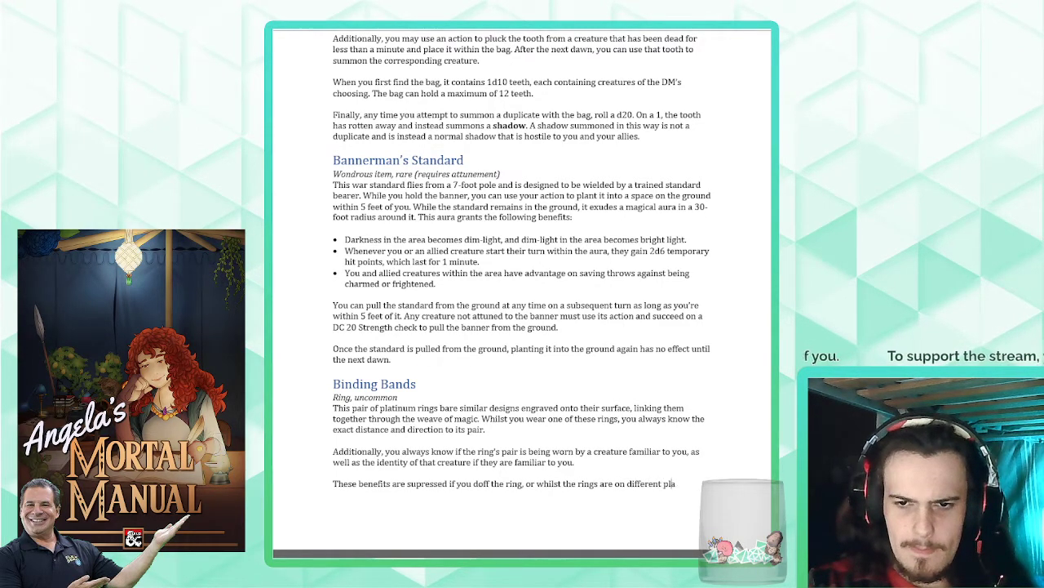
text(nes of existence.)
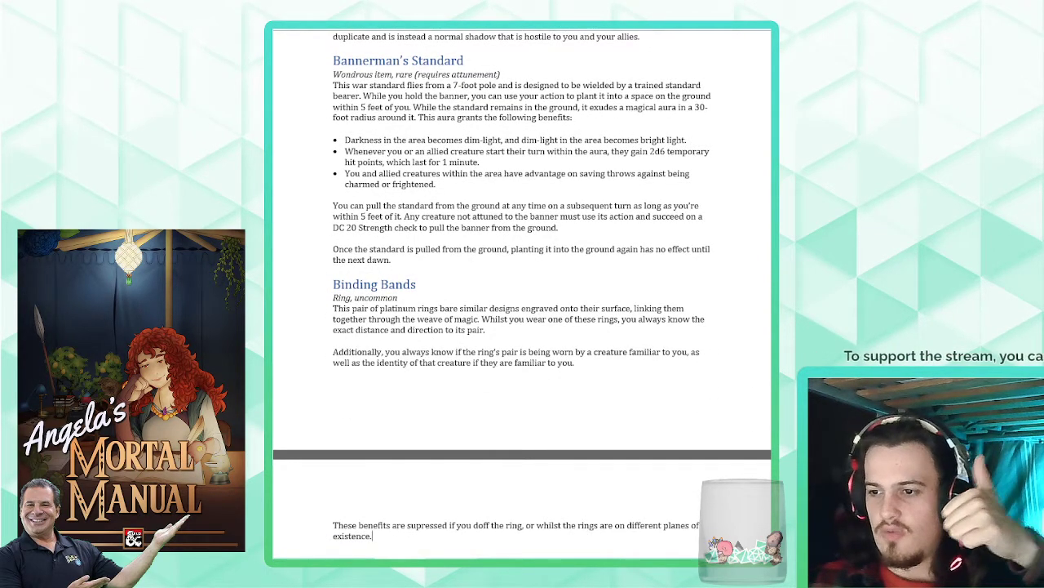
- Start a new item entry below the Binding Bands description with the heading "Blightblade"
key(Return)
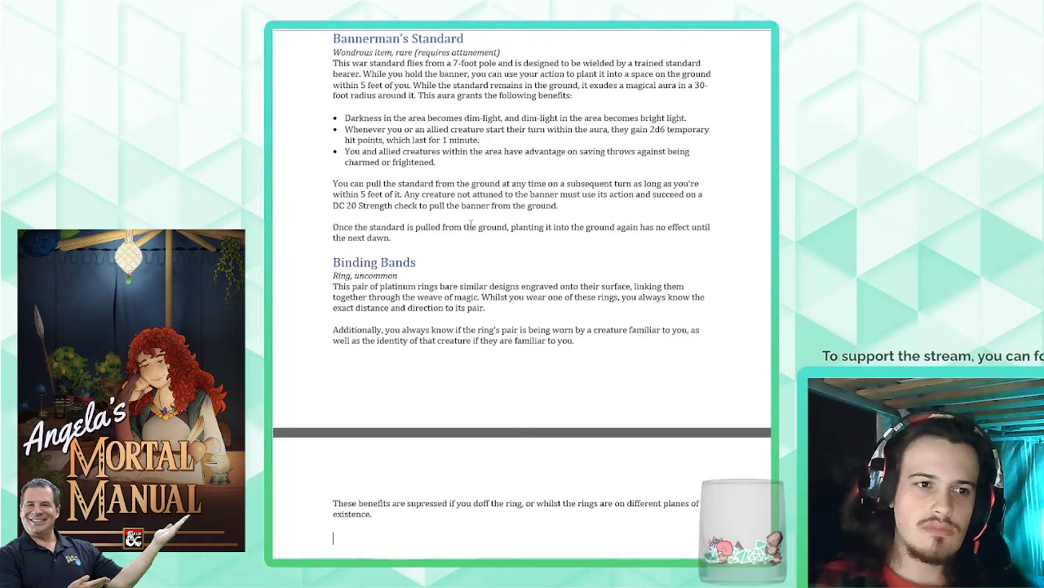
scroll(494, 351, down, 2)
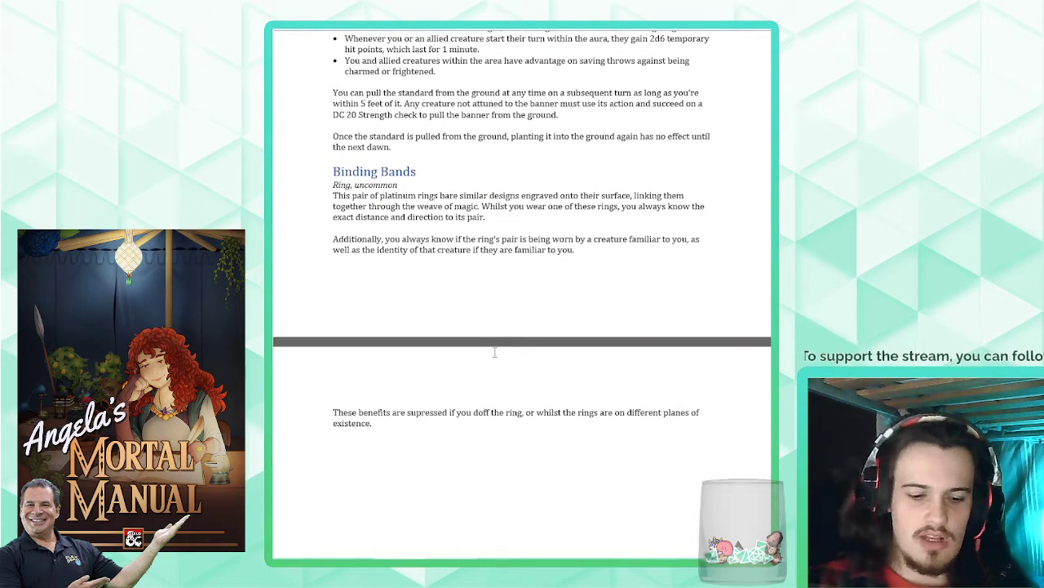
text(Blightblade )
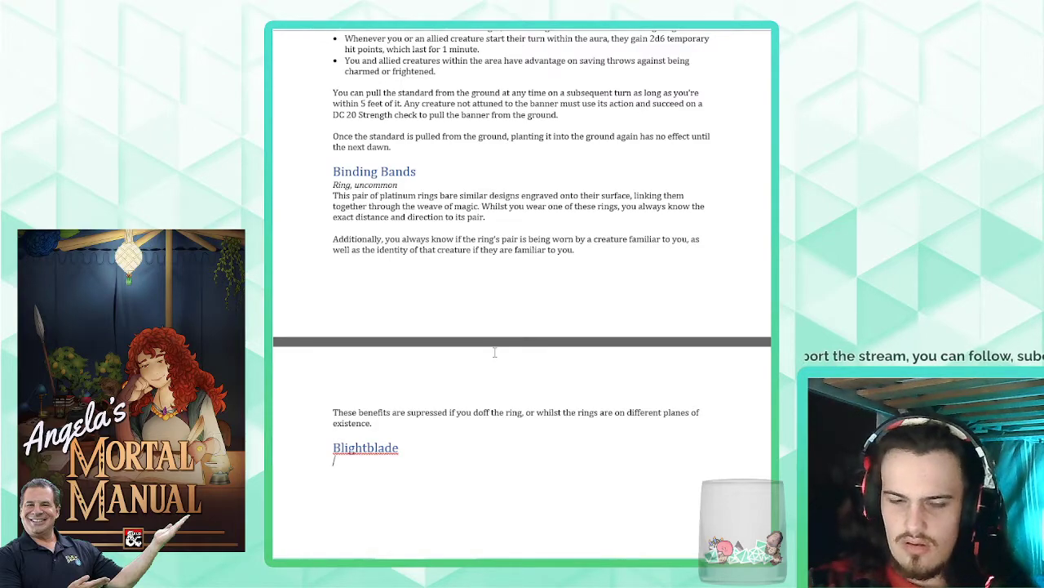
text(Weapon (any)
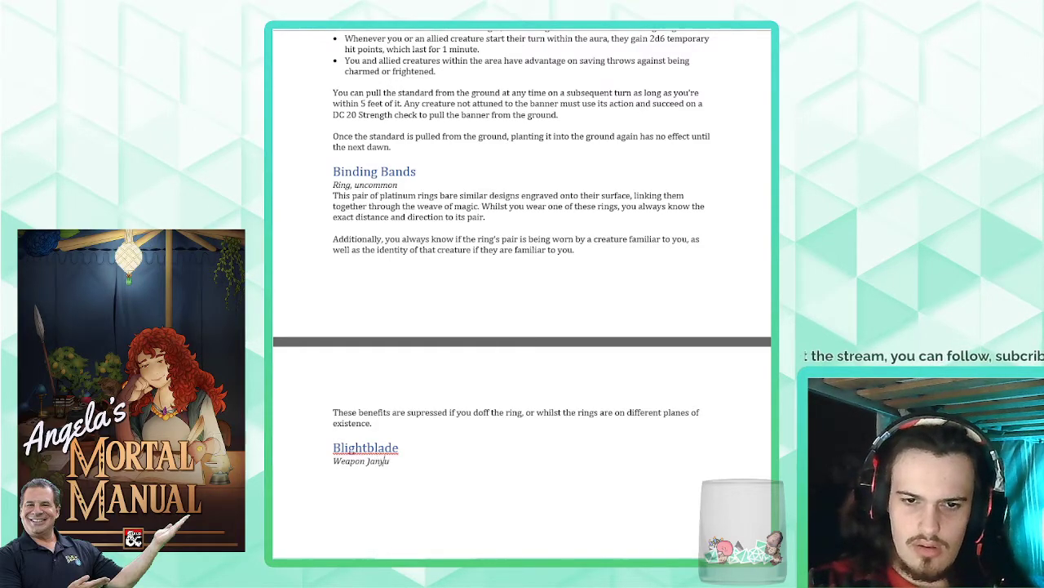
- Add the italic item type line "Weapon (any sword), rare (requires attunement)" under the Blightblade heading
key(BackSpace)
key(BackSpace)
key(BackSpace)
key(BackSpace)
key(BackSpace)
text((any sword)
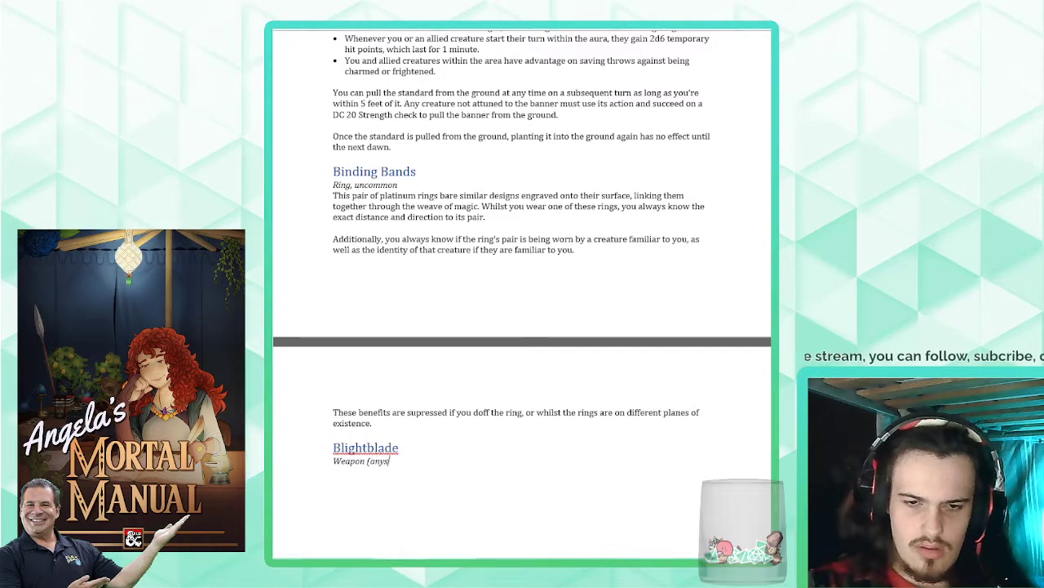
key(BackSpace)
key(BackSpace)
key(BackSpace)
key(BackSpace)
key(BackSpace)
text(sword), )
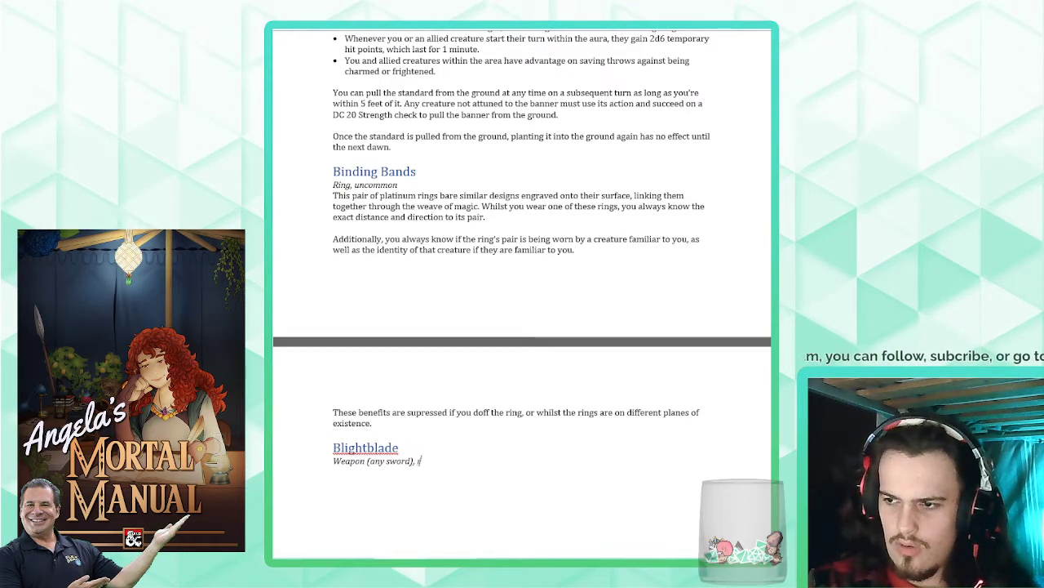
text(rare (requires at)
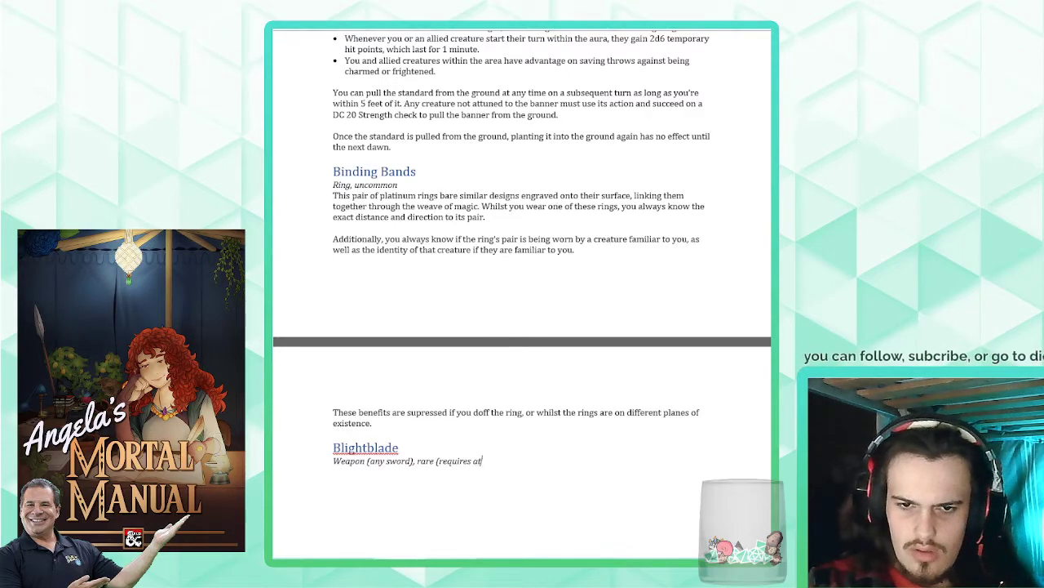
text(tunement))
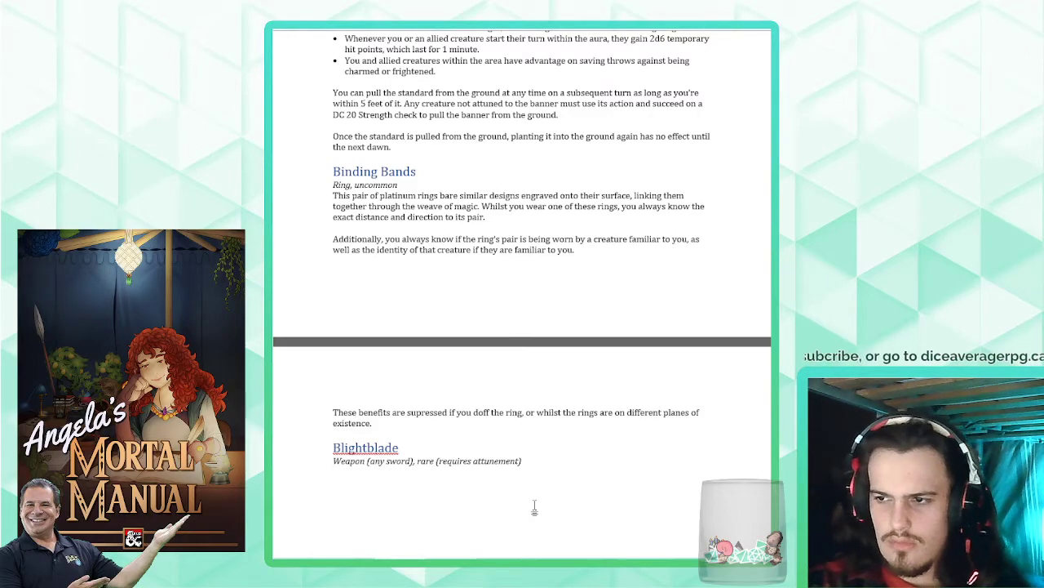
- Begin the Blightblade description below the type line with "This serrated, black blade"
text(This )
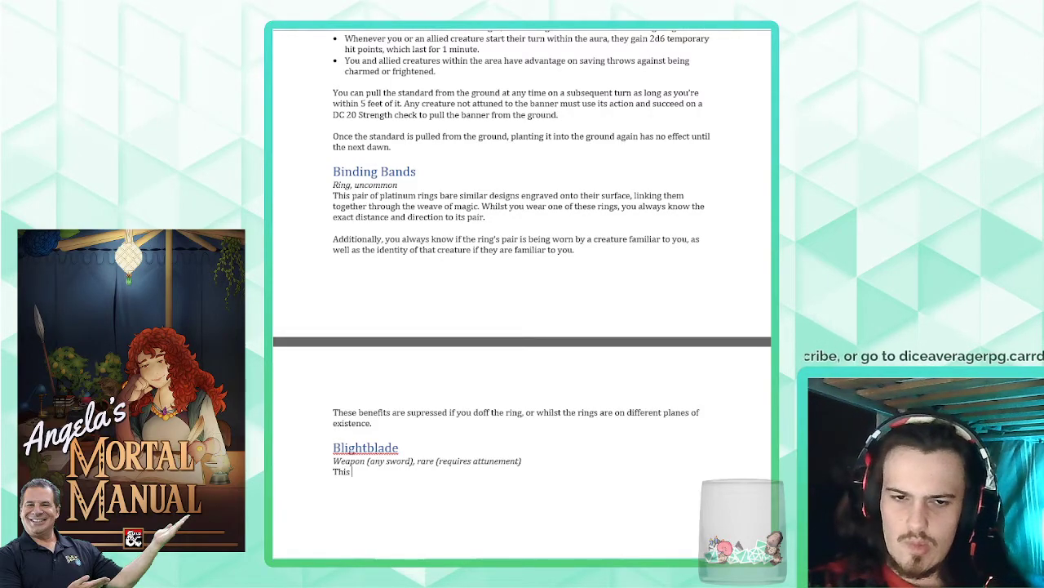
text(serrated)
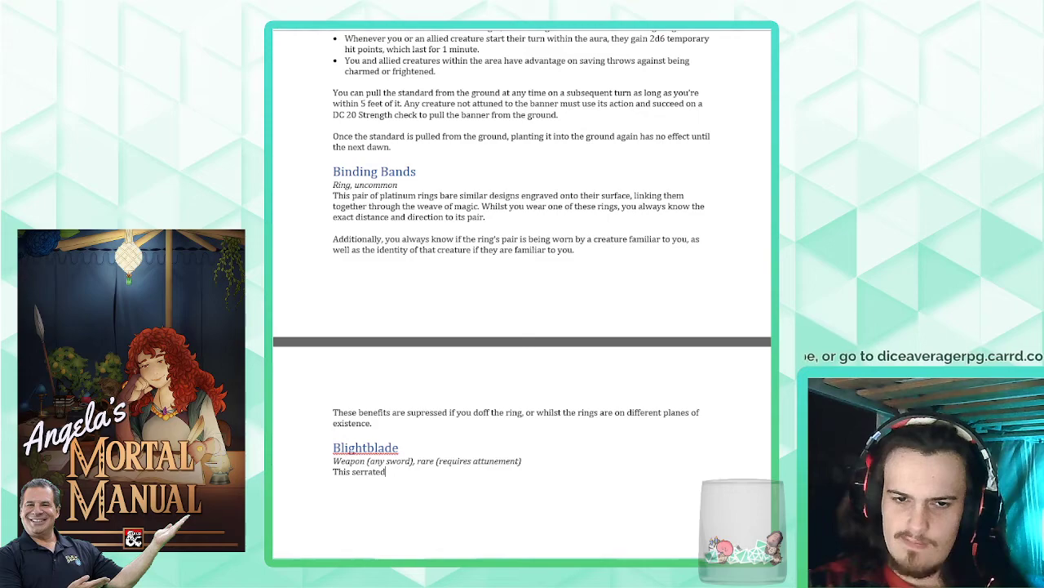
key(BackSpace)
text(d, black)
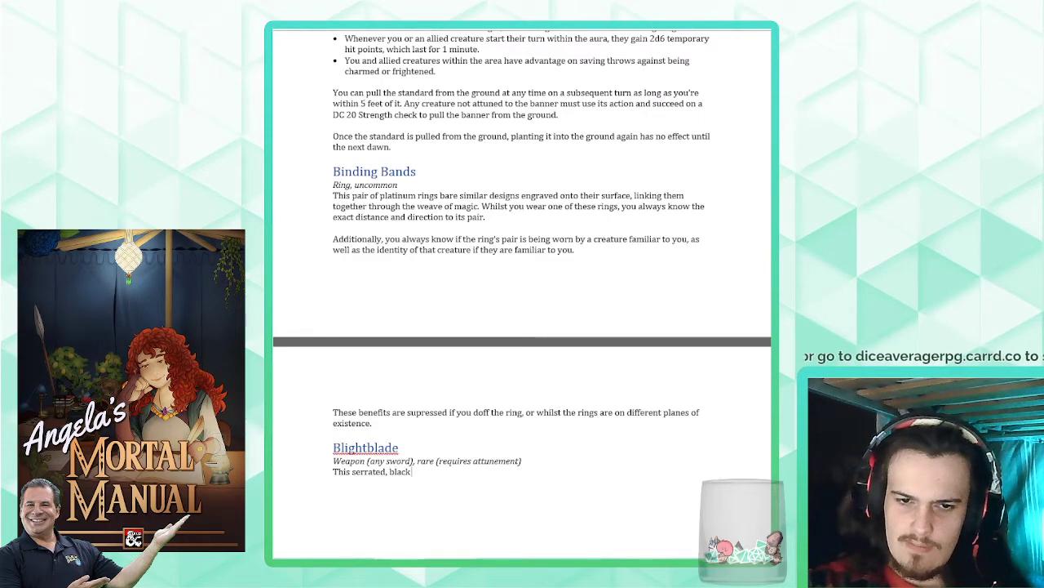
text( blade)
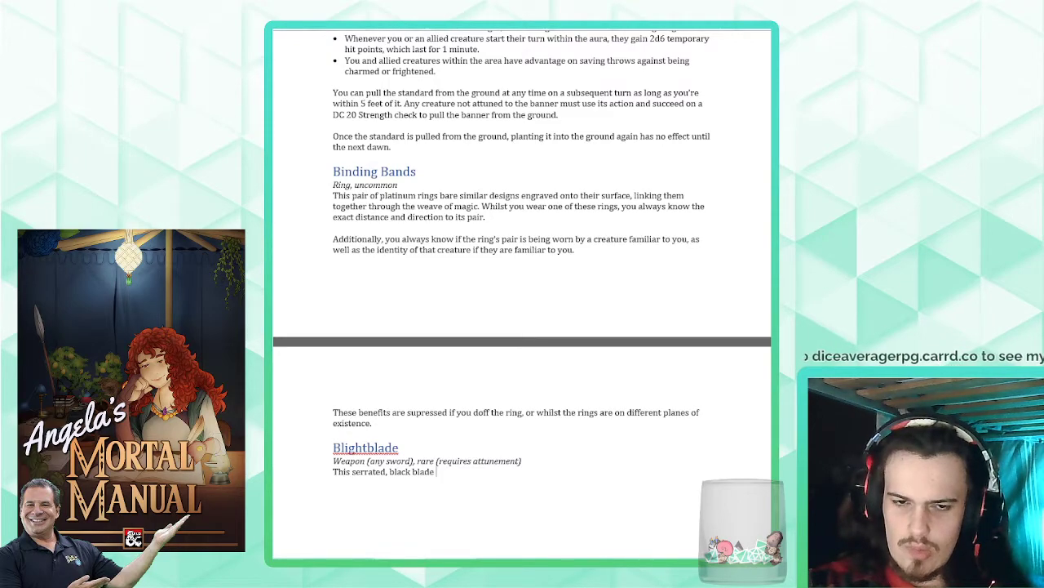
text( has its handle)
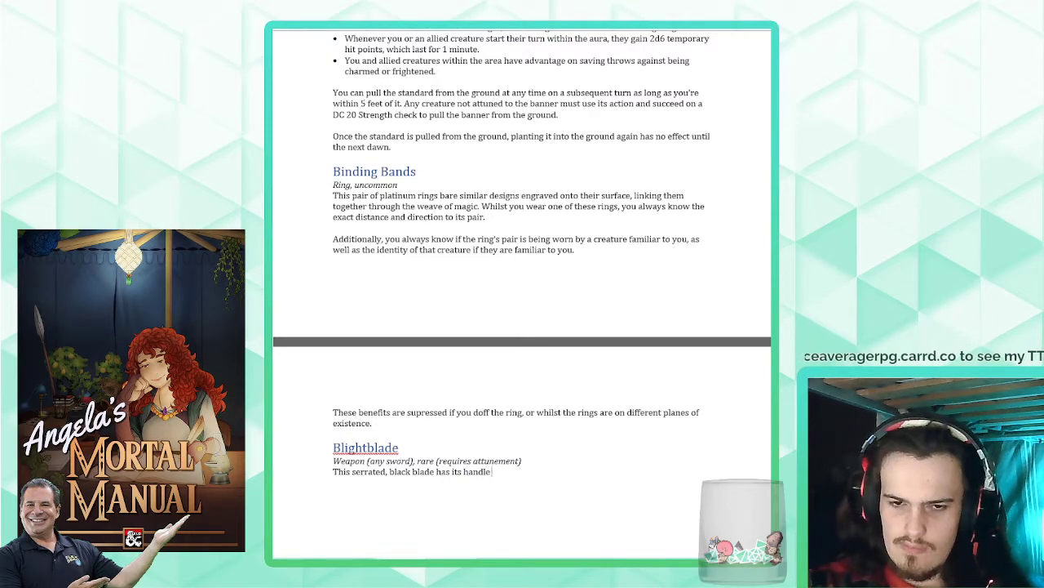
text( bound with)
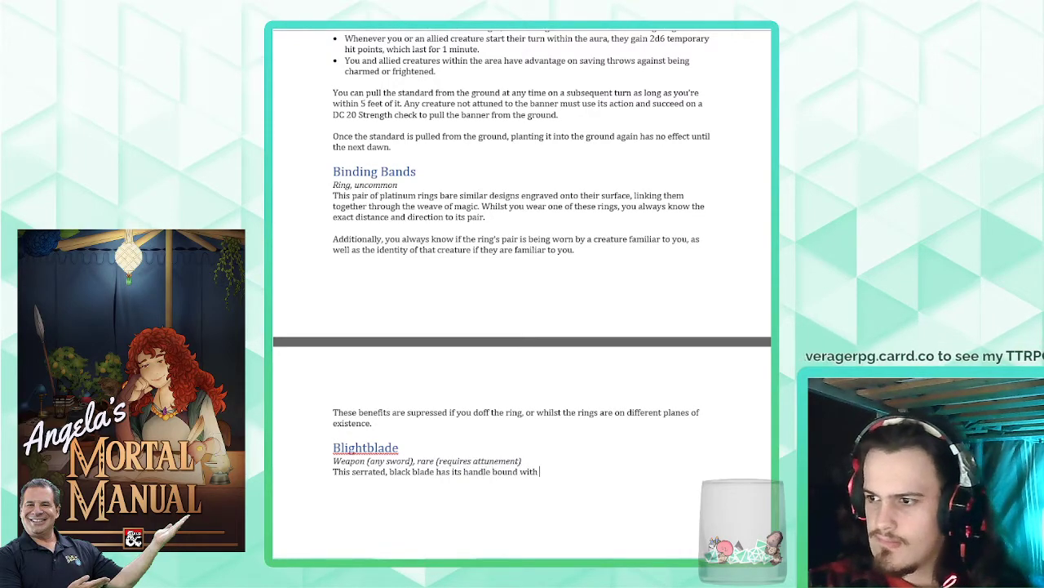
- Complete the description sentence with "has its handle bound with dark, blighted vines."
text(blight)
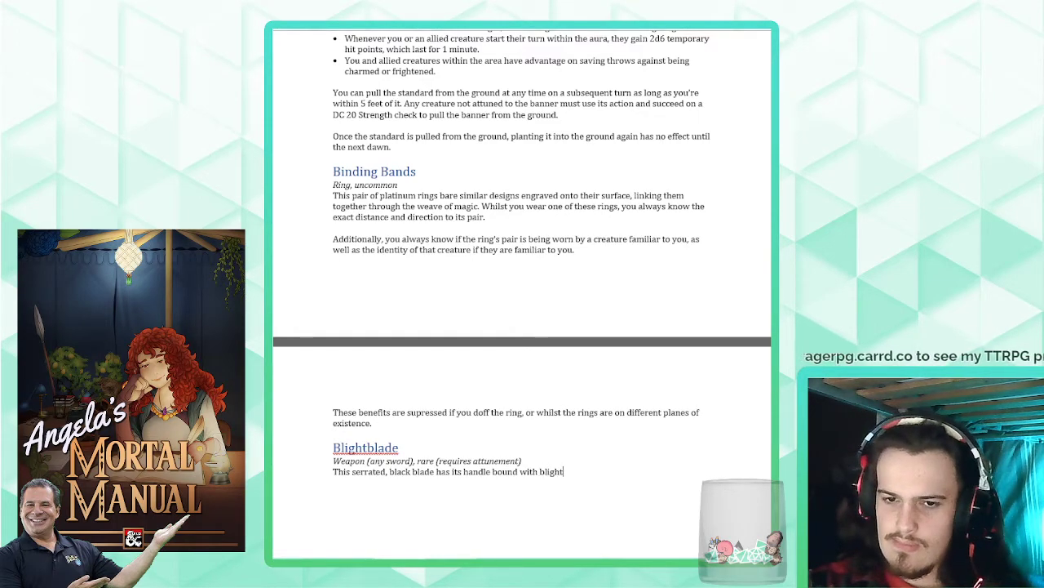
text(ed)
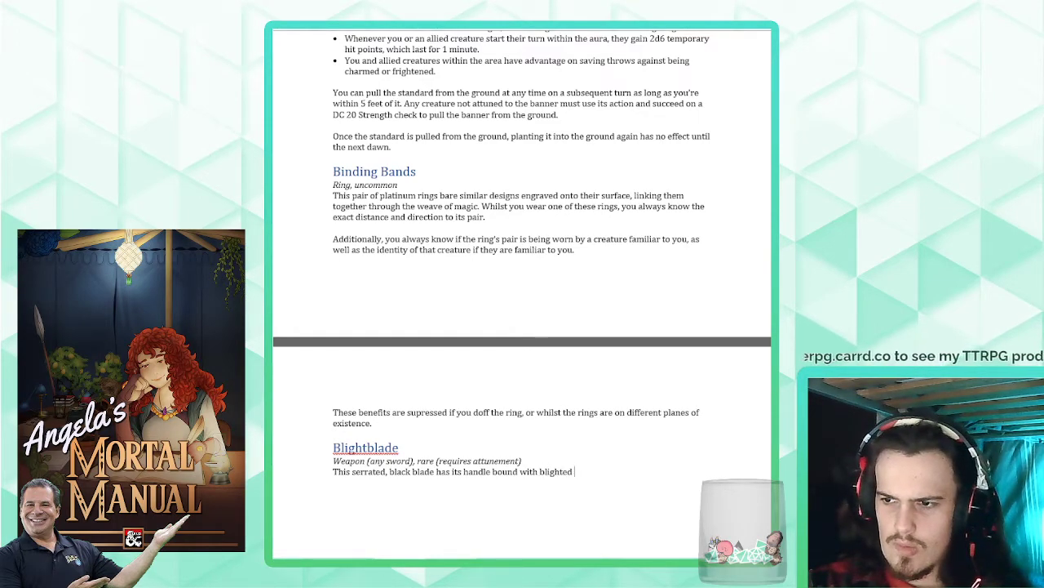
key(ctrl+BackSpace)
text(dark)
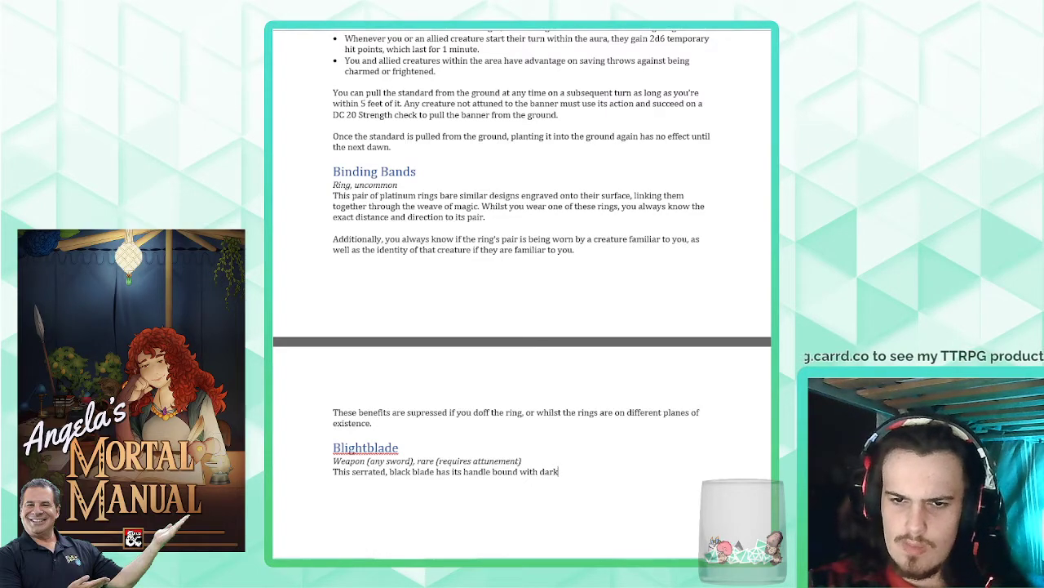
text(, blighted vines.)
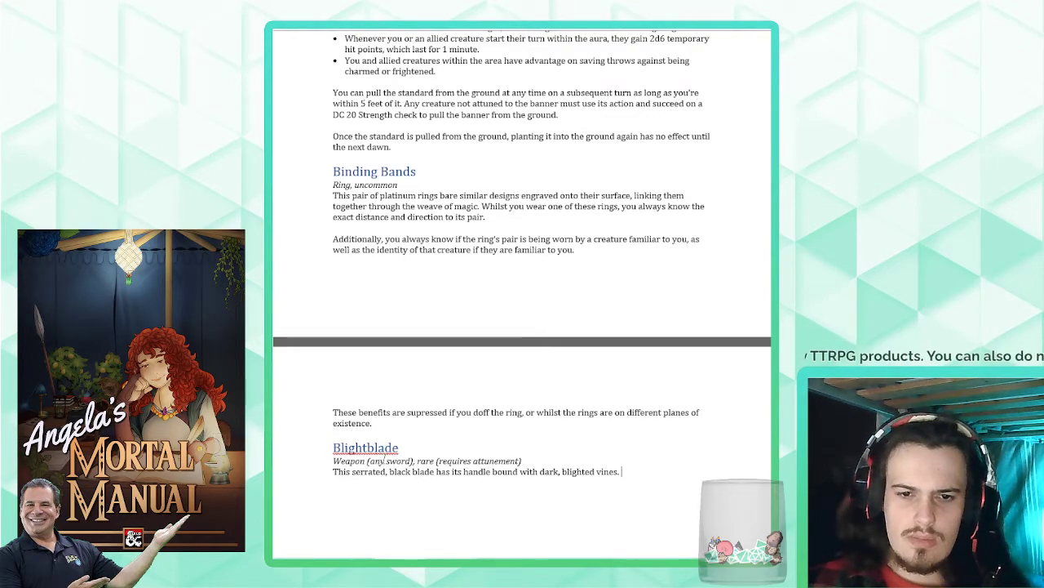
- Rename the Blightblade heading to "Blight Weapon" and shorten the weapon type in the line below to "(any)"
drag(402, 447, 368, 447)
text(Weapon)
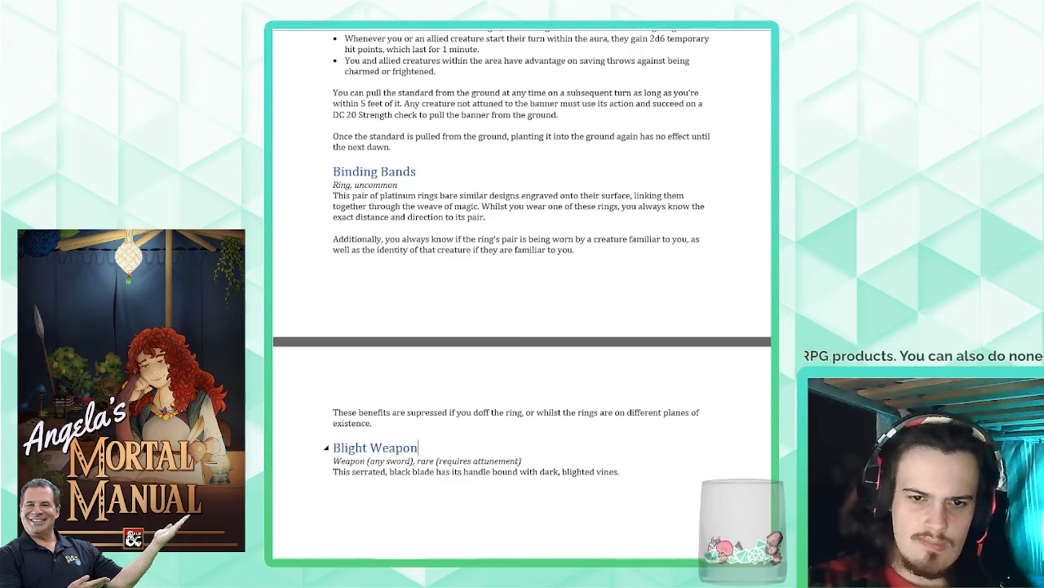
double_click(405, 462)
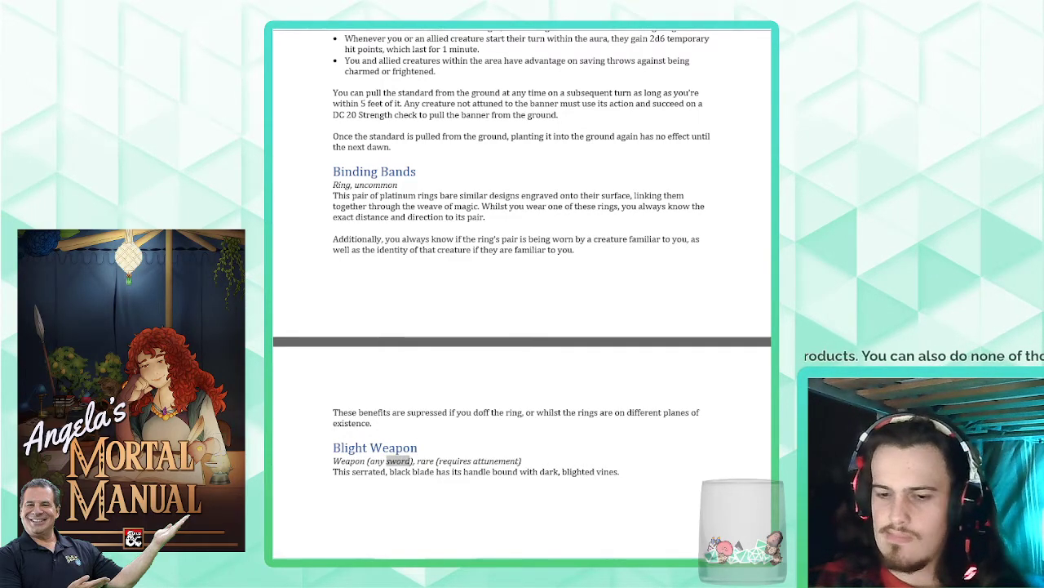
key(Right)
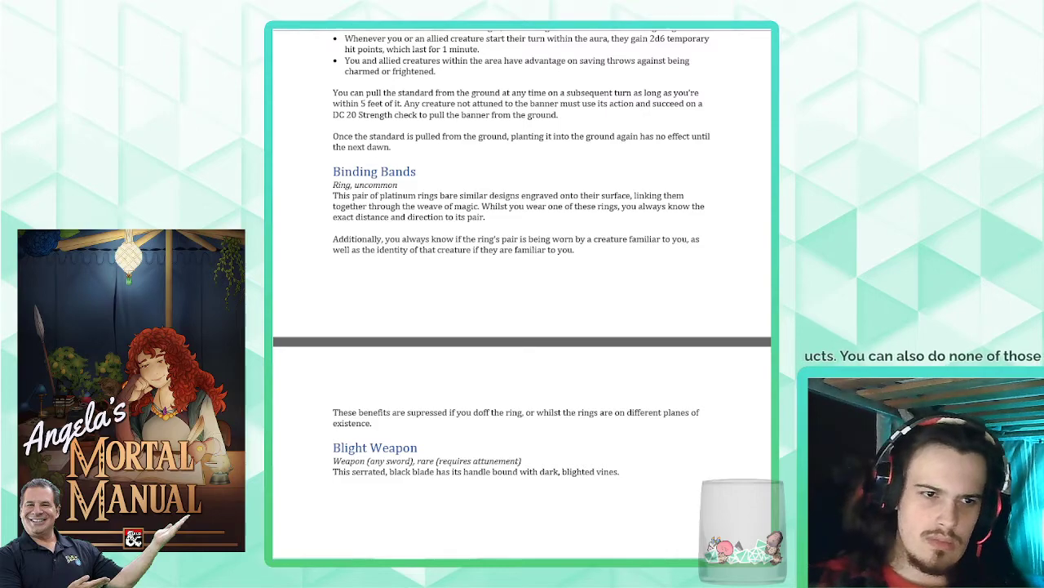
double_click(401, 461)
click(400, 461)
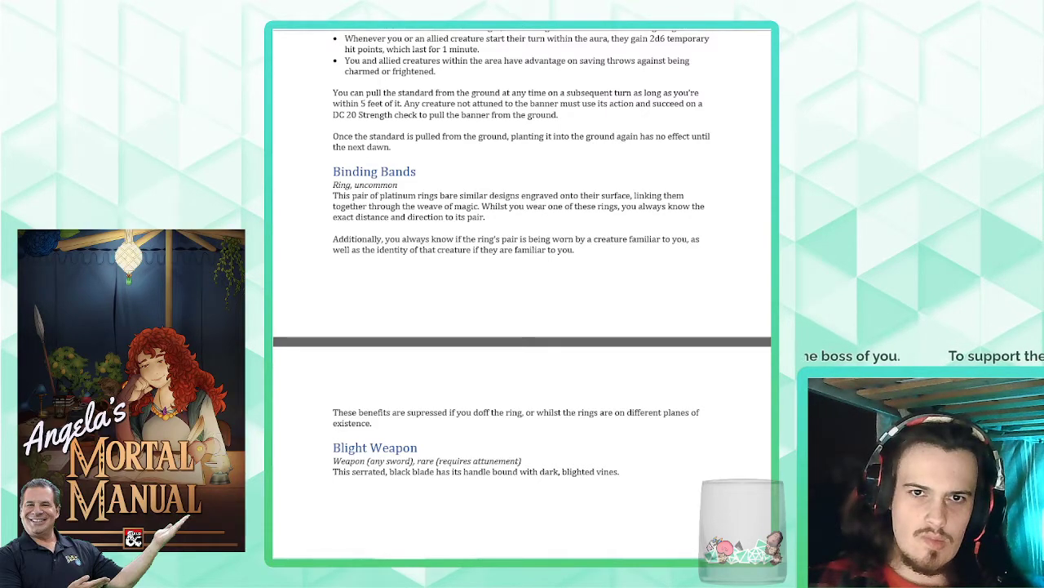
double_click(399, 460)
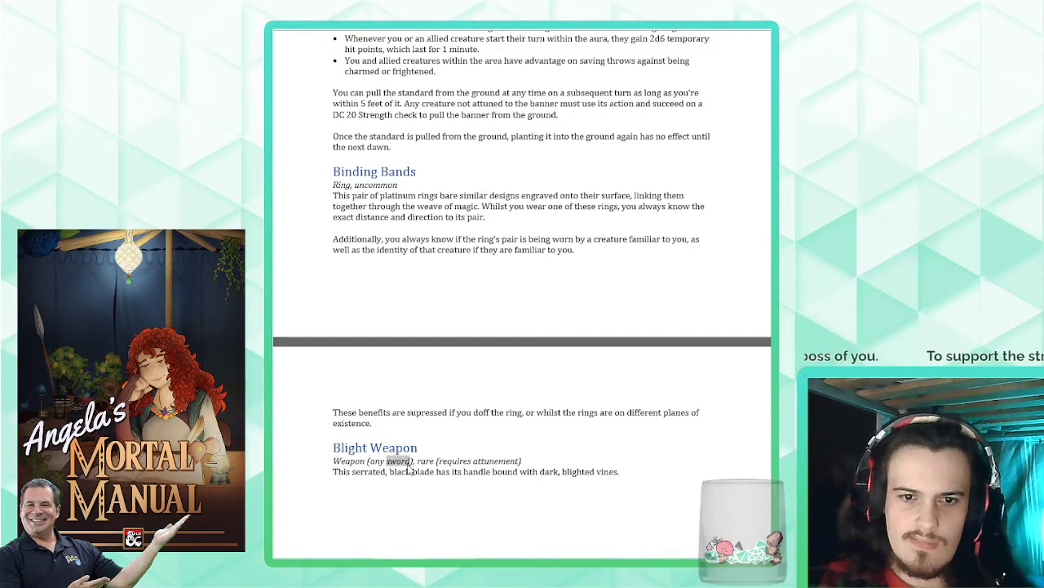
key(BackSpace)
key(BackSpace)
- Rewrite the Blight Weapon description after "This" as "wicked weapon has its handle bound with blightened black vines."
click(630, 471)
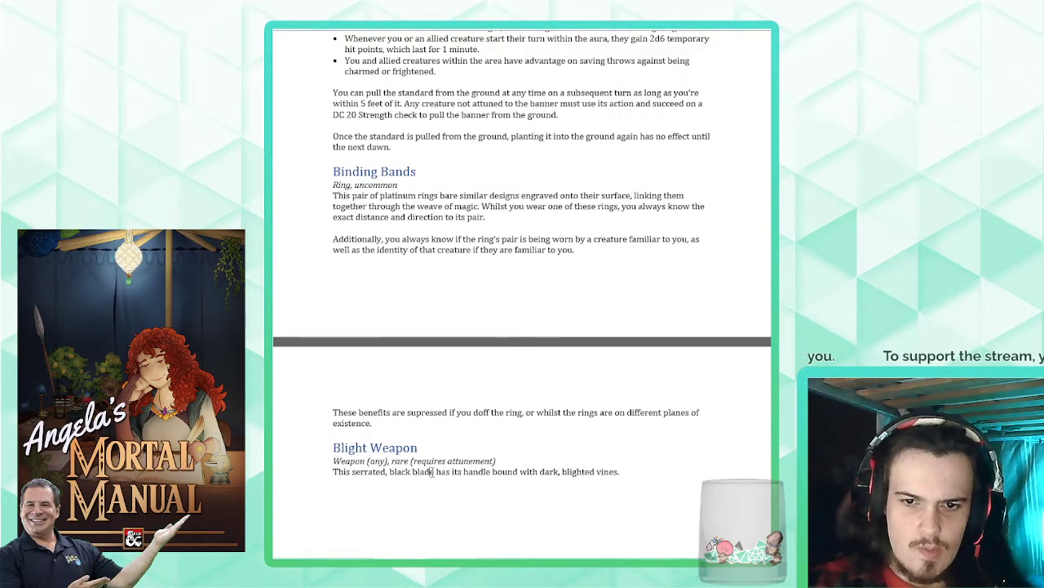
drag(635, 471, 361, 481)
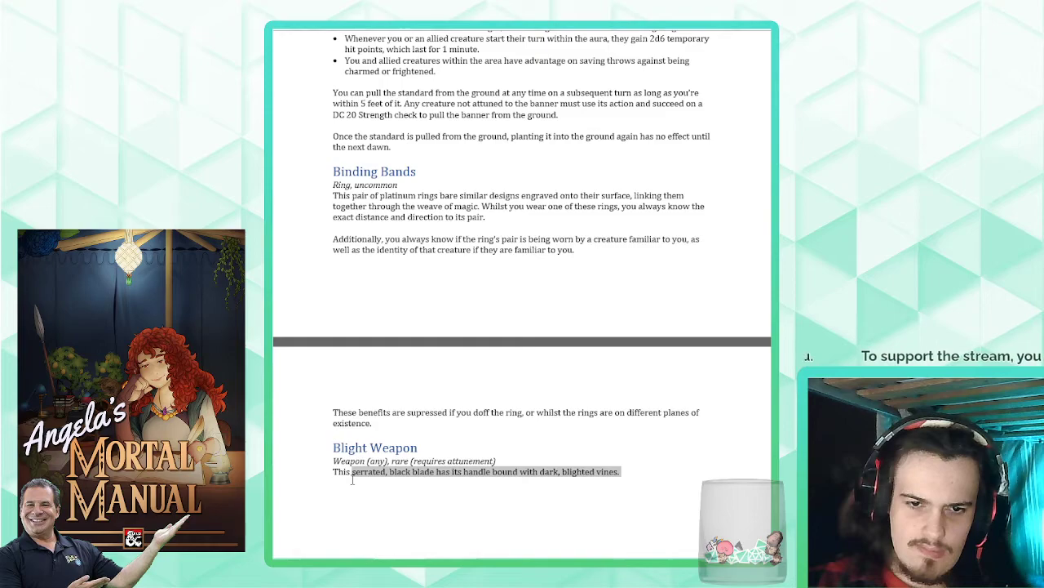
text(wicked)
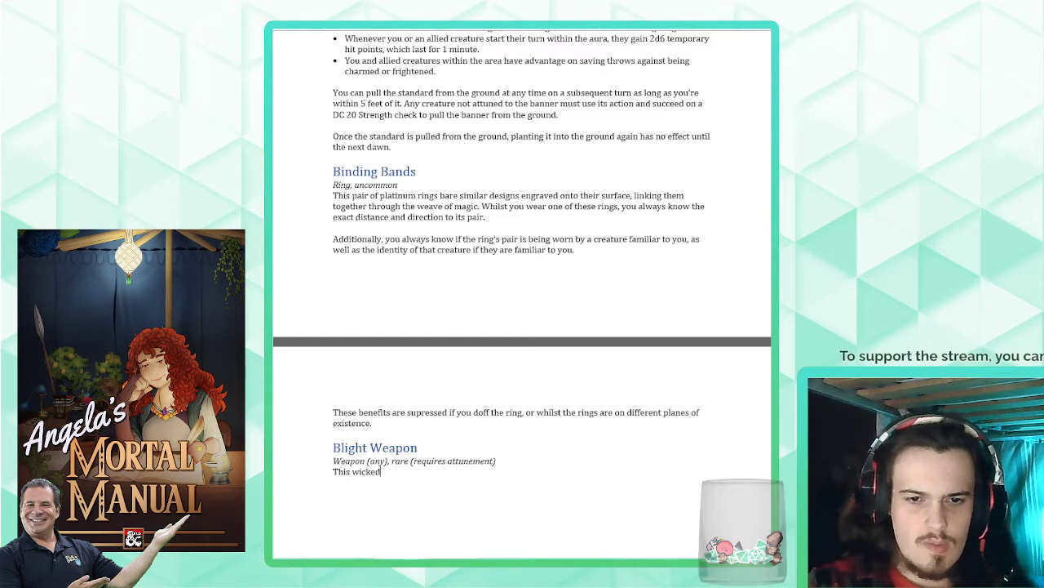
text( weapon is bound with)
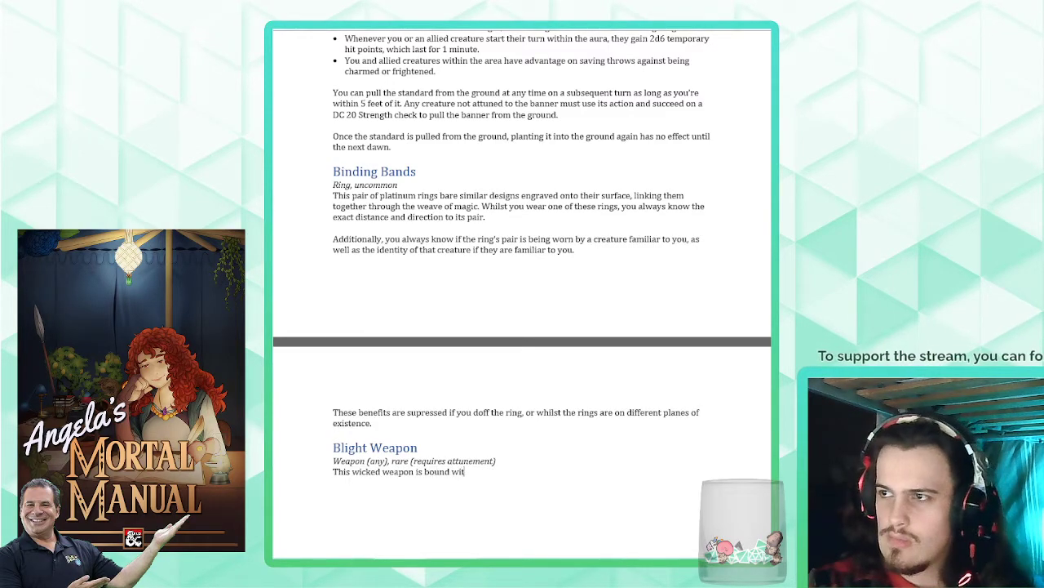
key(BackSpace)
key(BackSpace)
key(BackSpace)
key(BackSpace)
key(BackSpace)
key(BackSpace)
key(BackSpace)
key(BackSpace)
key(BackSpace)
key(BackSpace)
key(BackSpace)
key(BackSpace)
key(BackSpace)
key(BackSpace)
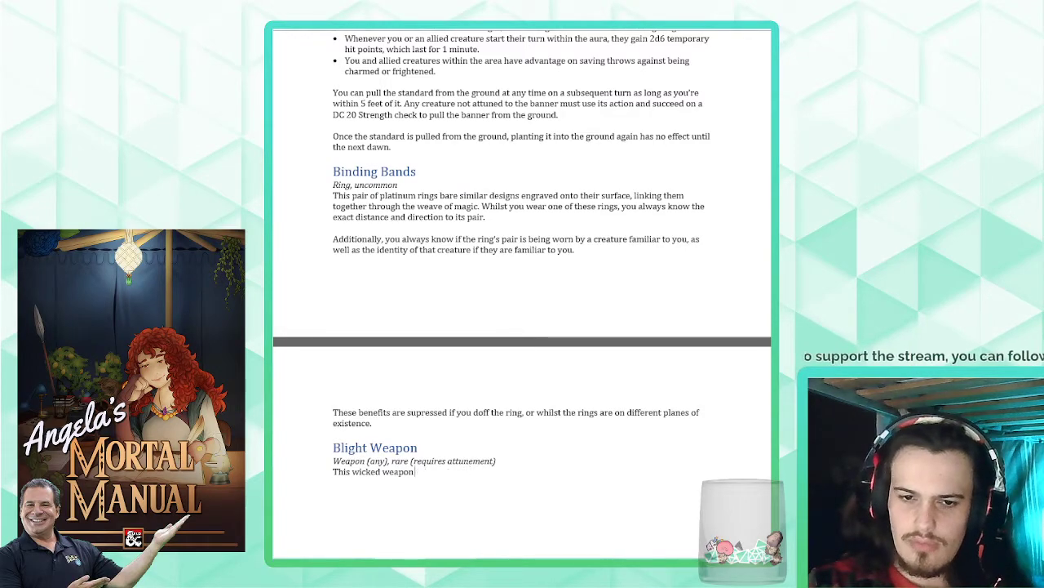
text(has its handle)
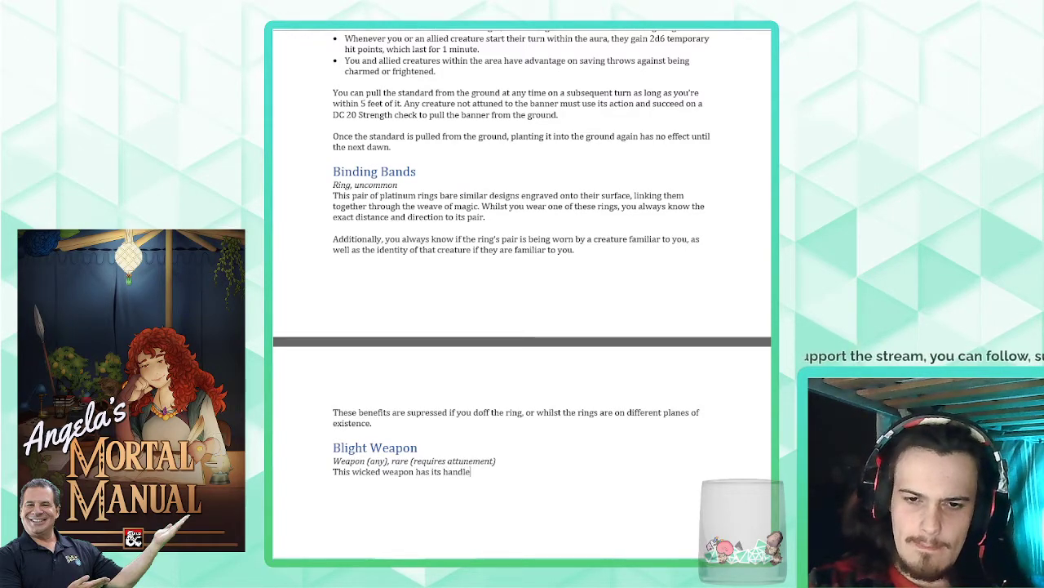
text( bound with blighten)
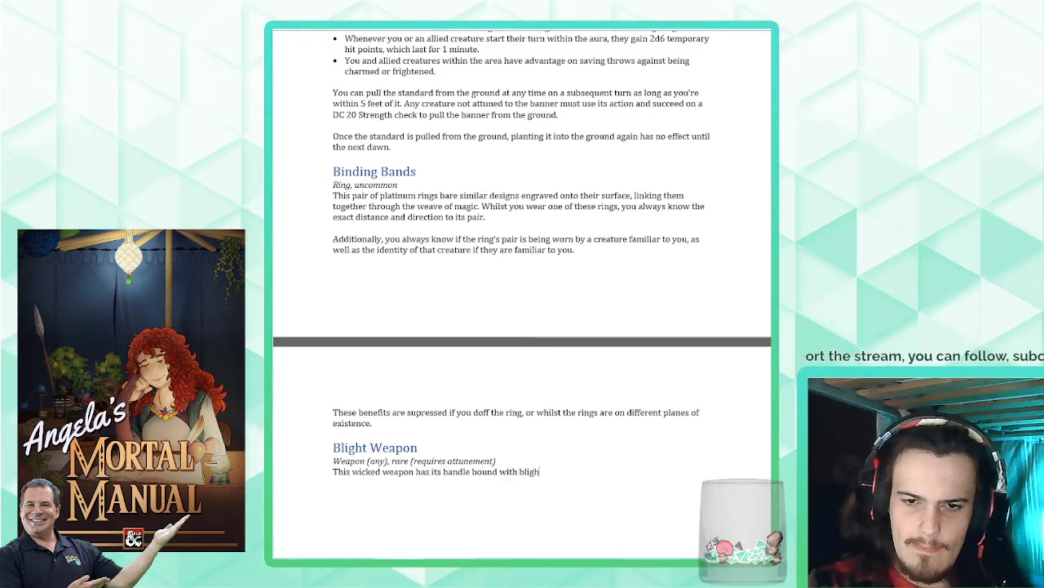
text(ed black)
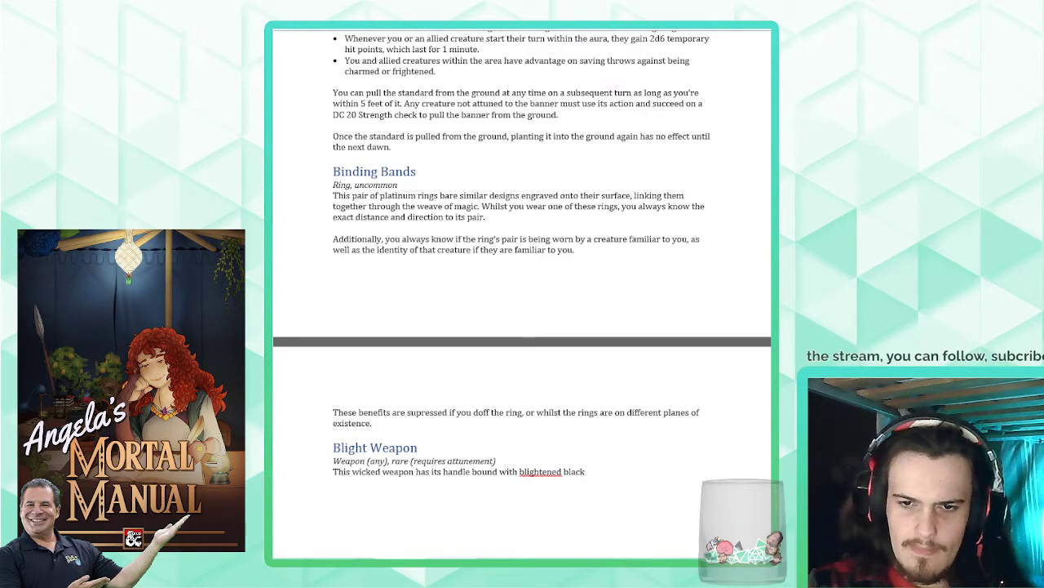
text( ivines.)
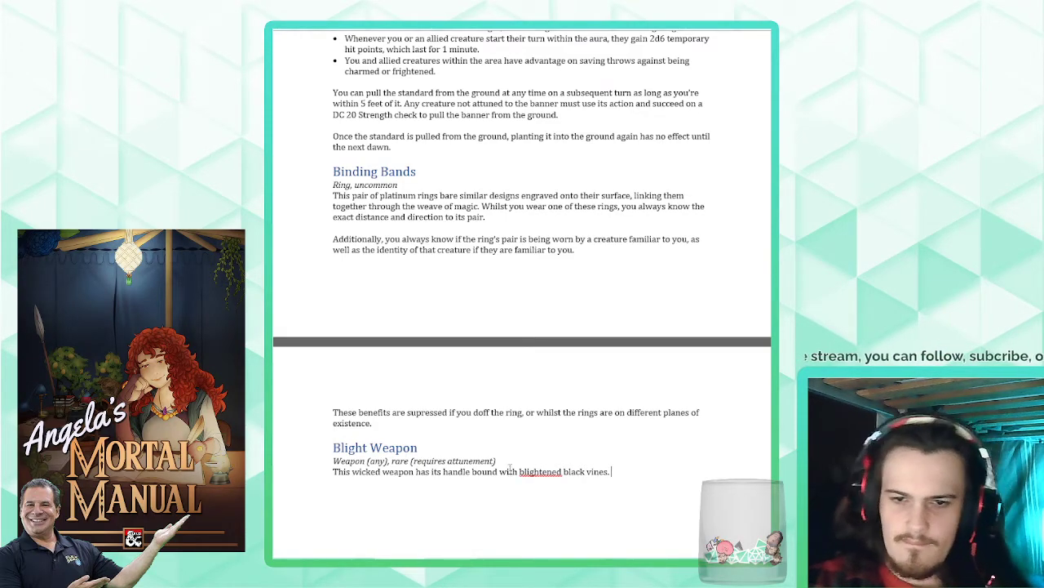
click(509, 264)
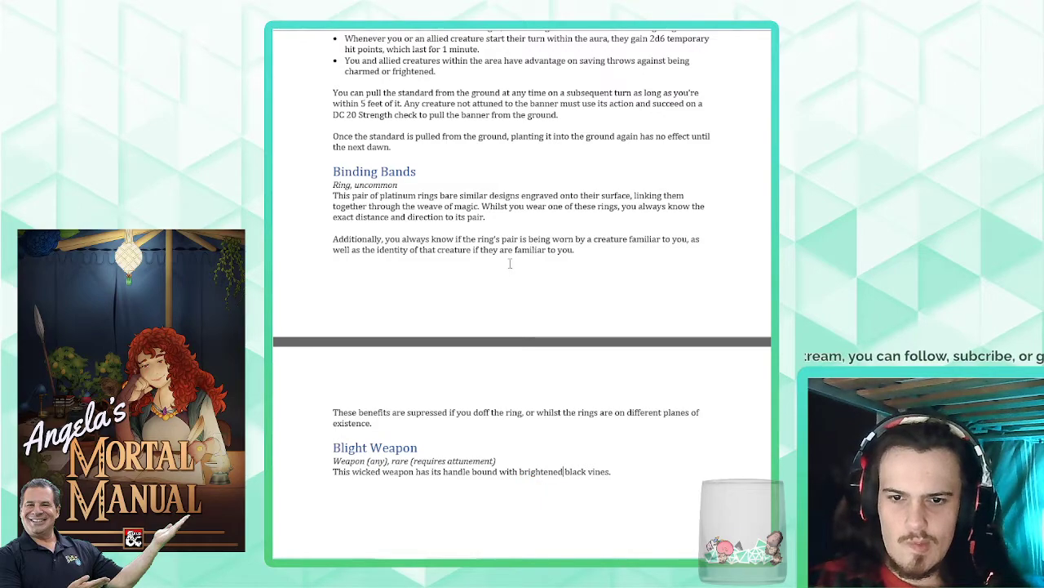
click(645, 476)
key(ctrl+z)
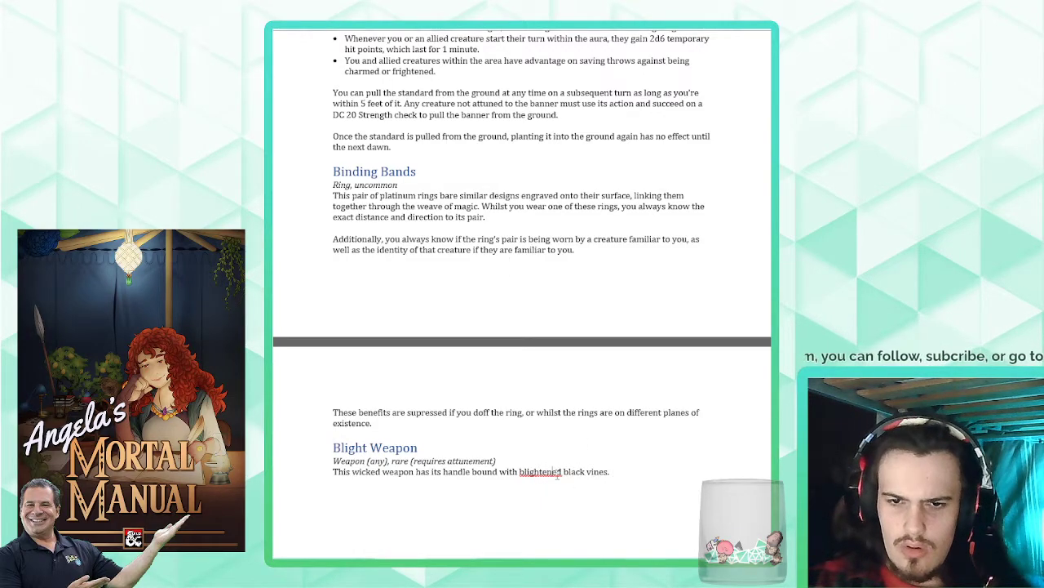
- Reword the description of the vines in the Blight Weapon entry to "black, blighted vines"
key(BackSpace)
key(BackSpace)
click(609, 476)
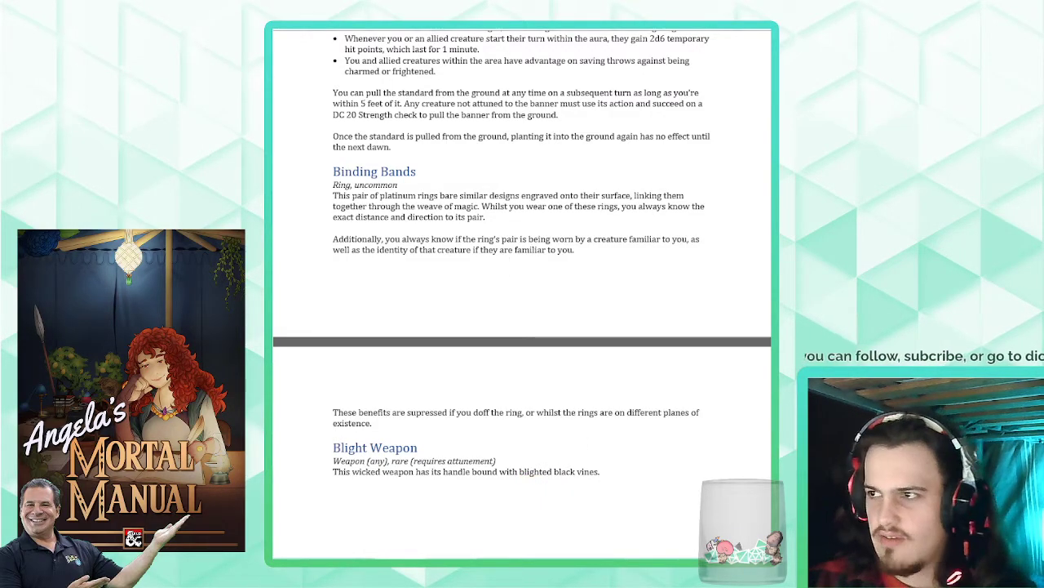
double_click(536, 472)
key(BackSpace)
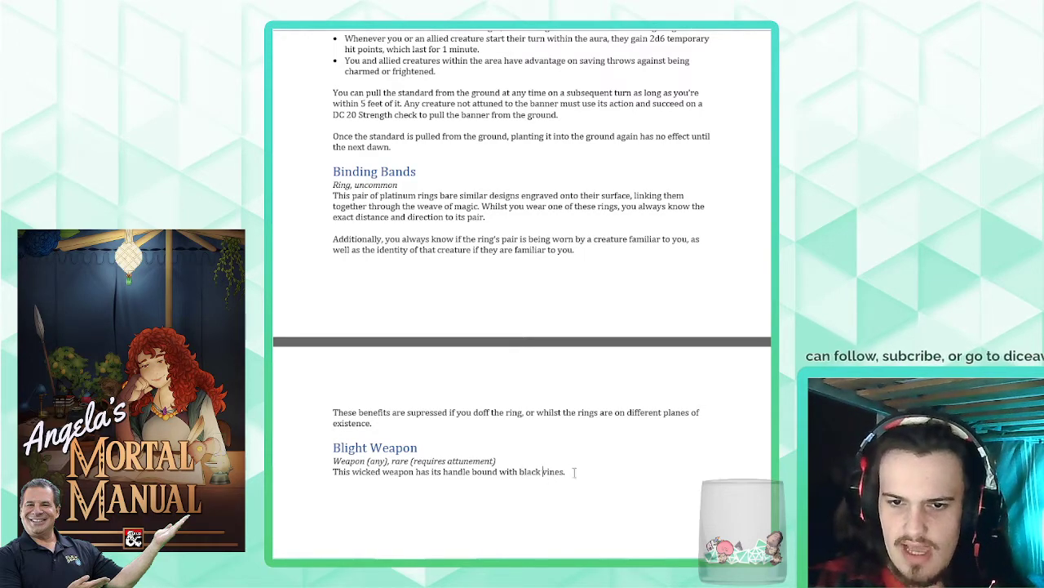
text(, blighted)
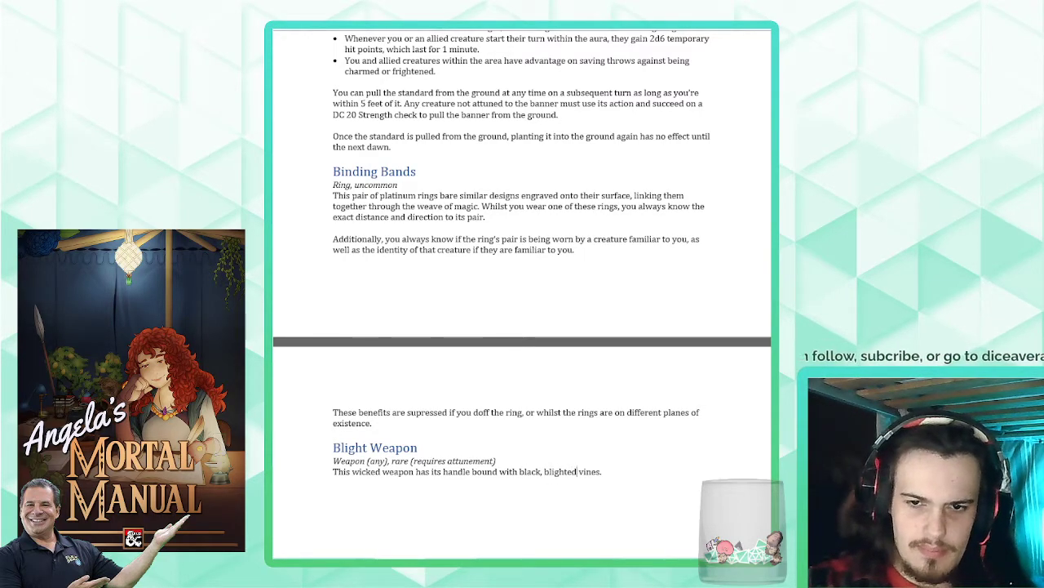
- Add the sentence "You gain a +1 bonus to attacks and damage rolls made with this magical weapon." after the vines description
click(605, 471)
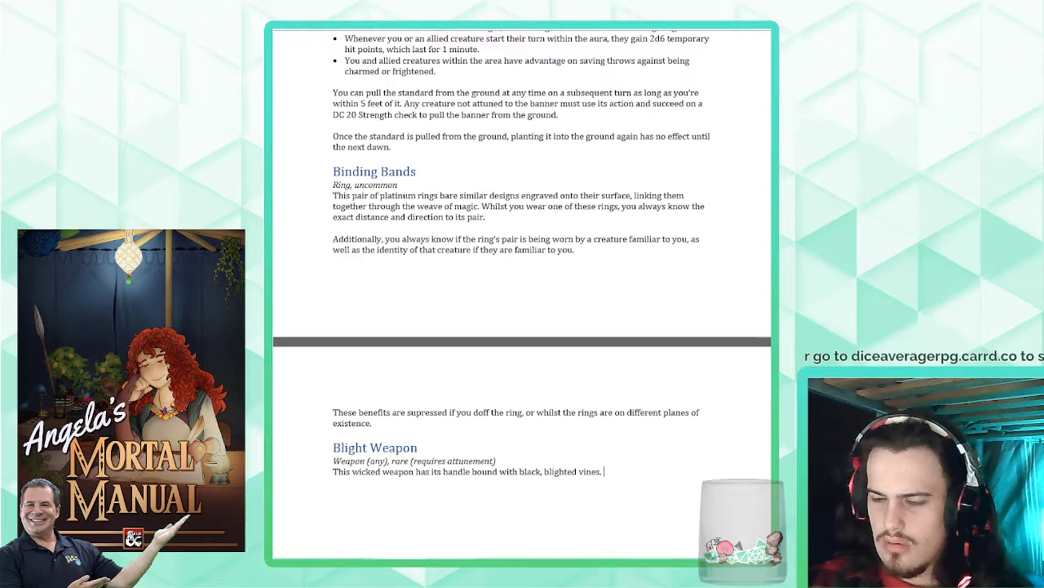
text(You gain a +1 b)
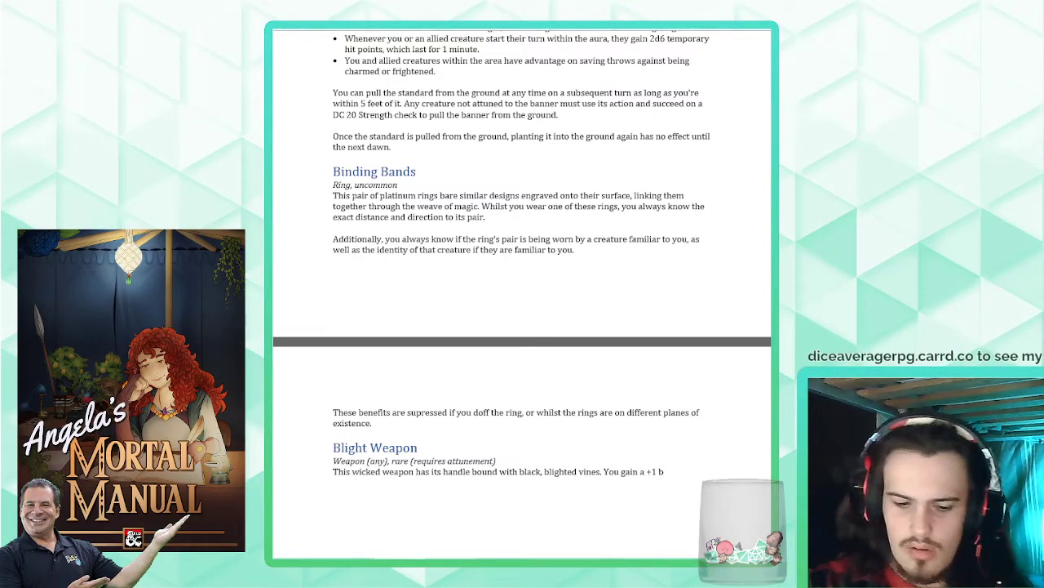
text(onus to attacks and)
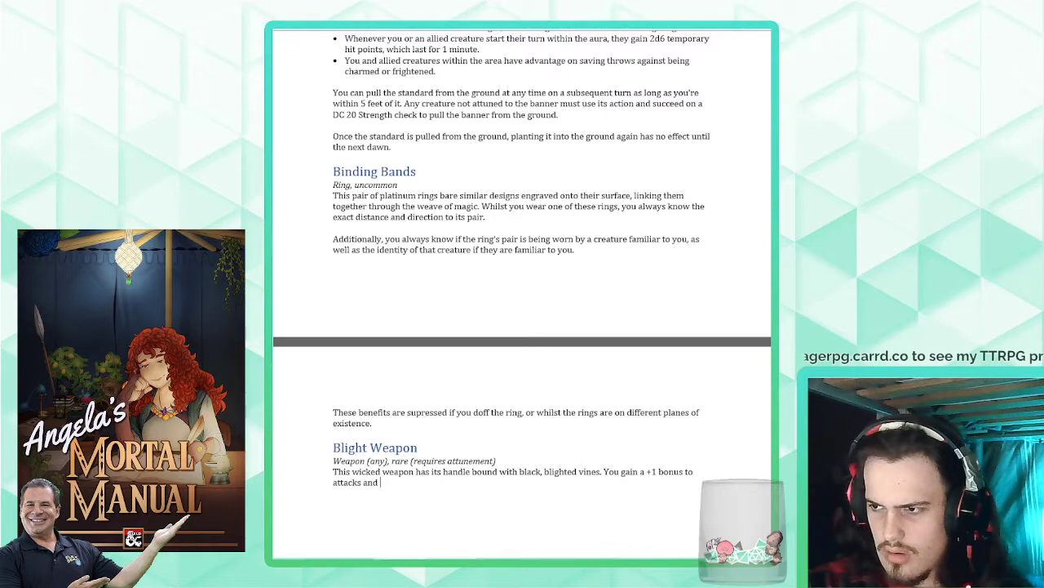
text( d)
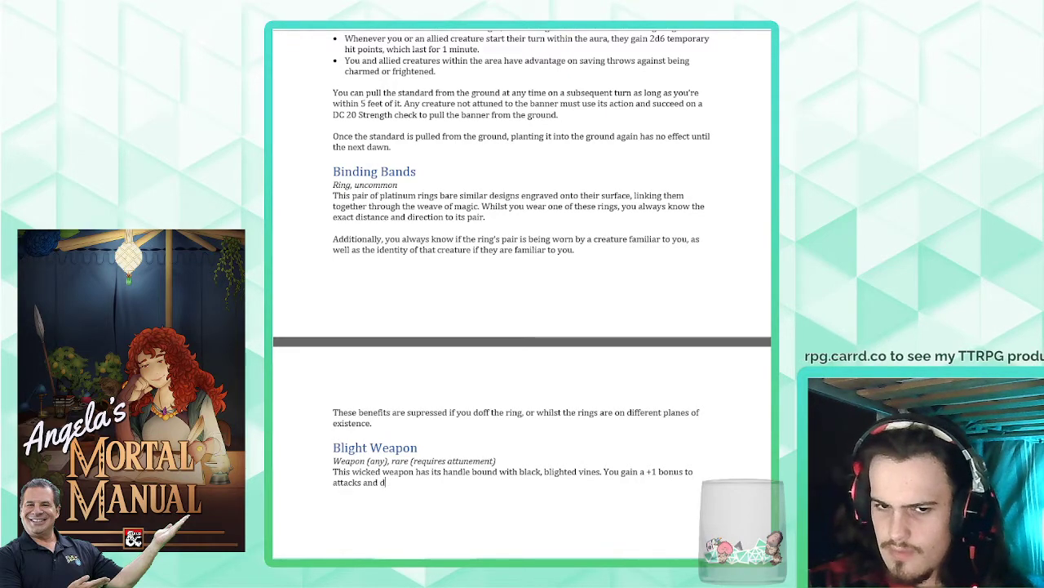
text(amage rolls made with th)
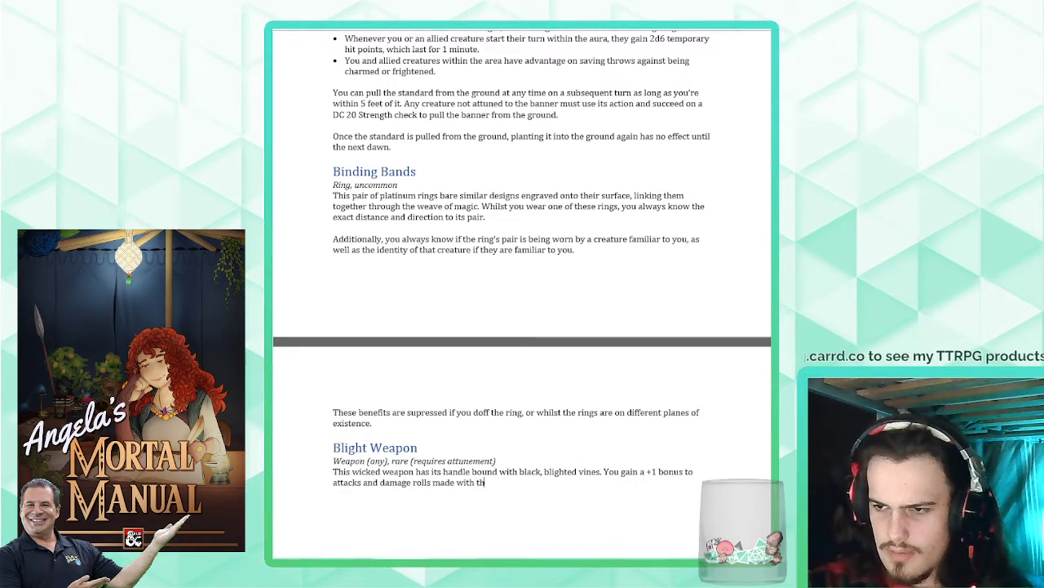
text(is magical weapon)
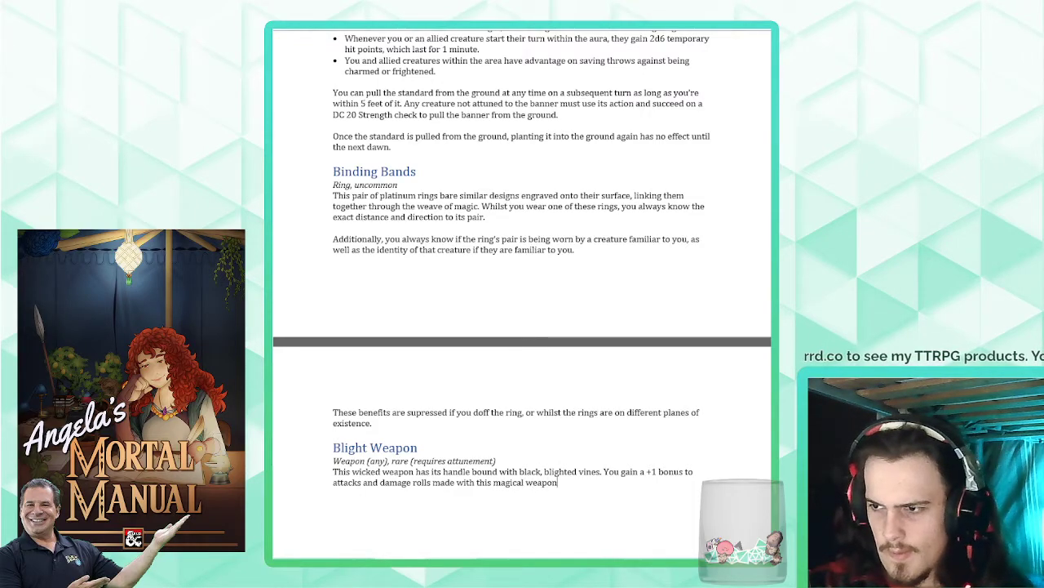
text(. When yo)
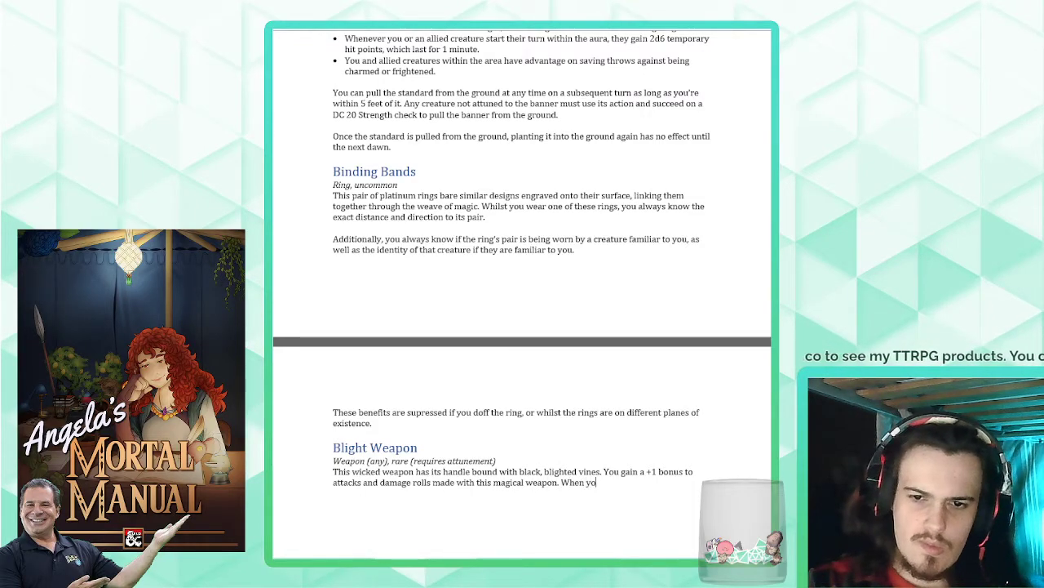
text(u hit a creature with)
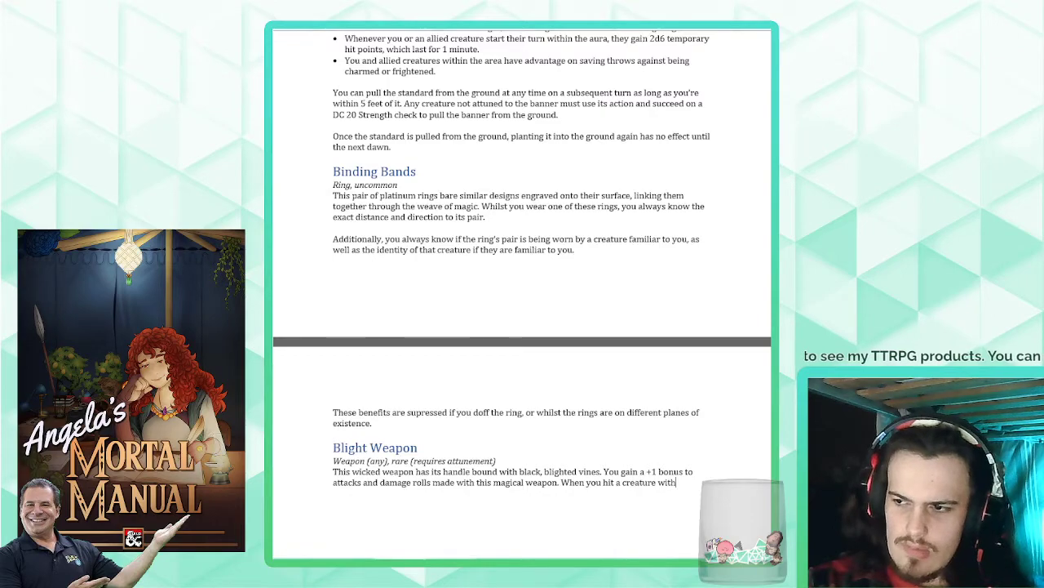
text( a weapon attack)
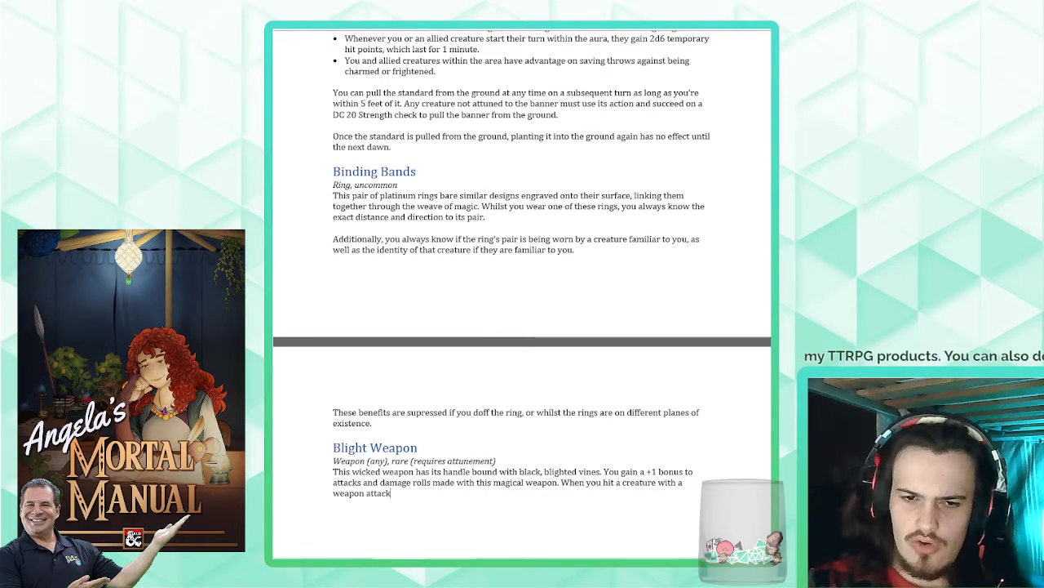
text( using the b)
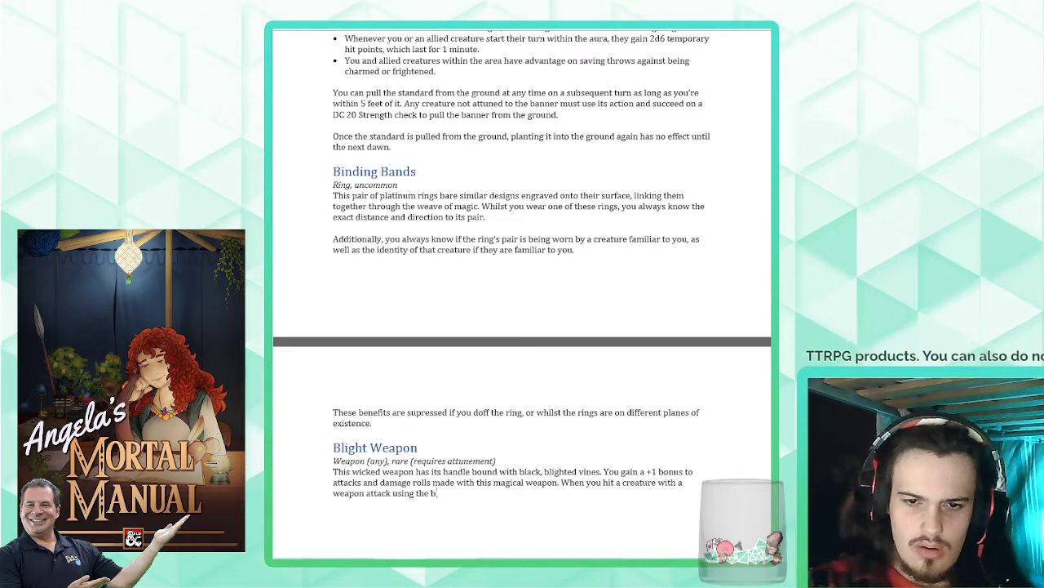
text(lade, you may )
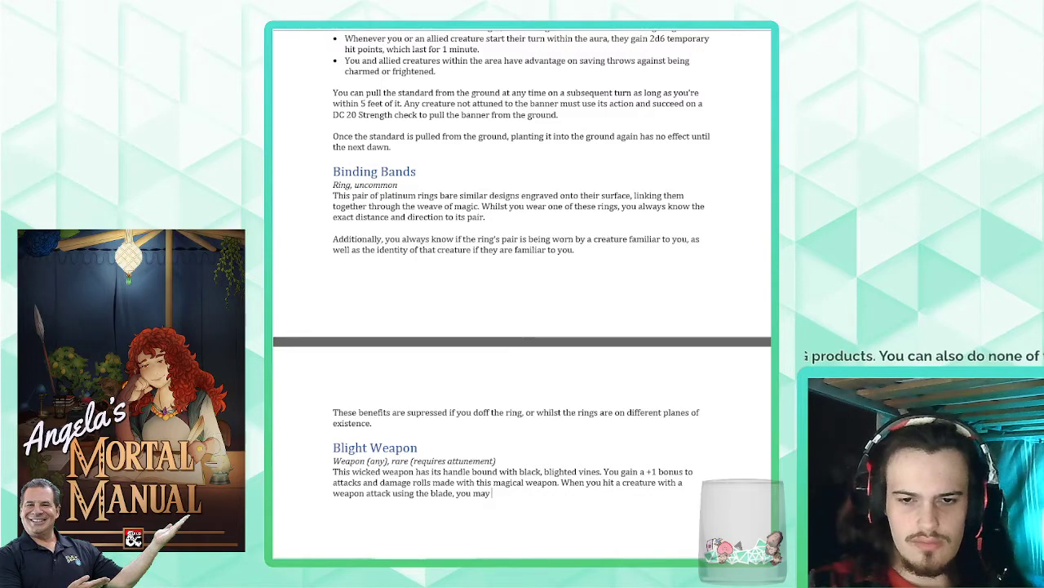
text(force the target)
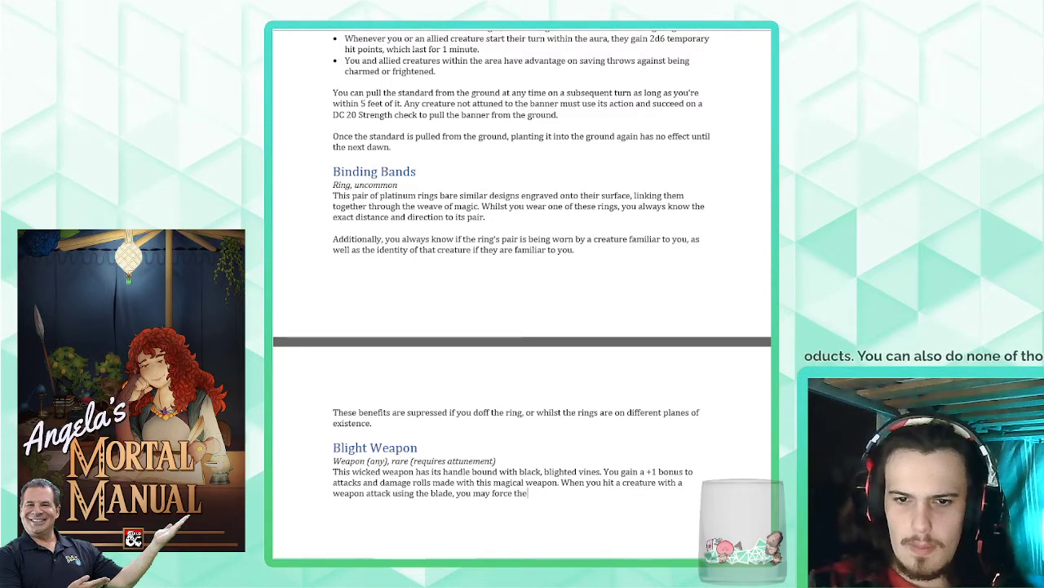
- Continue the hit-effect sentence with "cause the target to suffer the effects"
key(BackSpace)
key(BackSpace)
key(BackSpace)
key(BackSpace)
key(BackSpace)
key(BackSpace)
key(BackSpace)
key(BackSpace)
key(BackSpace)
key(BackSpace)
key(BackSpace)
key(BackSpace)
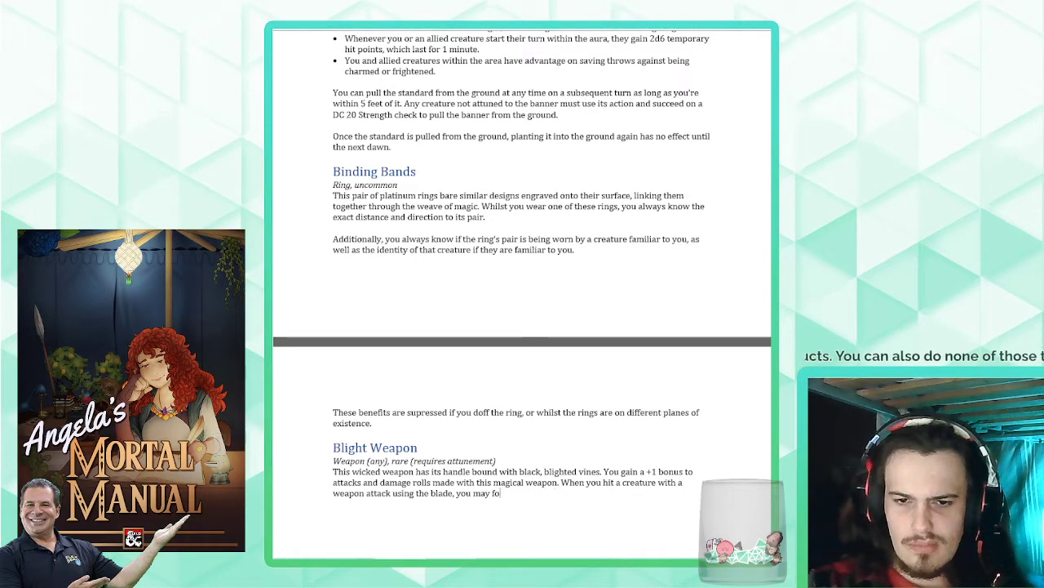
text(cause the ta)
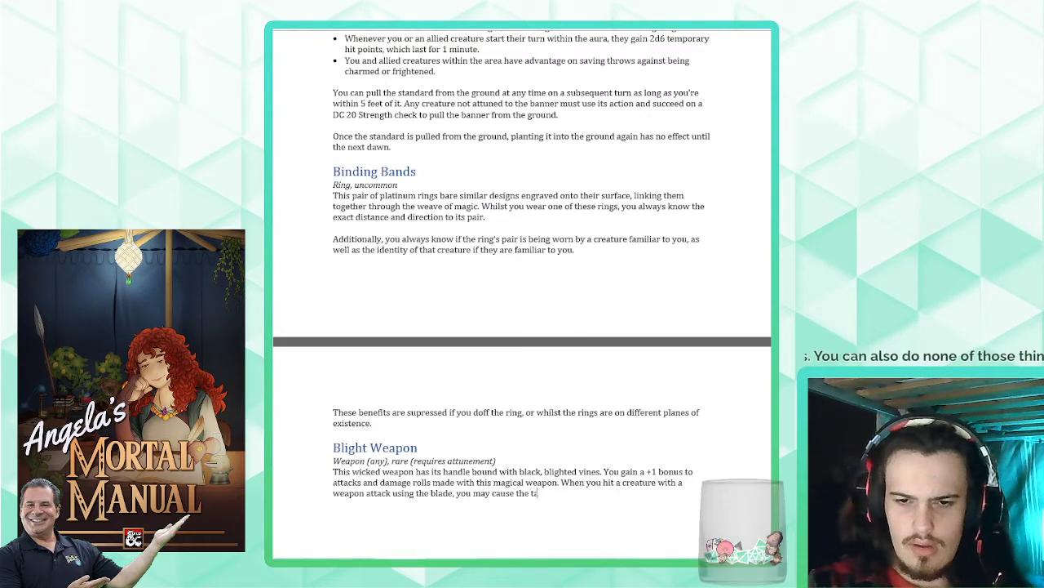
text(rget to suffer the effects)
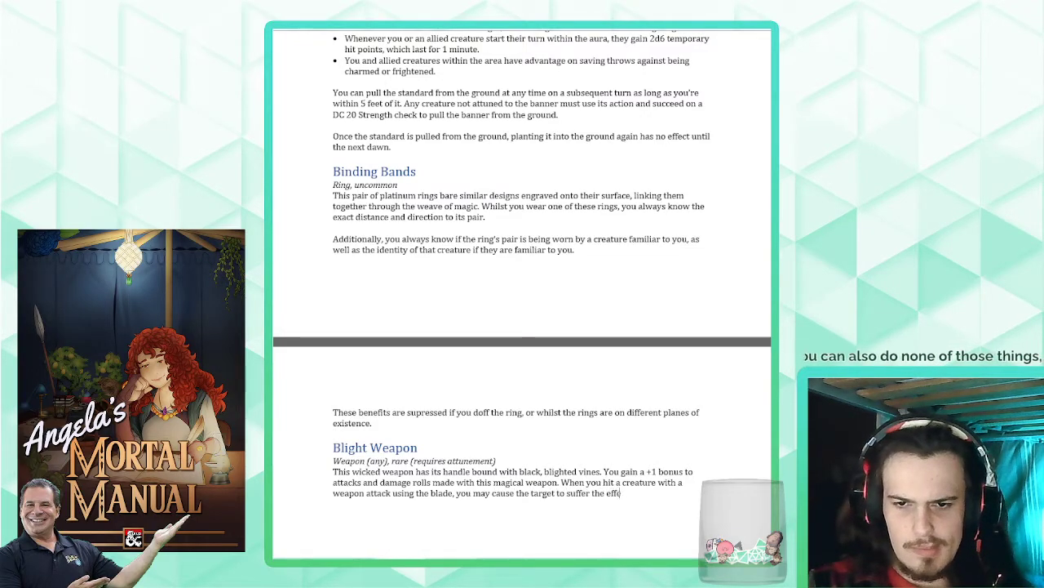
text( of the)
- Finish the sentence with "of the blight spell (DC 15).", setting only the word "blight" in italics
key(ctrl+i)
text(blight)
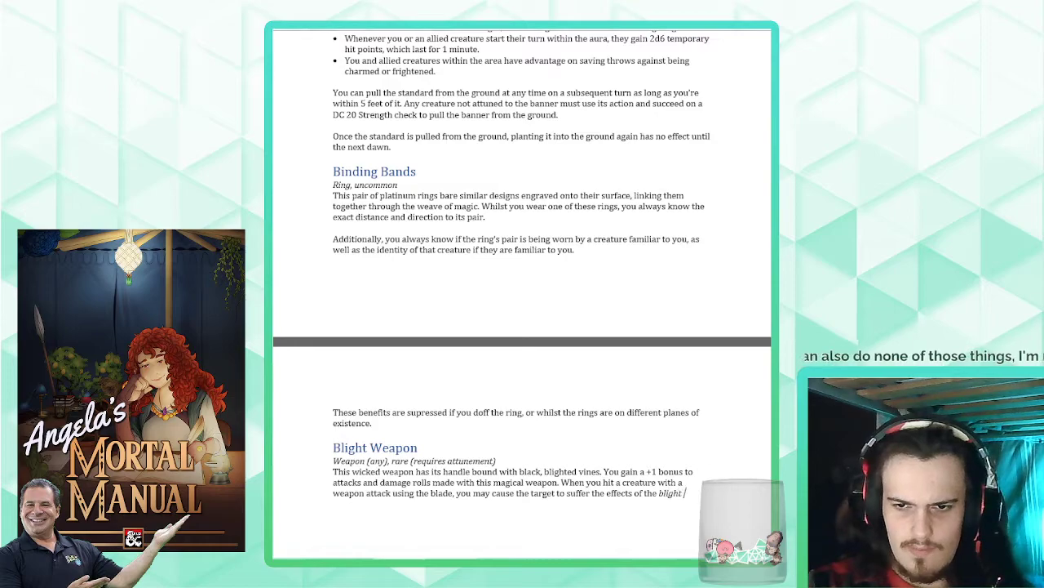
key(ctrl+i)
text(spell (DC)
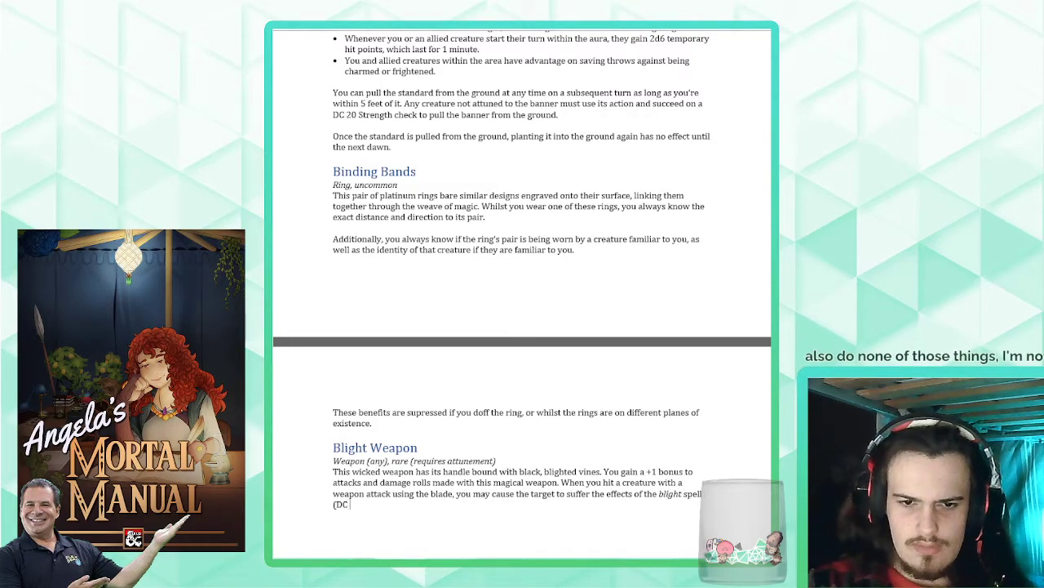
text( 15).)
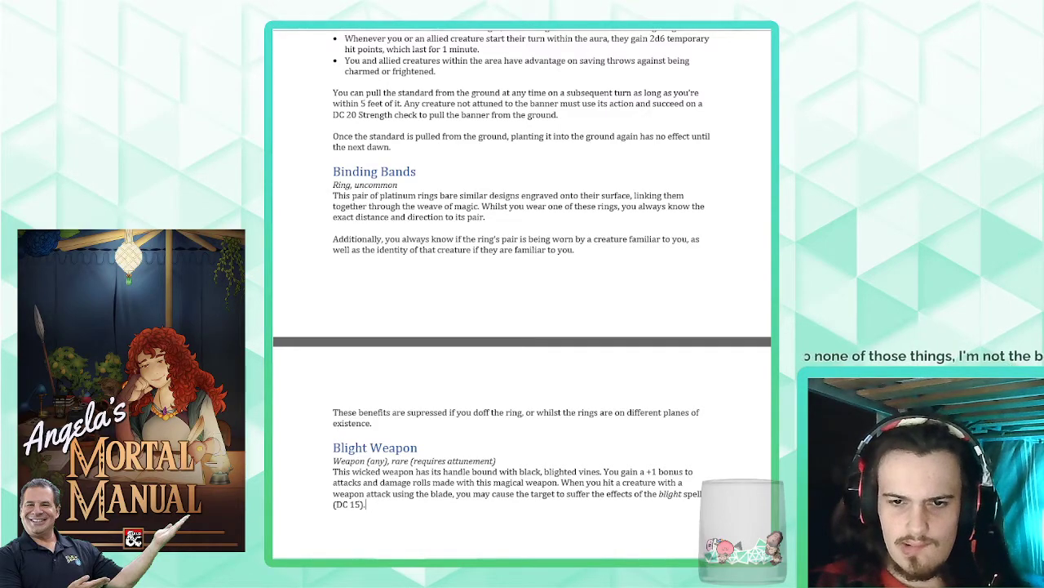
- Move the hit-effect sentence into its own paragraph after a blank line and begin it with "Additionally, when"
click(563, 482)
key(Return)
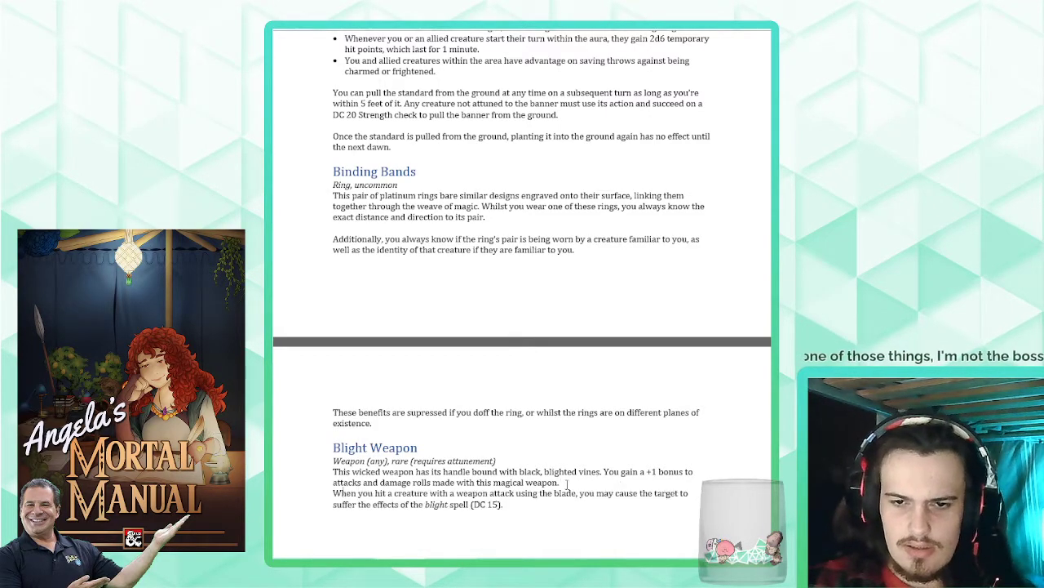
key(Return)
key(Delete)
text(Additionall)
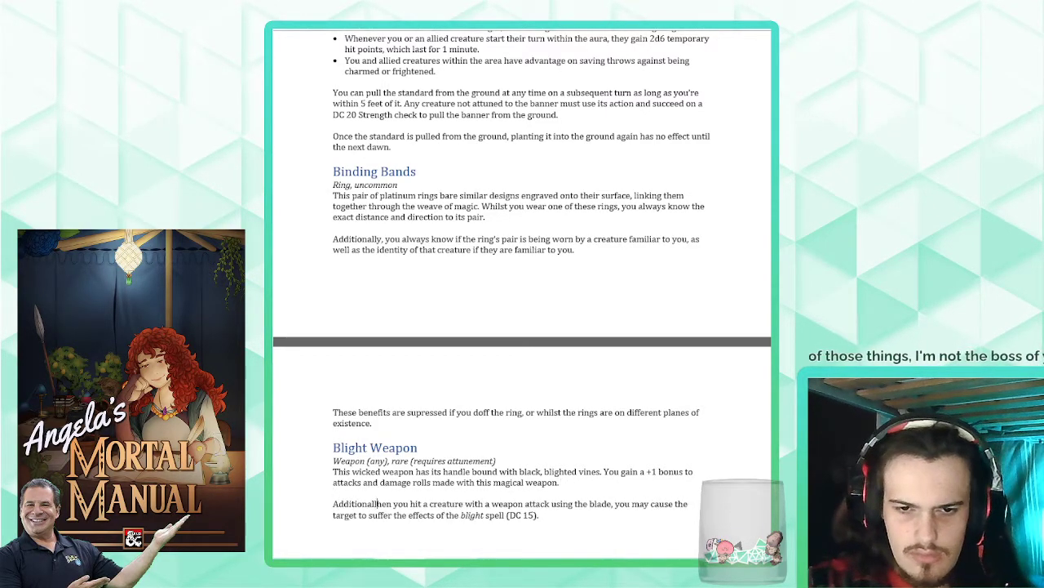
text(y, w)
scroll(576, 412, down, 4)
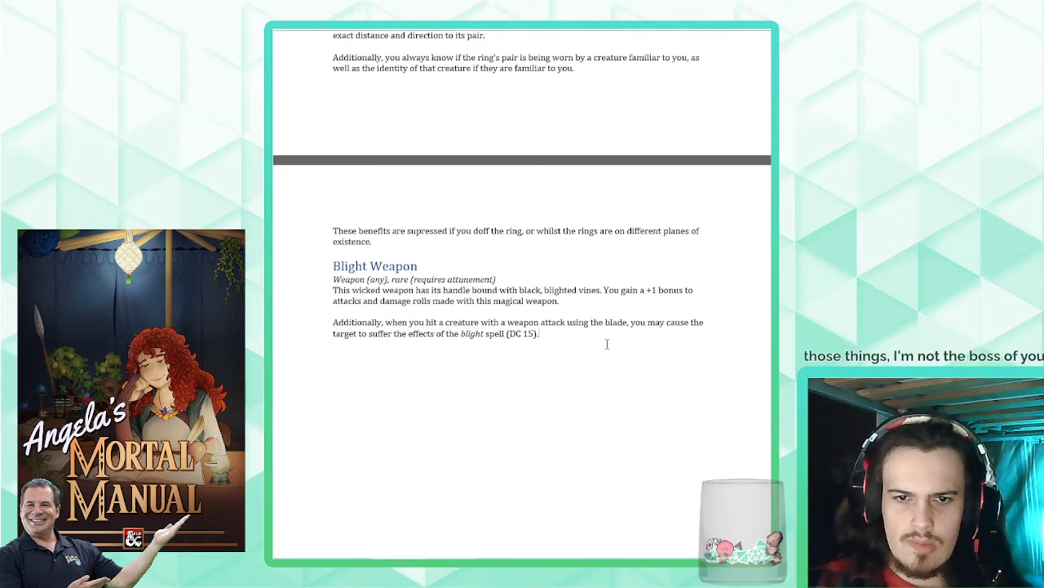
- Add a new paragraph reading "Once you have used this property of the blade, you cannot do so again until the next dawn."
text(Once you ha)
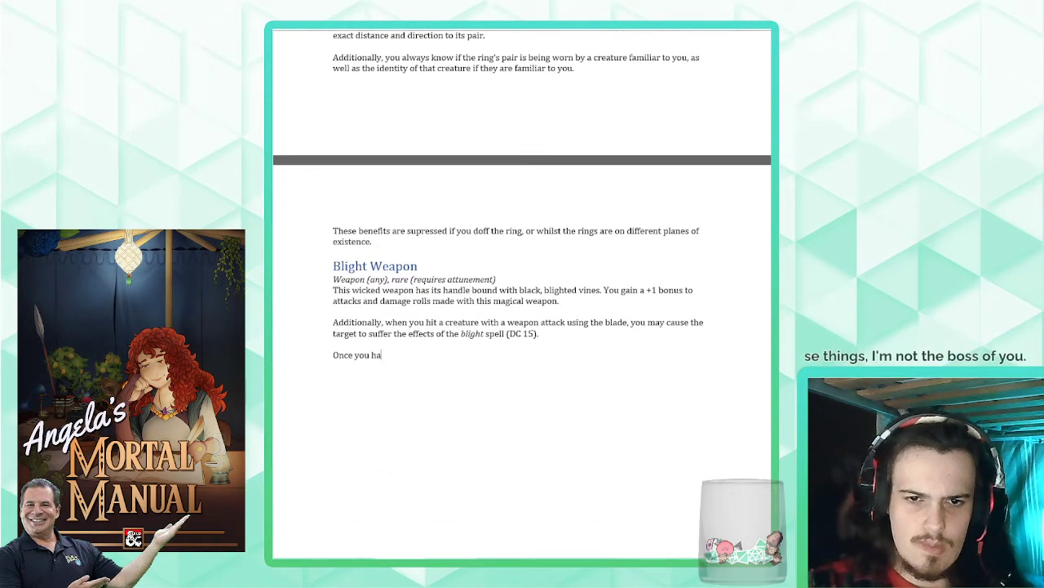
text(ve used this featu)
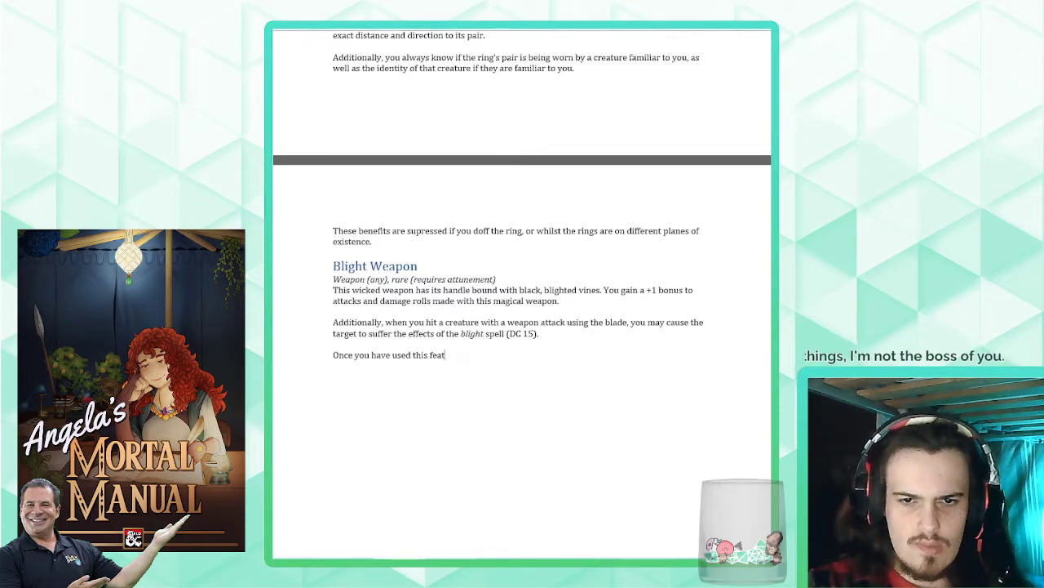
key(BackSpace)
key(BackSpace)
key(BackSpace)
key(BackSpace)
text(property of)
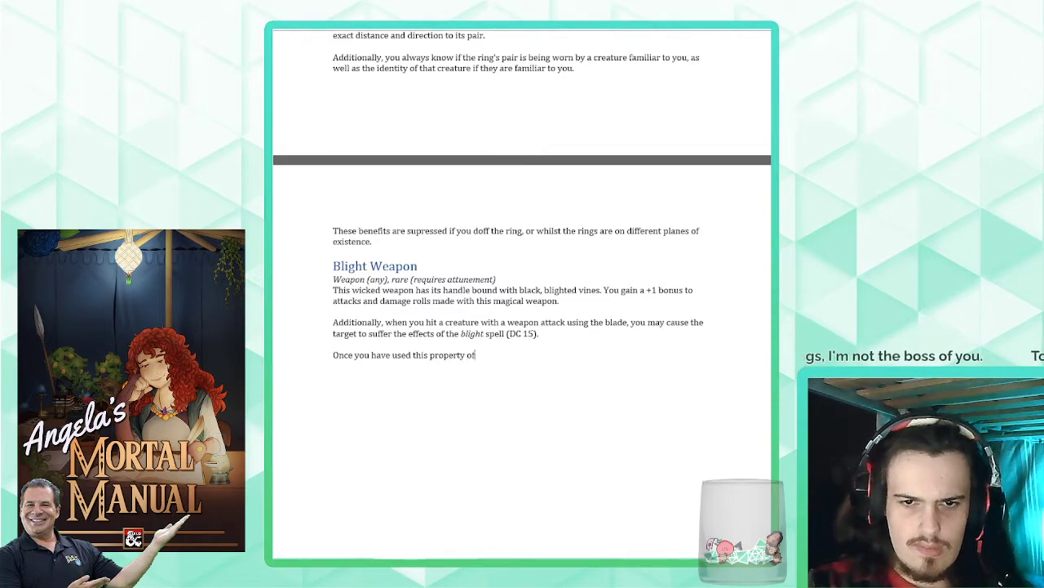
text( the blade, you cannot do)
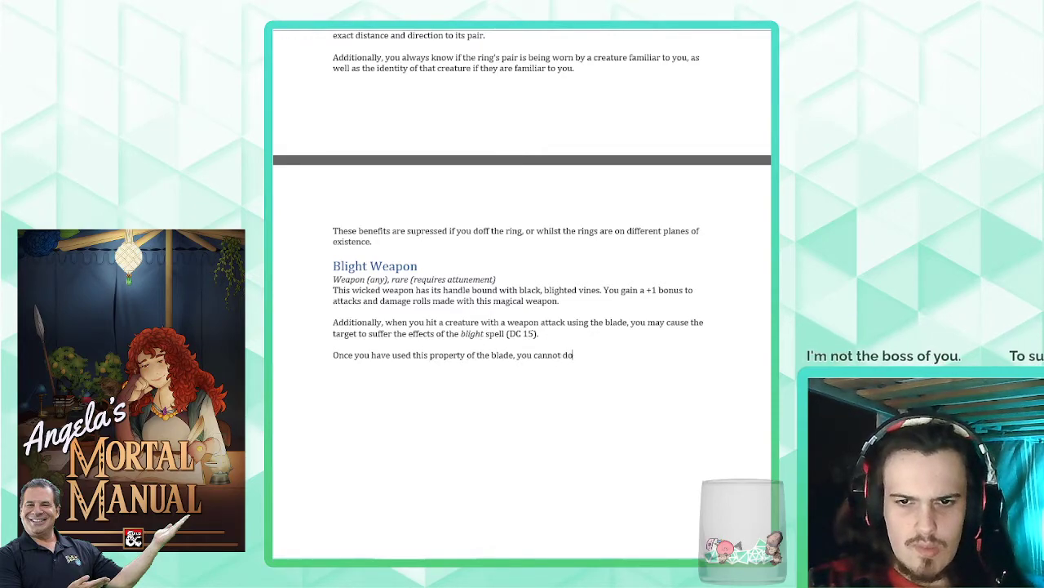
text( so again until the next dawn.)
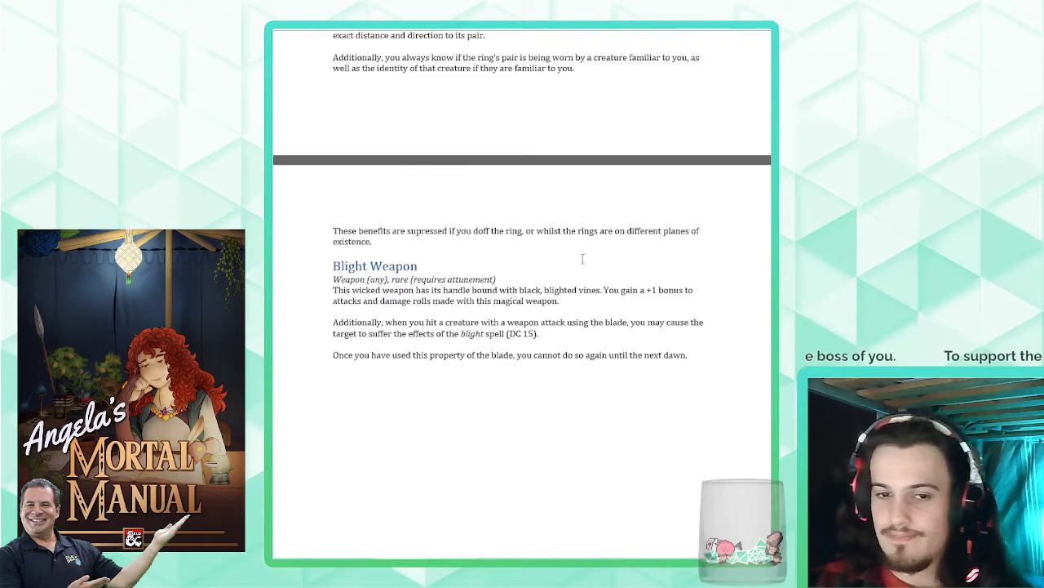
- Start a new empty paragraph below the Blight Weapon entry, separated from its last sentence by a blank line
scroll(707, 350, down, 2)
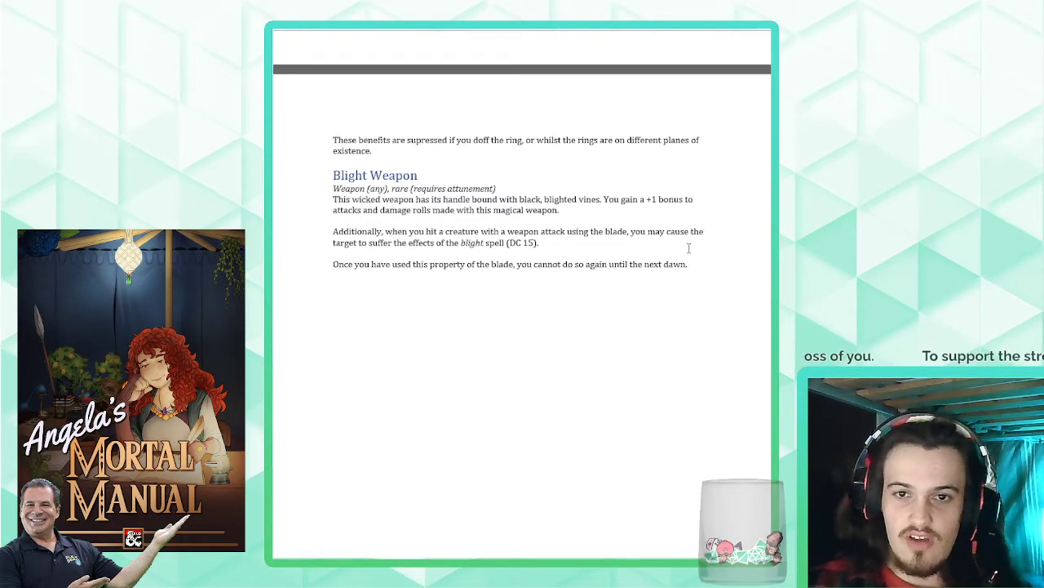
drag(689, 263, 333, 175)
click(510, 243)
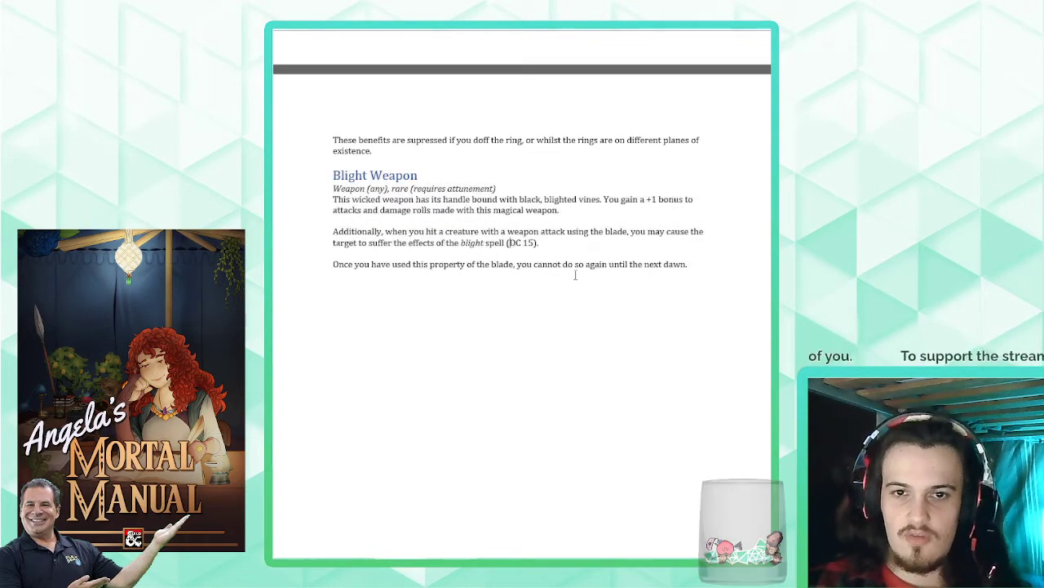
click(683, 293)
key(Return)
key(Return)
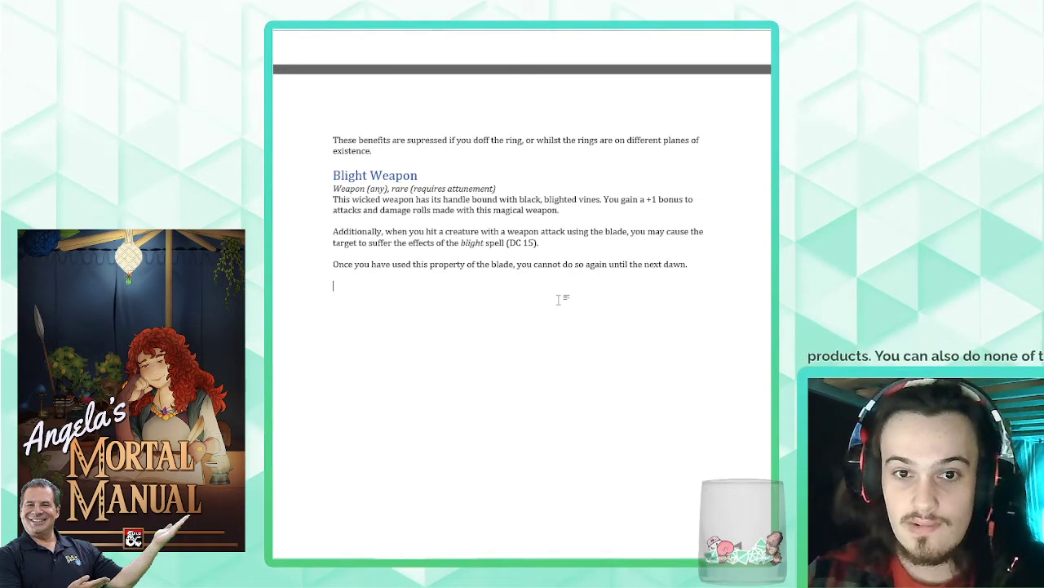
scroll(558, 300, up, 5)
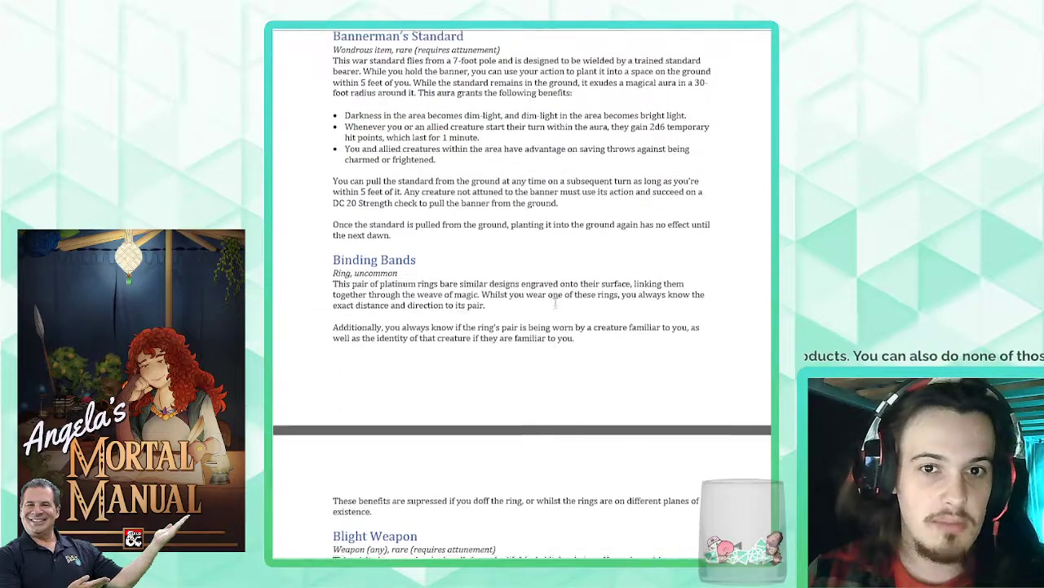
scroll(555, 303, up, 2)
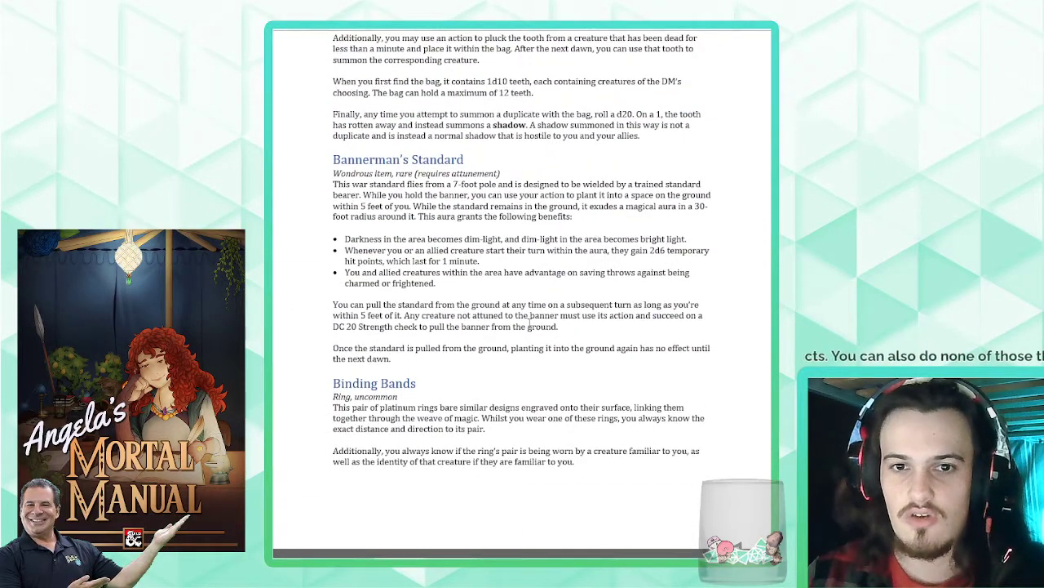